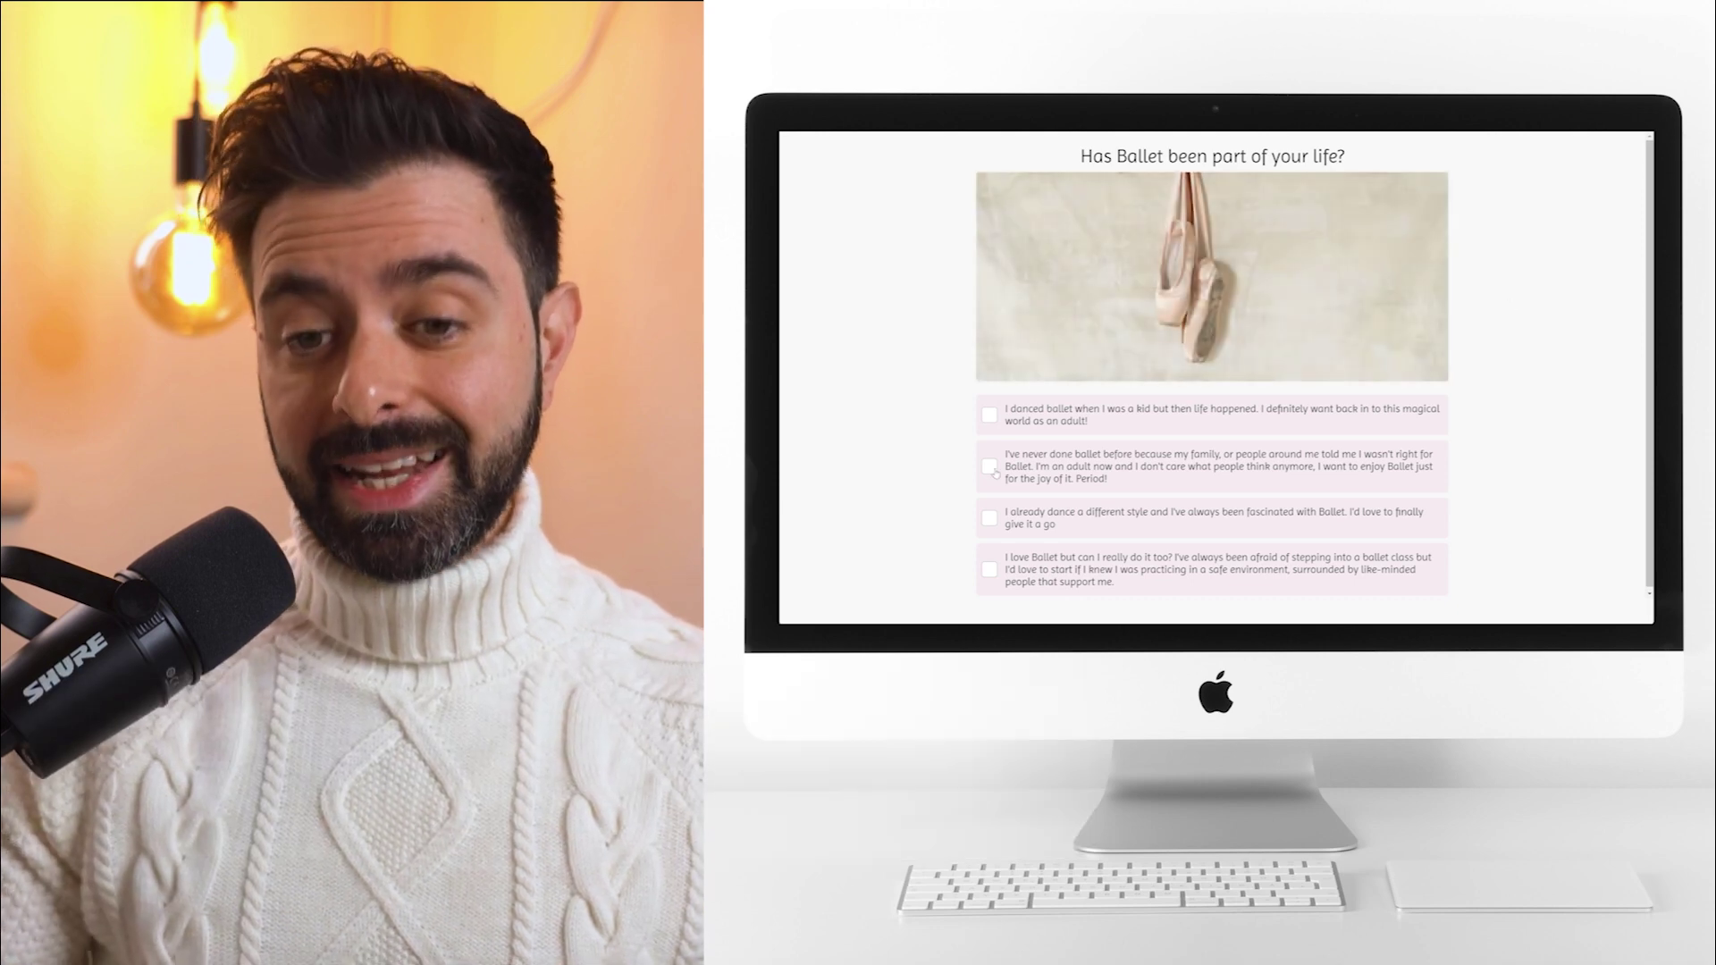
Answer the ballet history, dance show, costume, workout and final questions to reach the results form.
{"action": "left_click", "coordinate": [992, 468]}
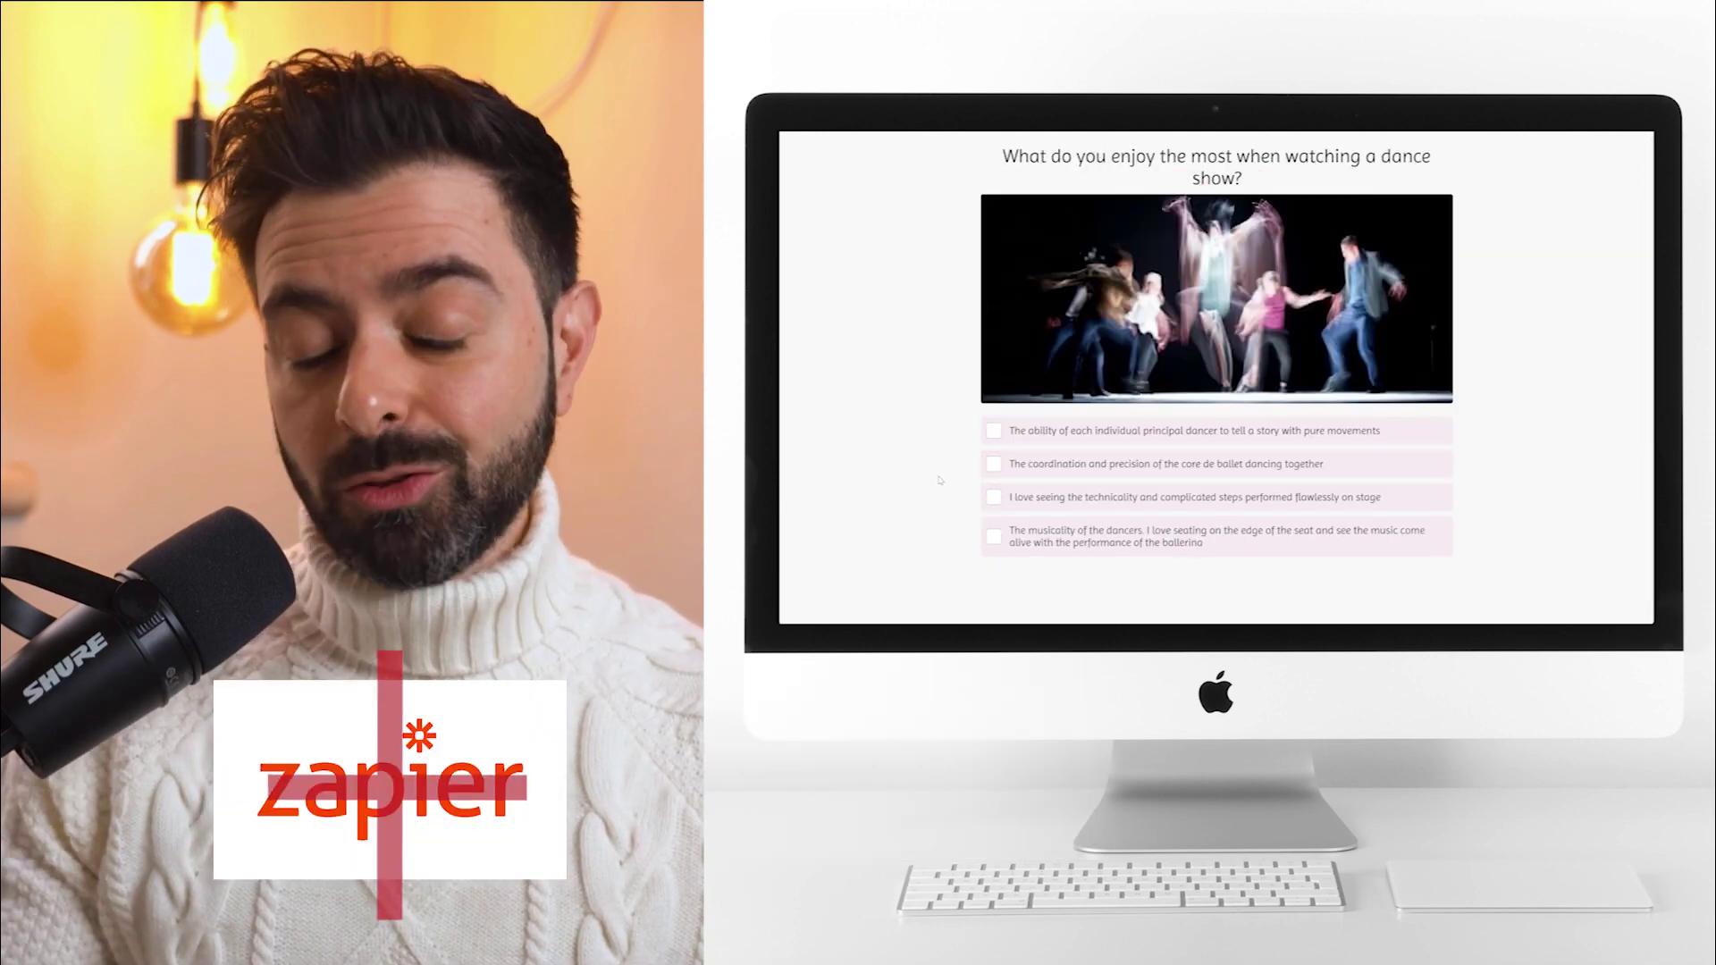
{"action": "left_click", "coordinate": [993, 433]}
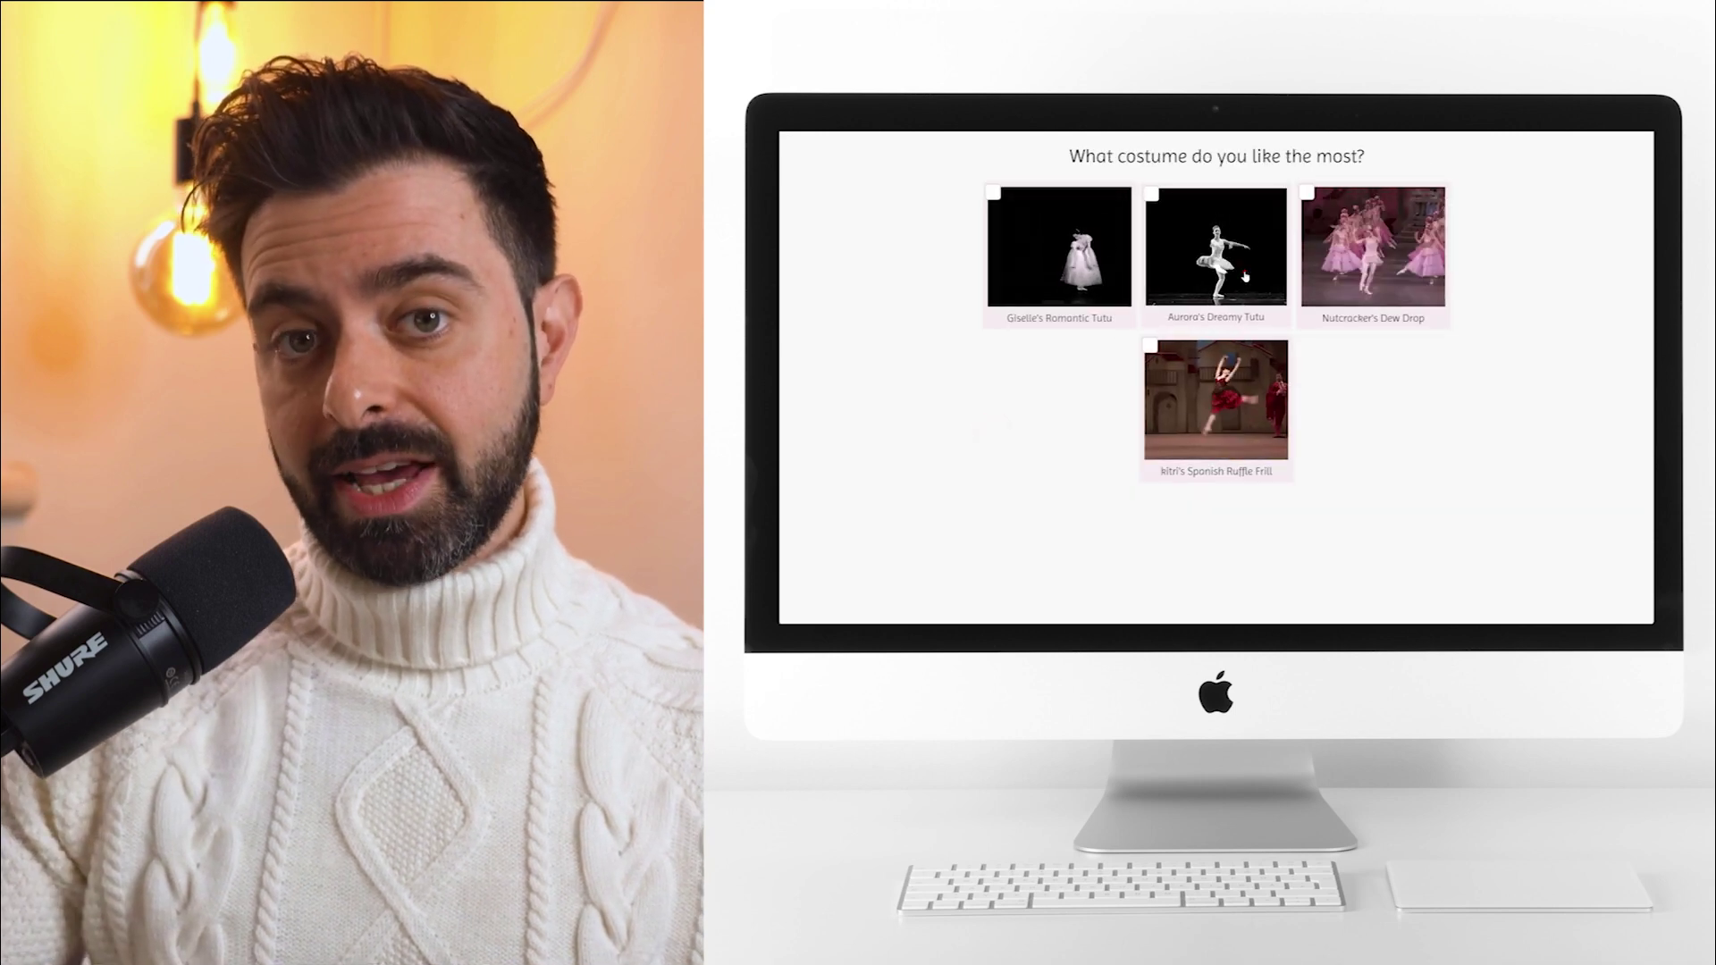
{"action": "left_click", "coordinate": [1187, 441]}
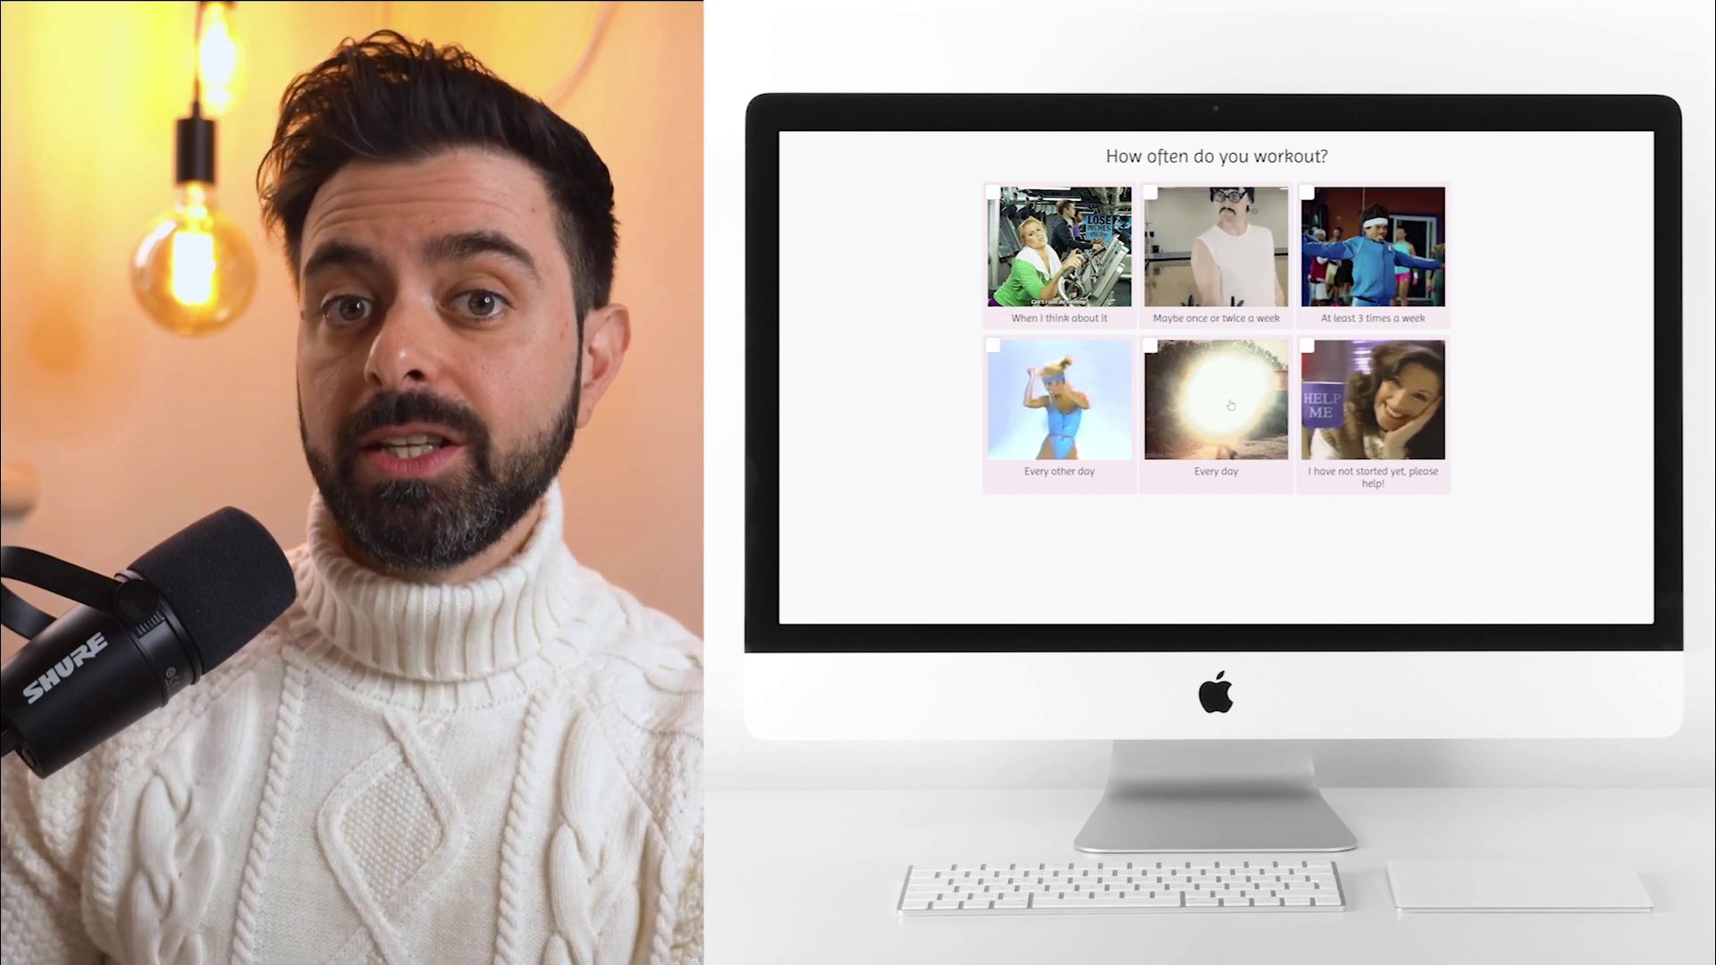
{"action": "left_click", "coordinate": [1354, 385]}
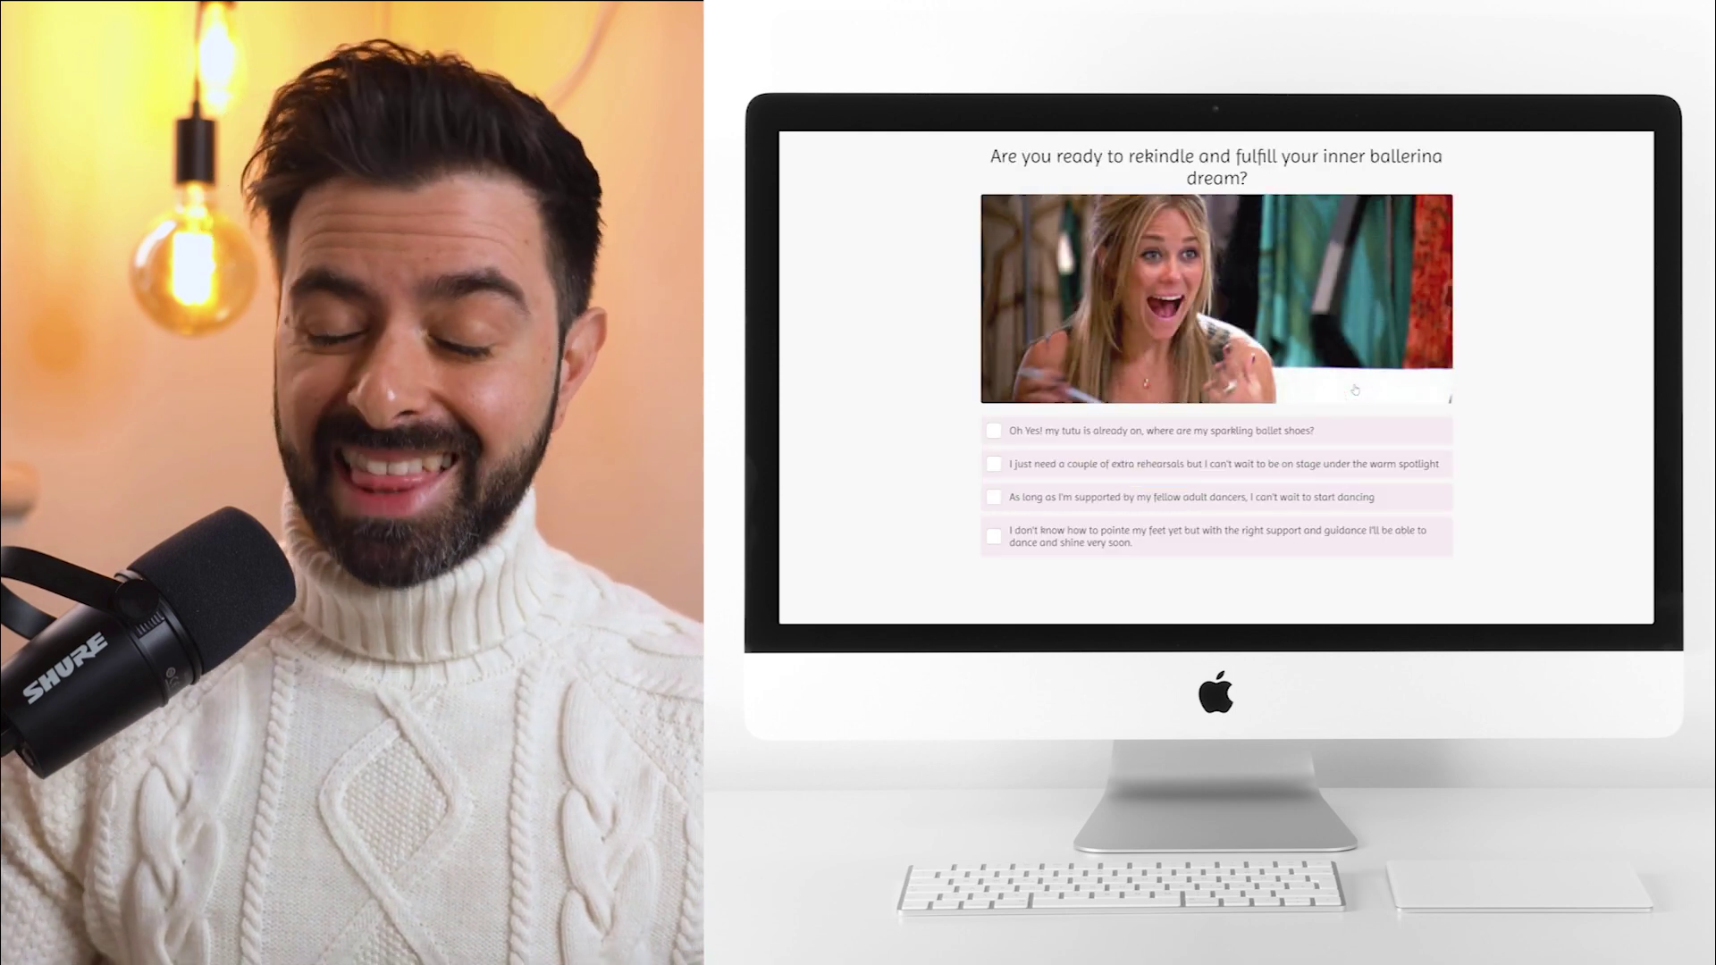
{"action": "left_click", "coordinate": [995, 465]}
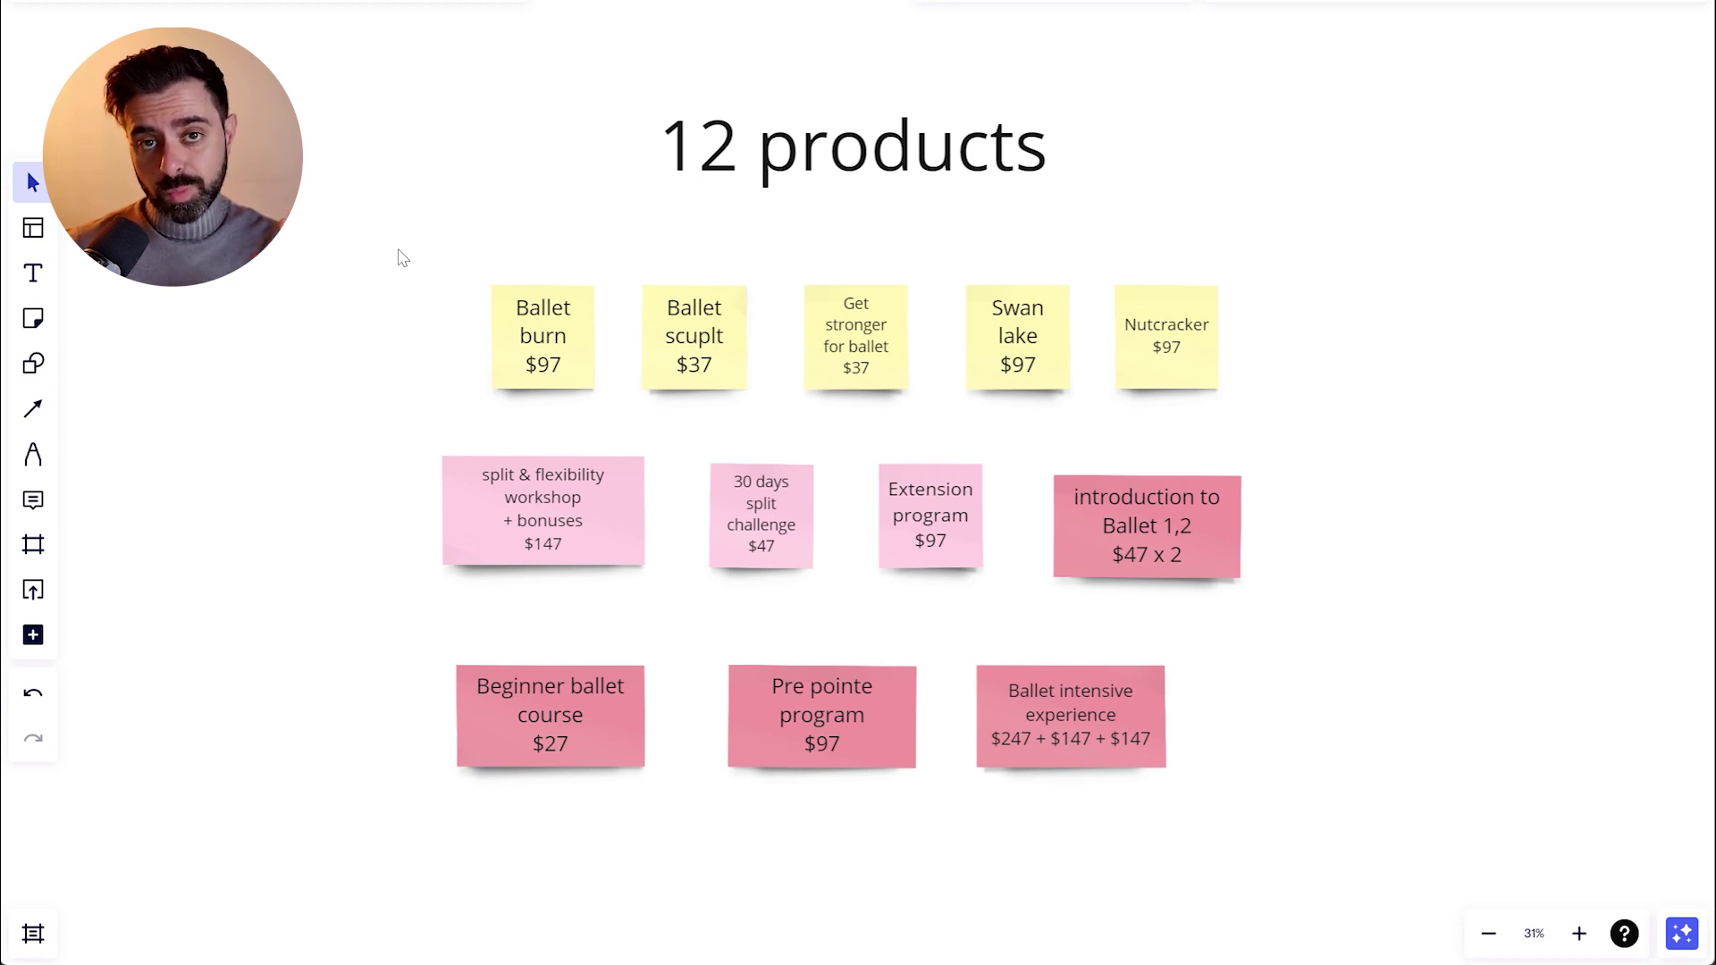
Marquee-select all twelve product sticky notes on the Miro board, then clear the selection.
{"action": "left_click_drag", "start_coordinate": [241, 257], "coordinate": [1421, 862]}
{"action": "left_click", "coordinate": [1371, 785]}
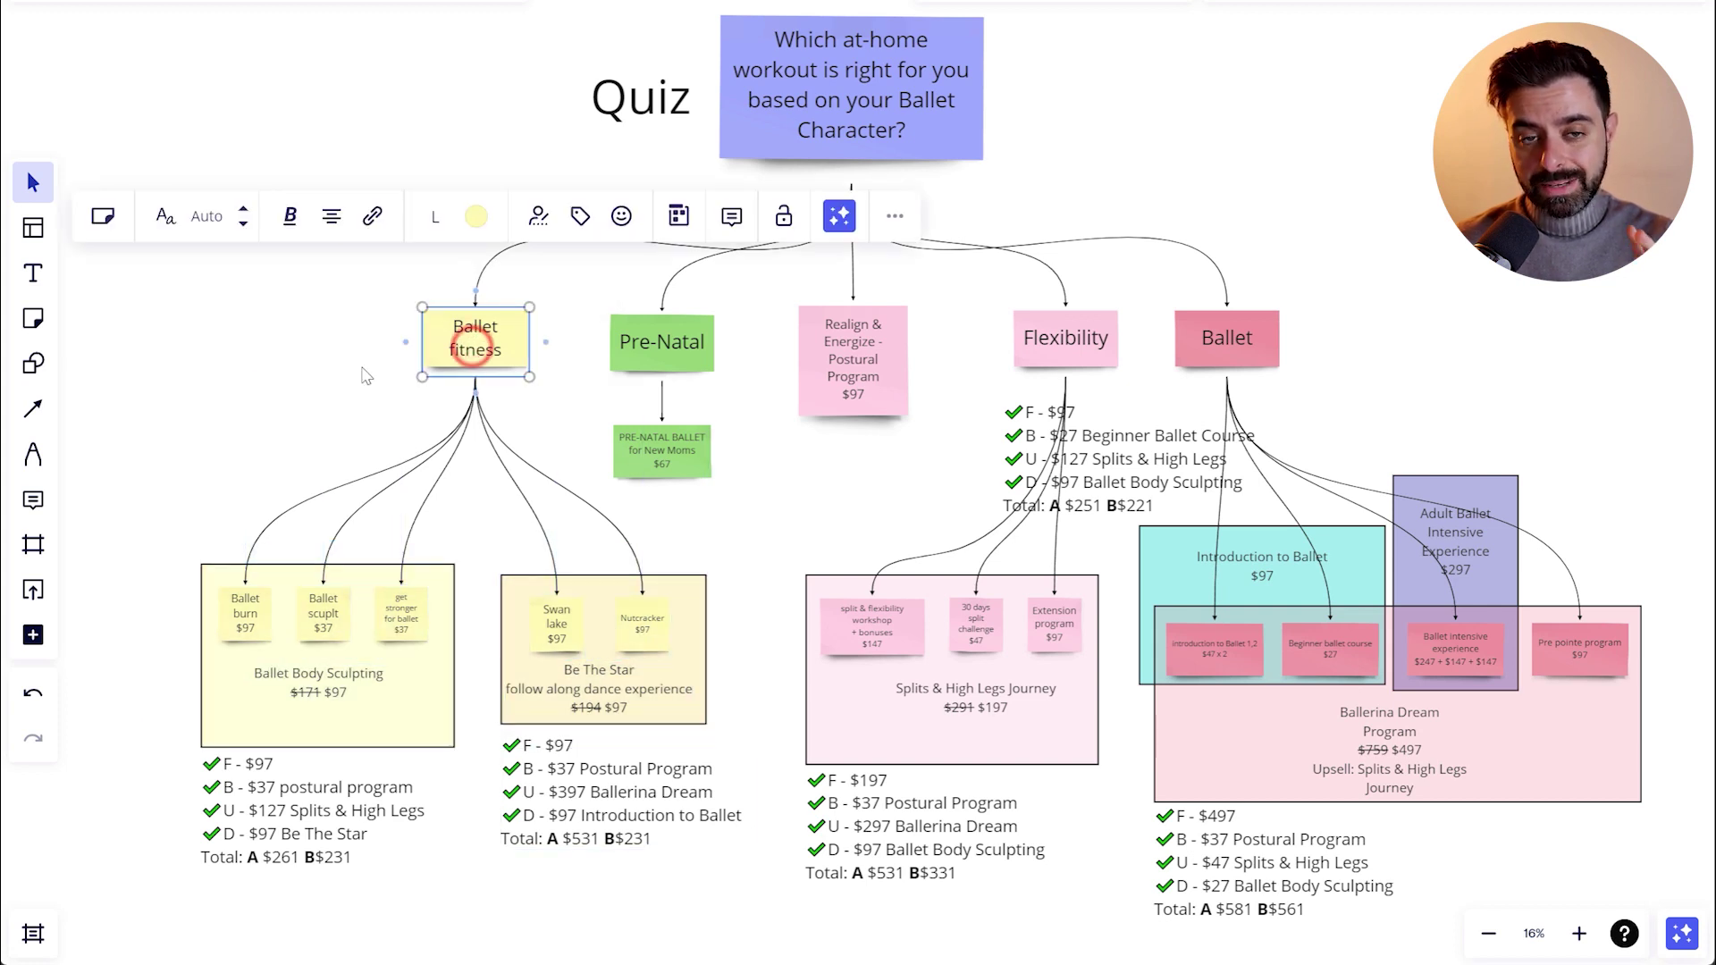
Select each outcome note in turn: Ballet fitness, Pre-Natal, Realign & Energize, Flexibility and Ballet.
{"action": "left_click", "coordinate": [299, 375]}
{"action": "left_click", "coordinate": [477, 341]}
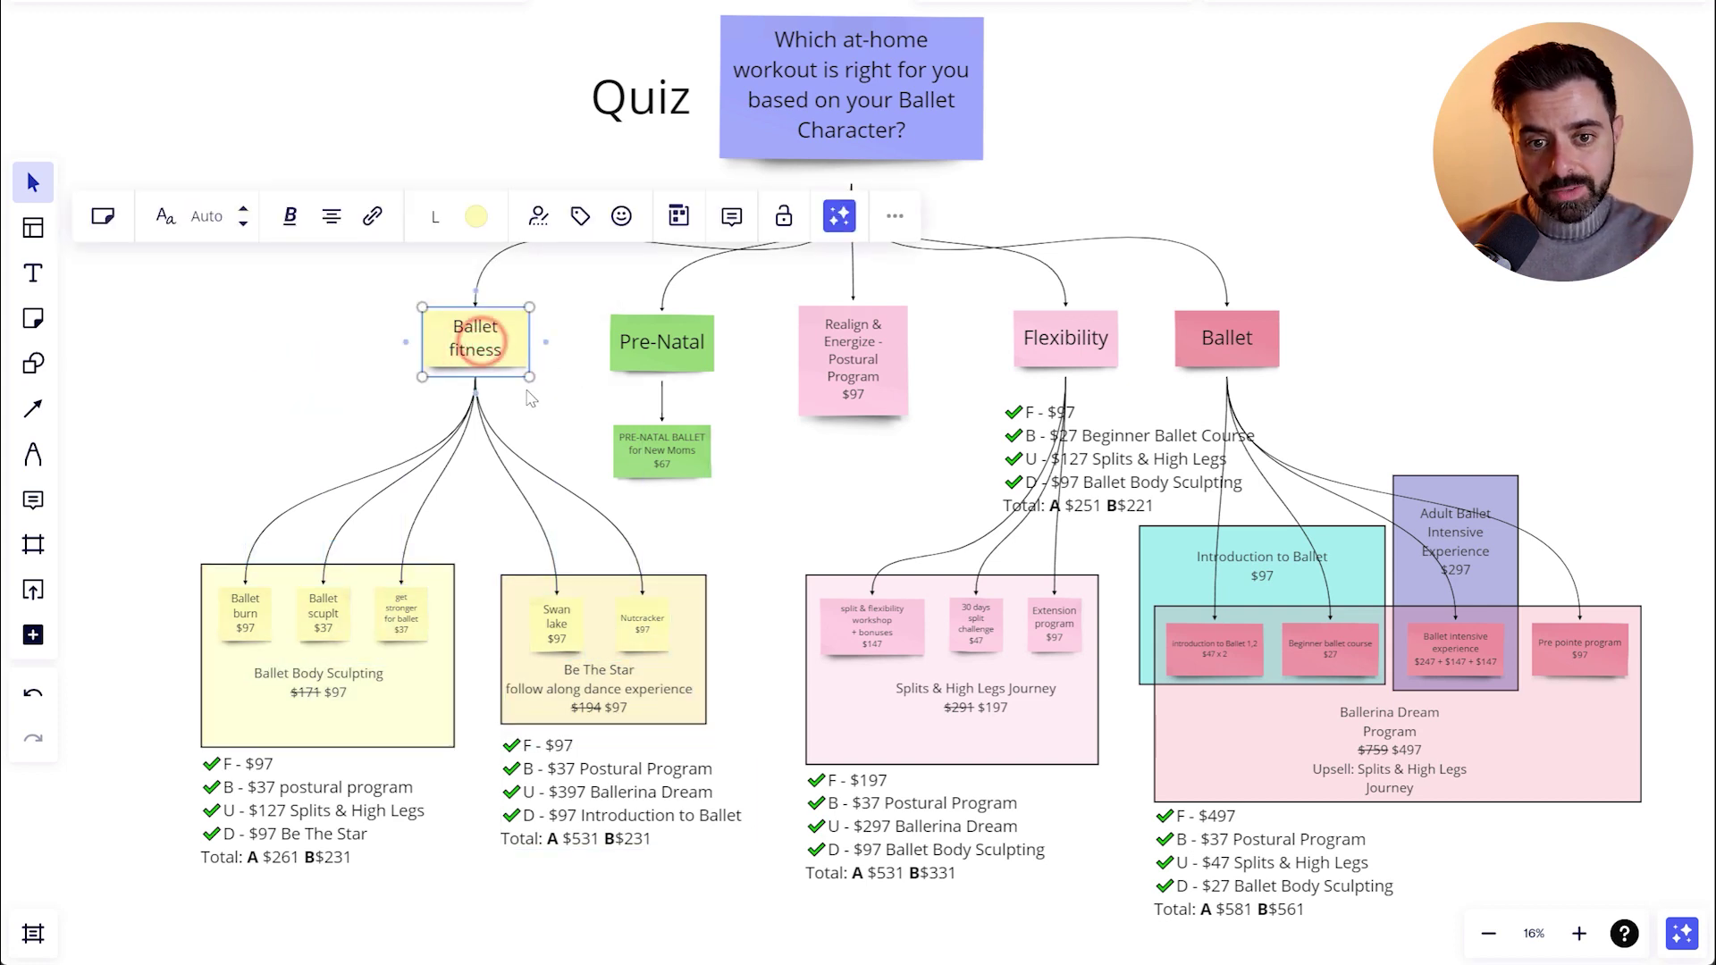
{"action": "left_click", "coordinate": [643, 364]}
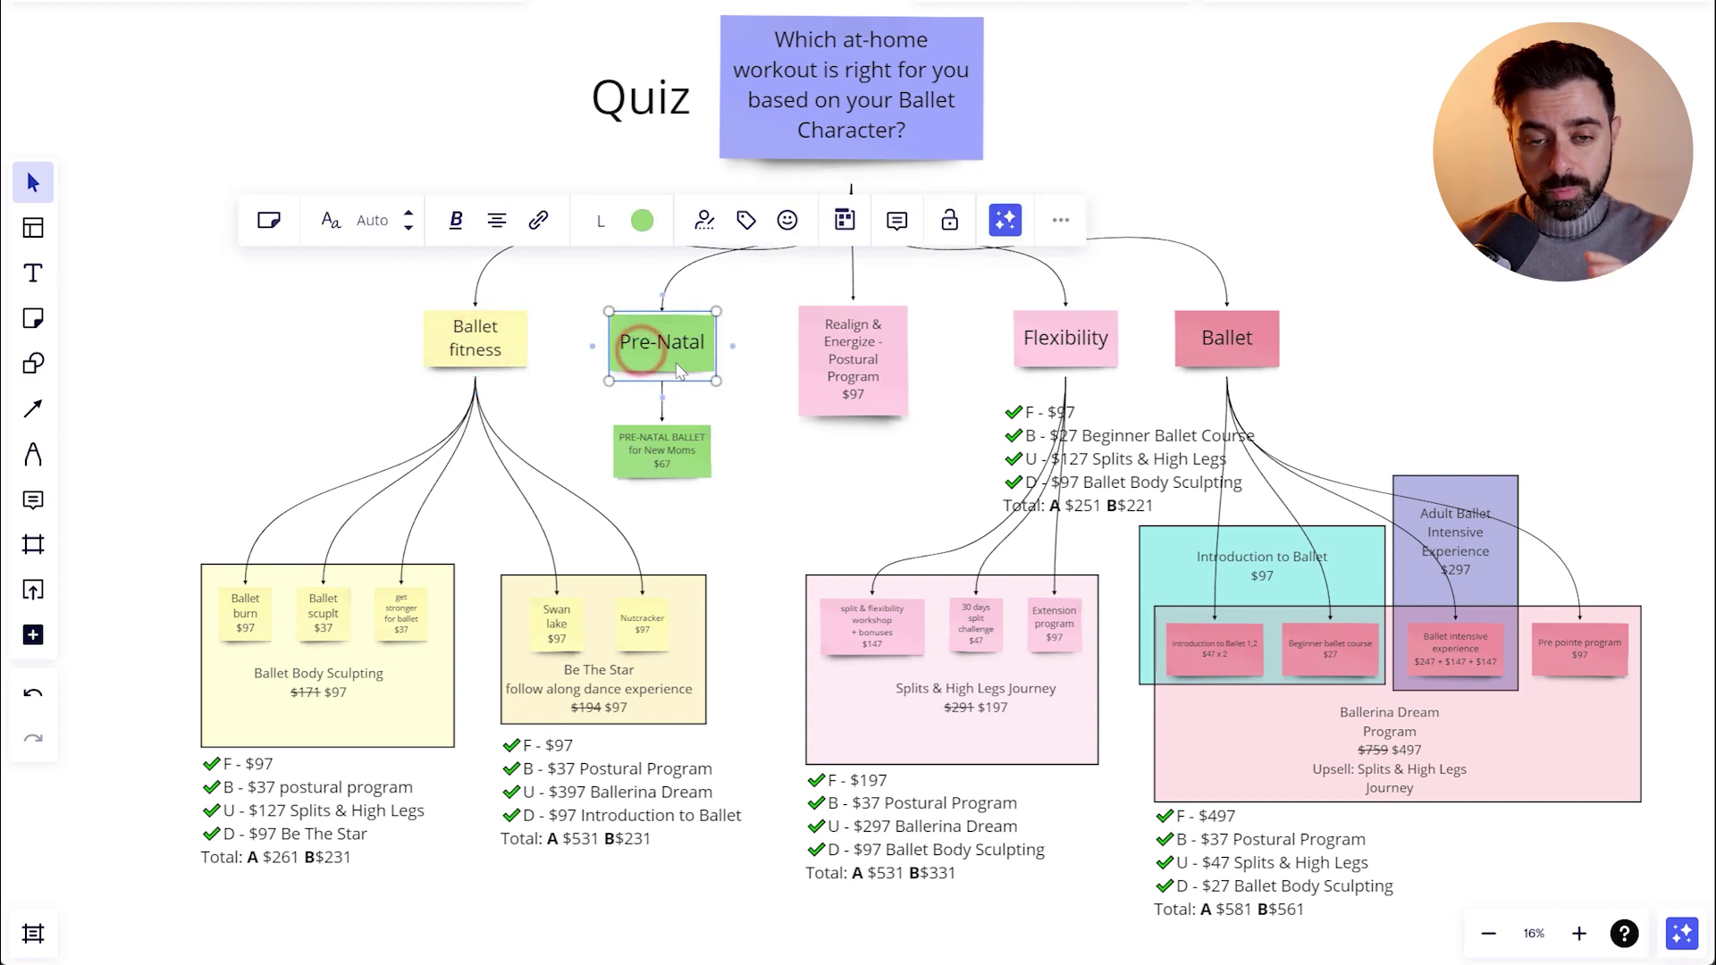
{"action": "left_click", "coordinate": [864, 350]}
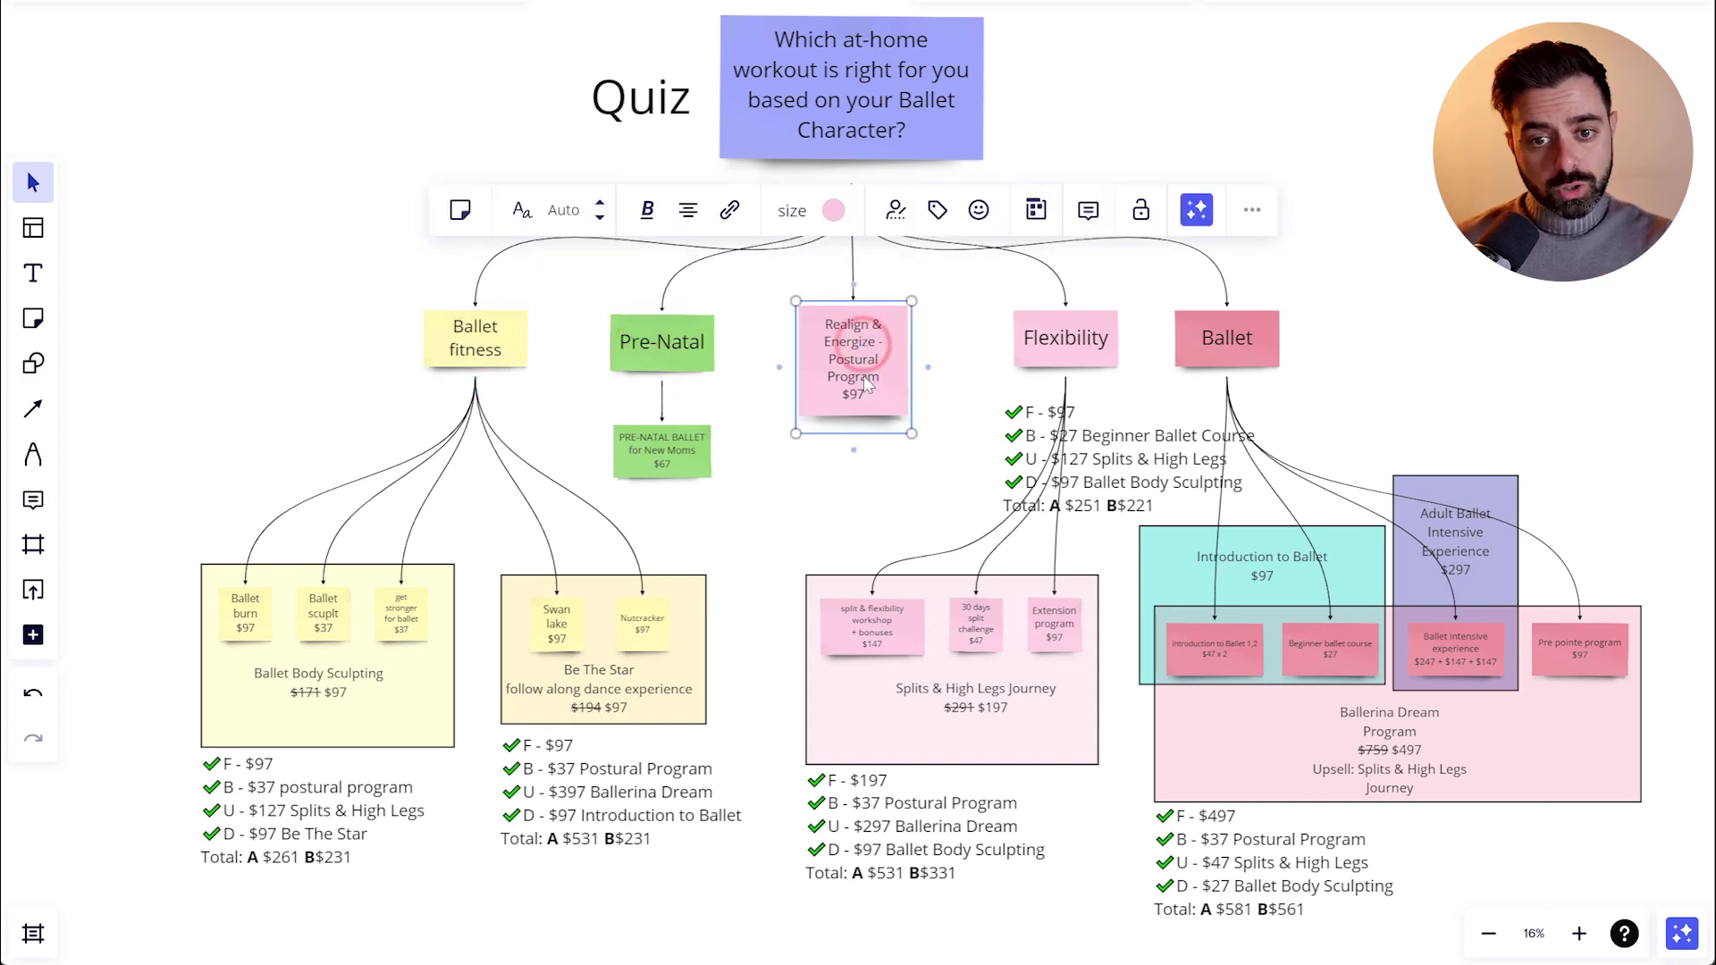
{"action": "left_click", "coordinate": [1071, 360]}
{"action": "left_click", "coordinate": [1251, 338]}
{"action": "left_click", "coordinate": [1428, 353]}
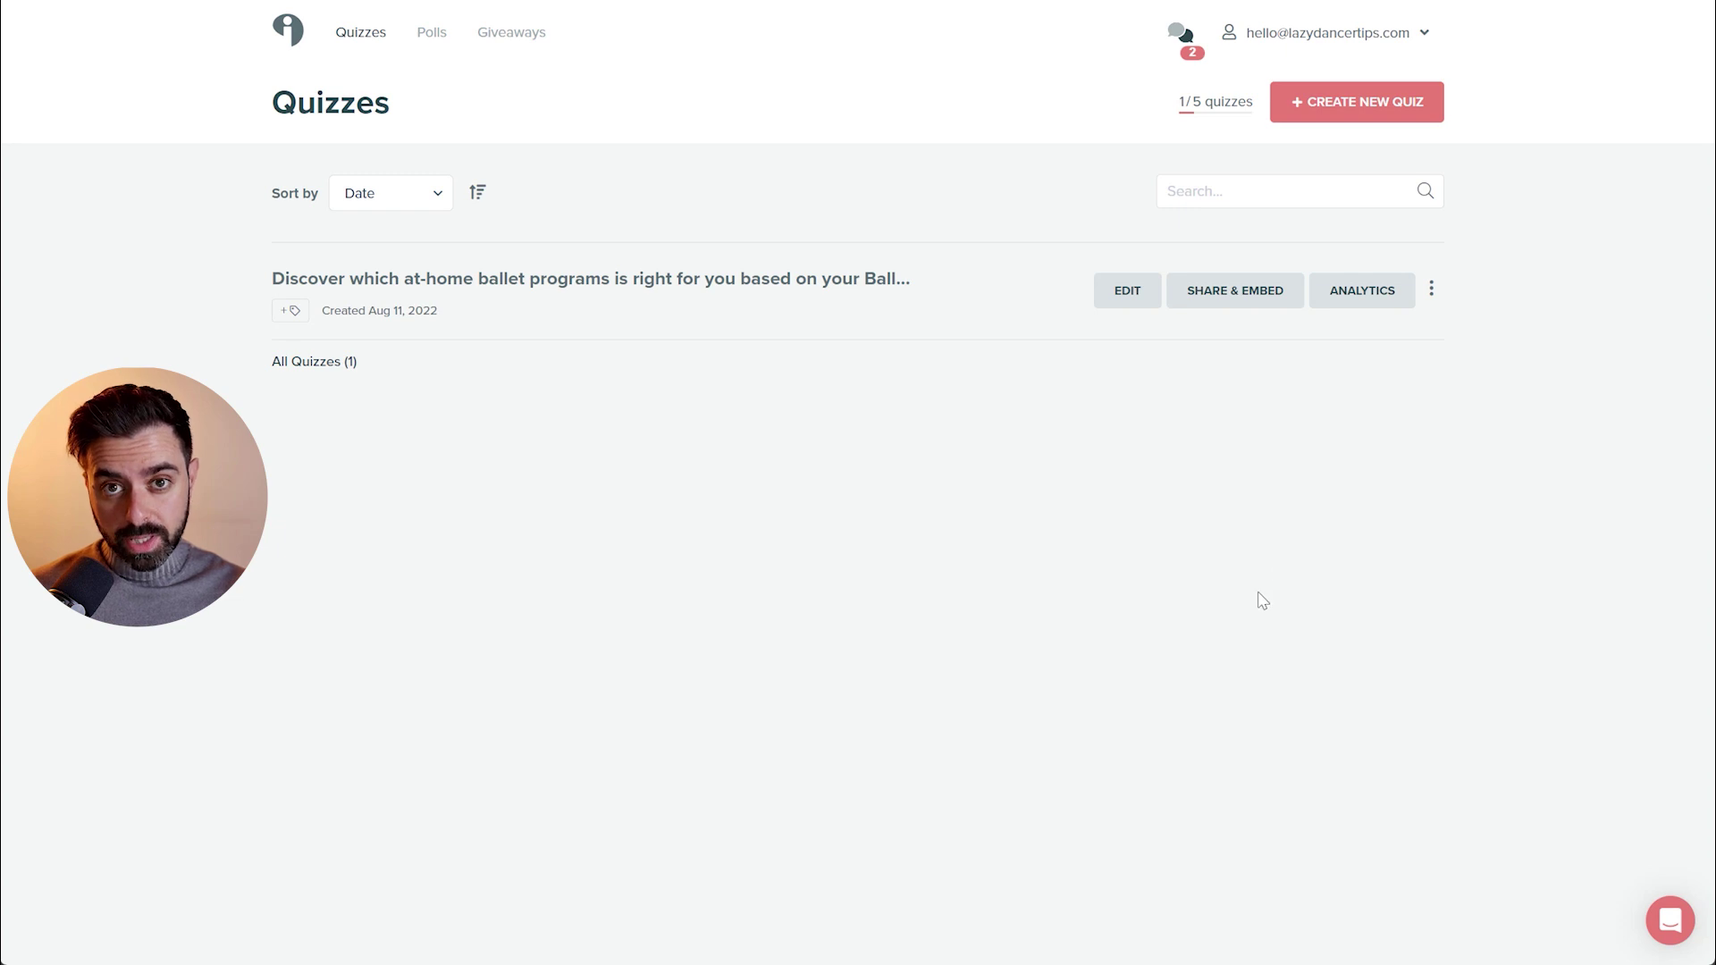
Start a new quiz and scroll through Interact's template gallery.
{"action": "left_click", "coordinate": [1377, 119]}
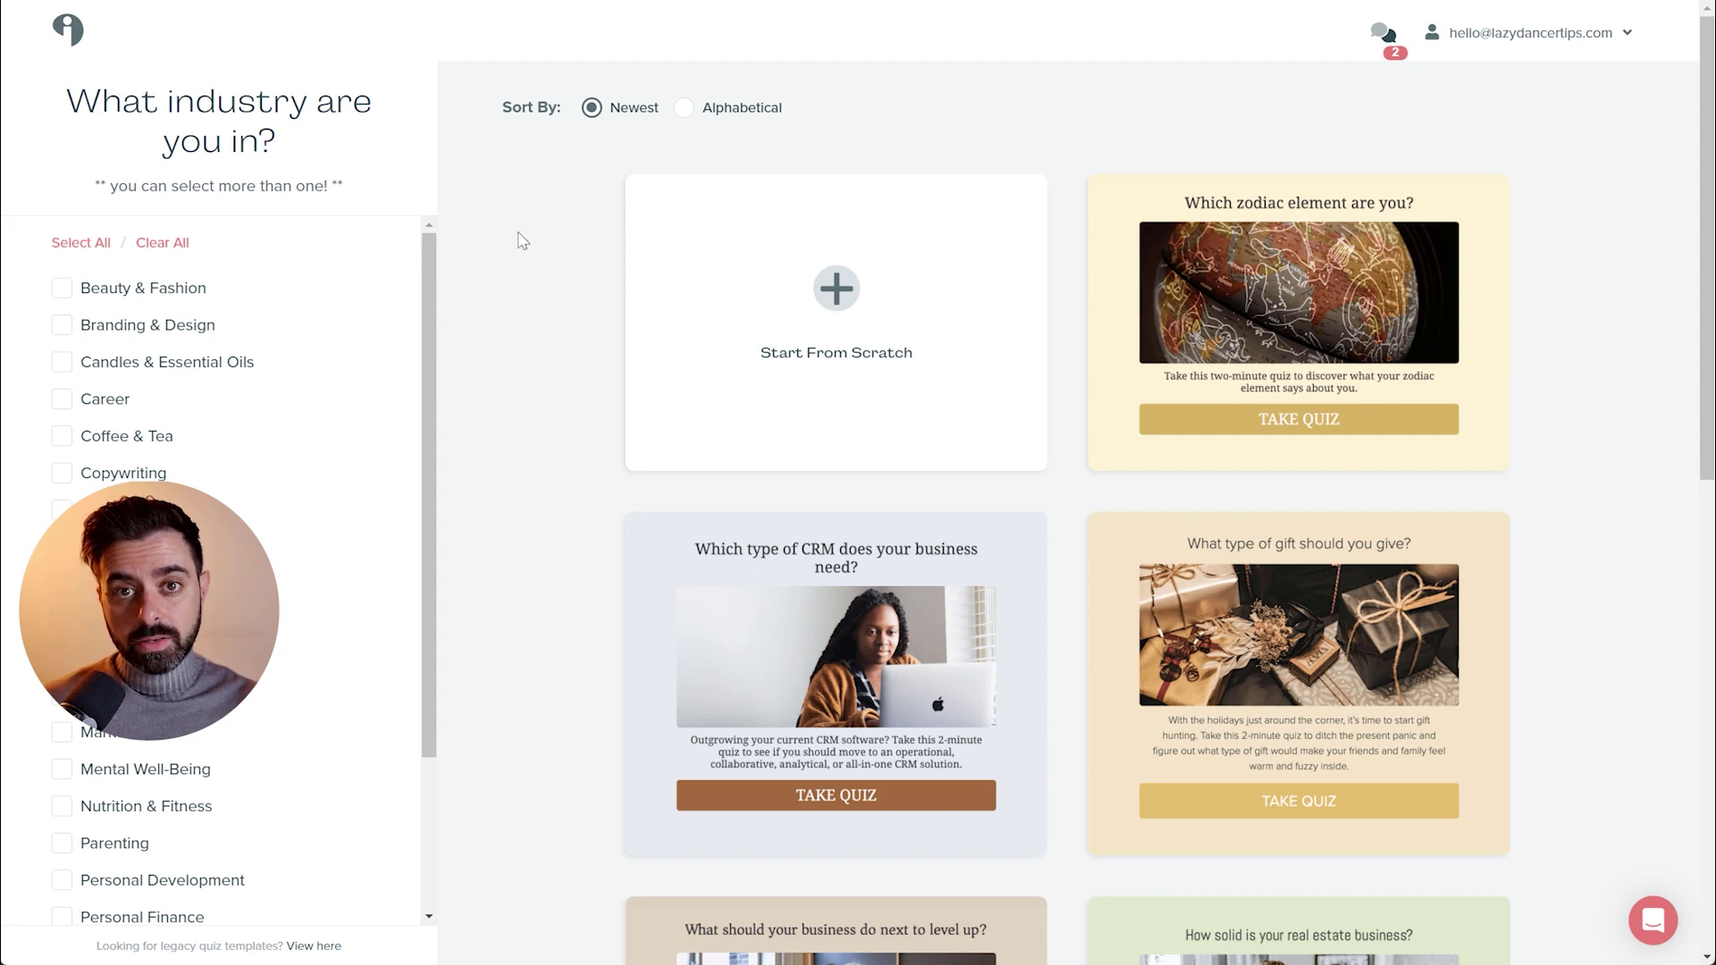
{"action": "scroll", "coordinate": [523, 241], "scroll_direction": "down", "scroll_amount": 9}
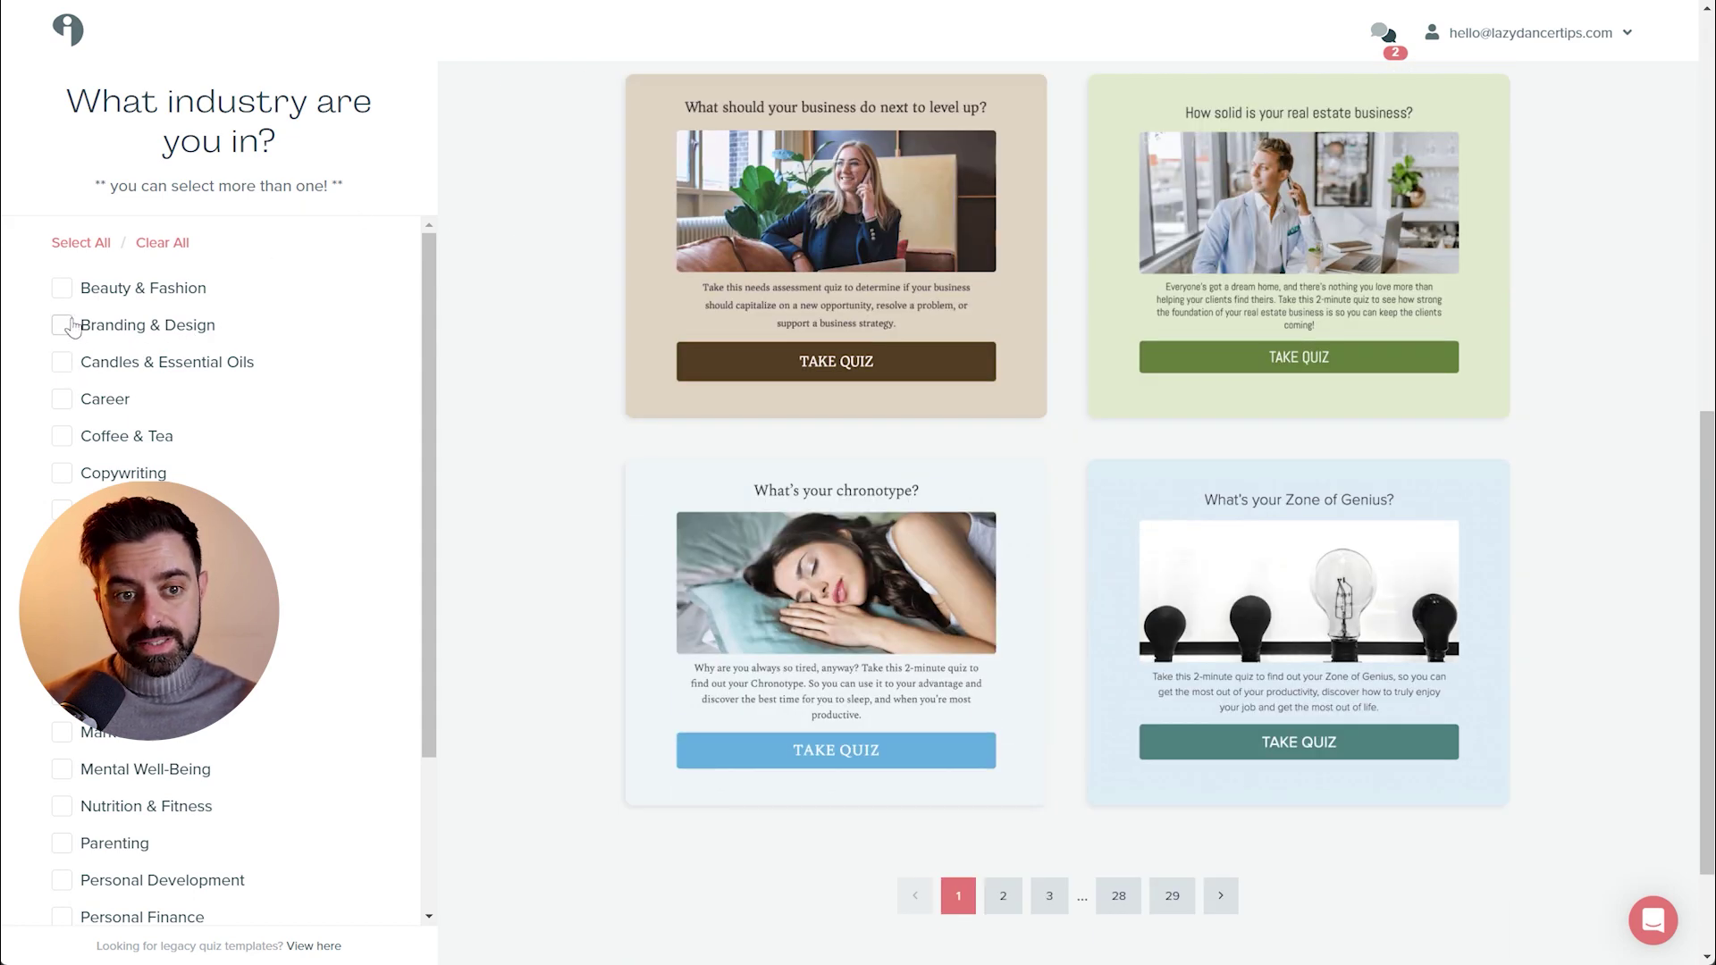
{"action": "scroll", "coordinate": [71, 327], "scroll_direction": "down", "scroll_amount": 3}
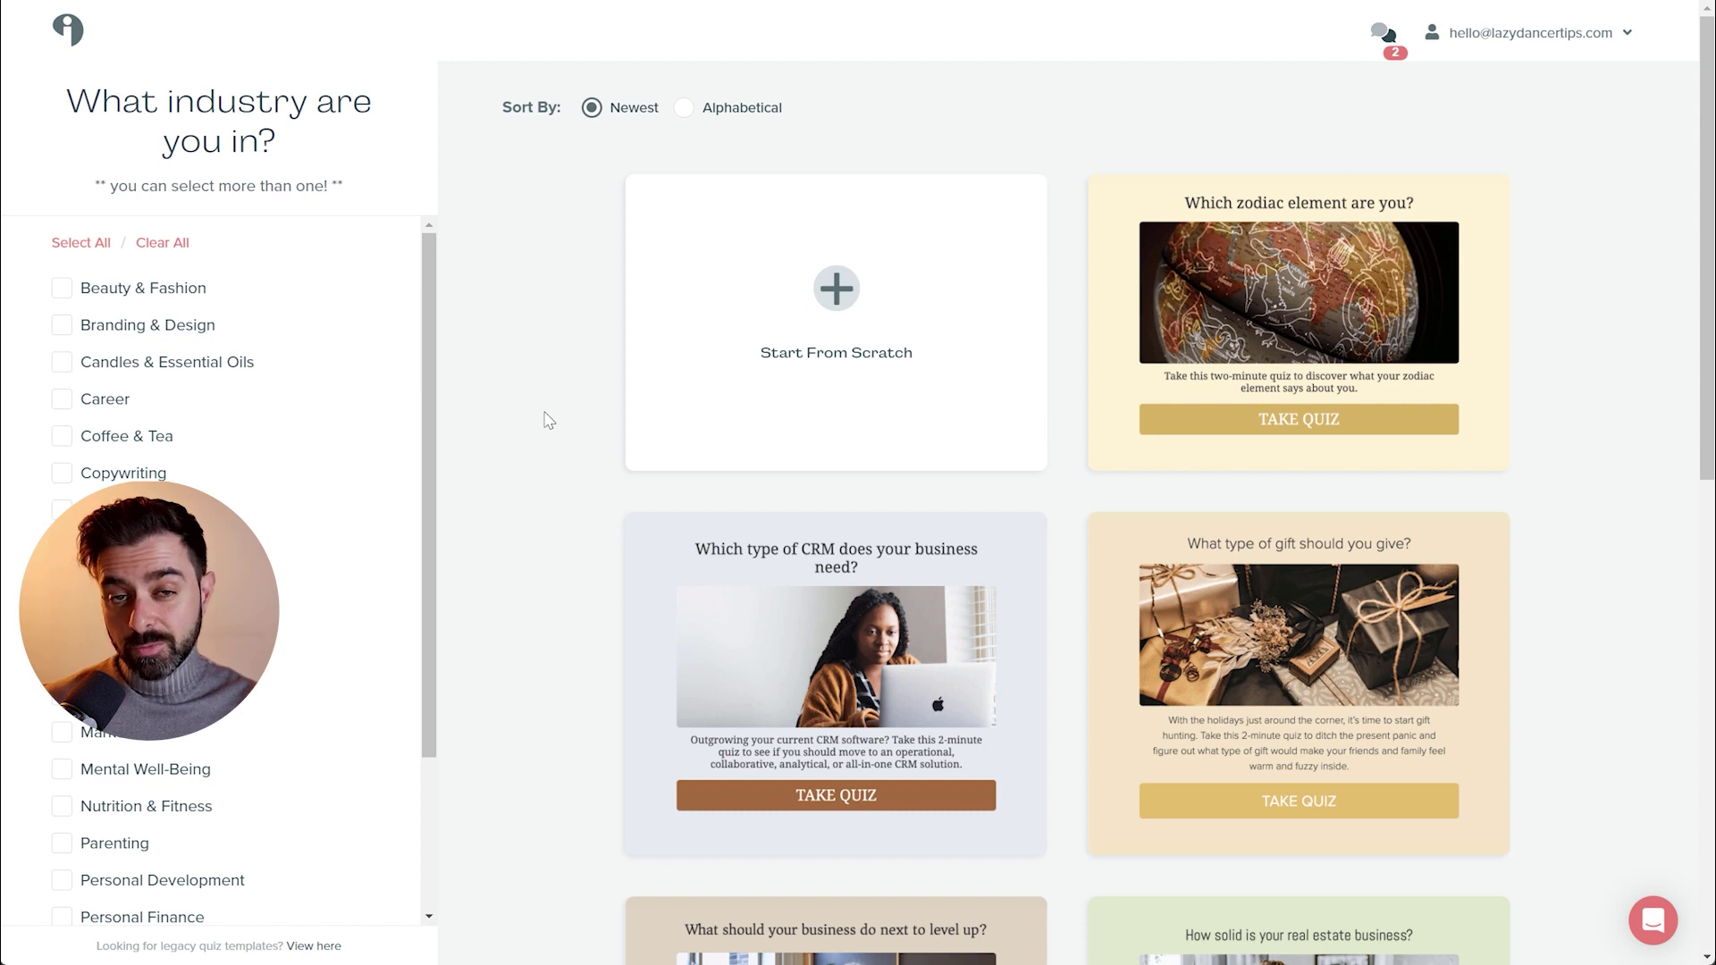
Start a quiz from scratch and make it a Personality quiz.
{"action": "left_click", "coordinate": [856, 281]}
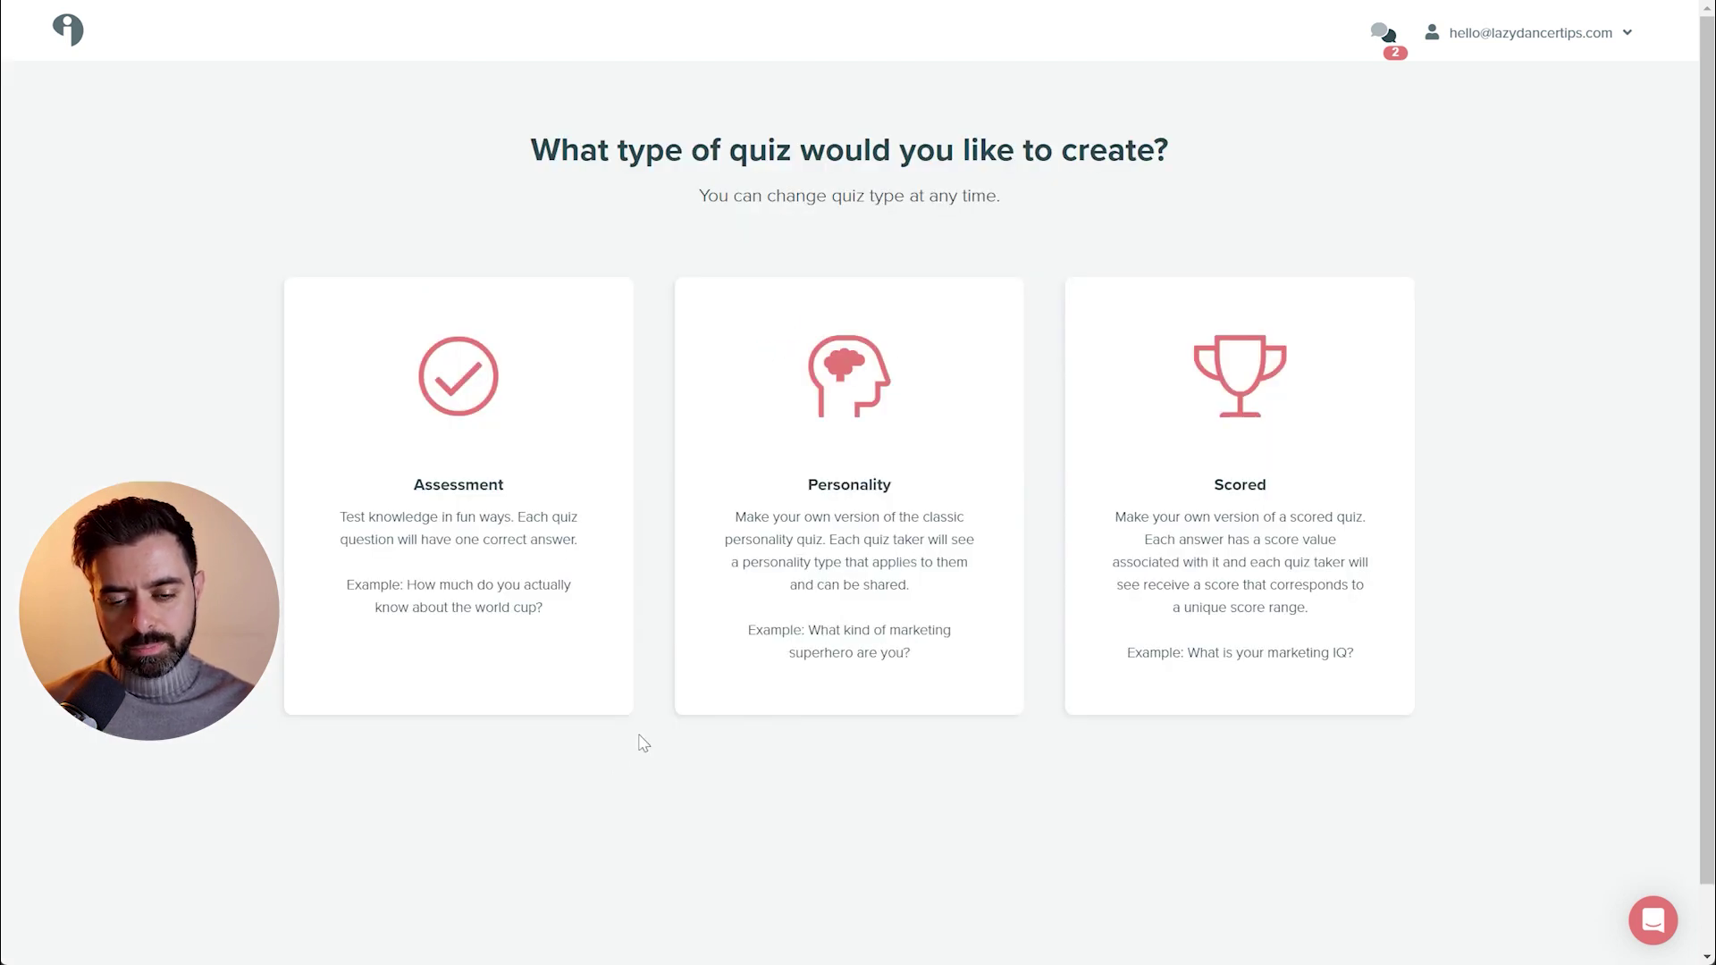
{"action": "left_click", "coordinate": [852, 410]}
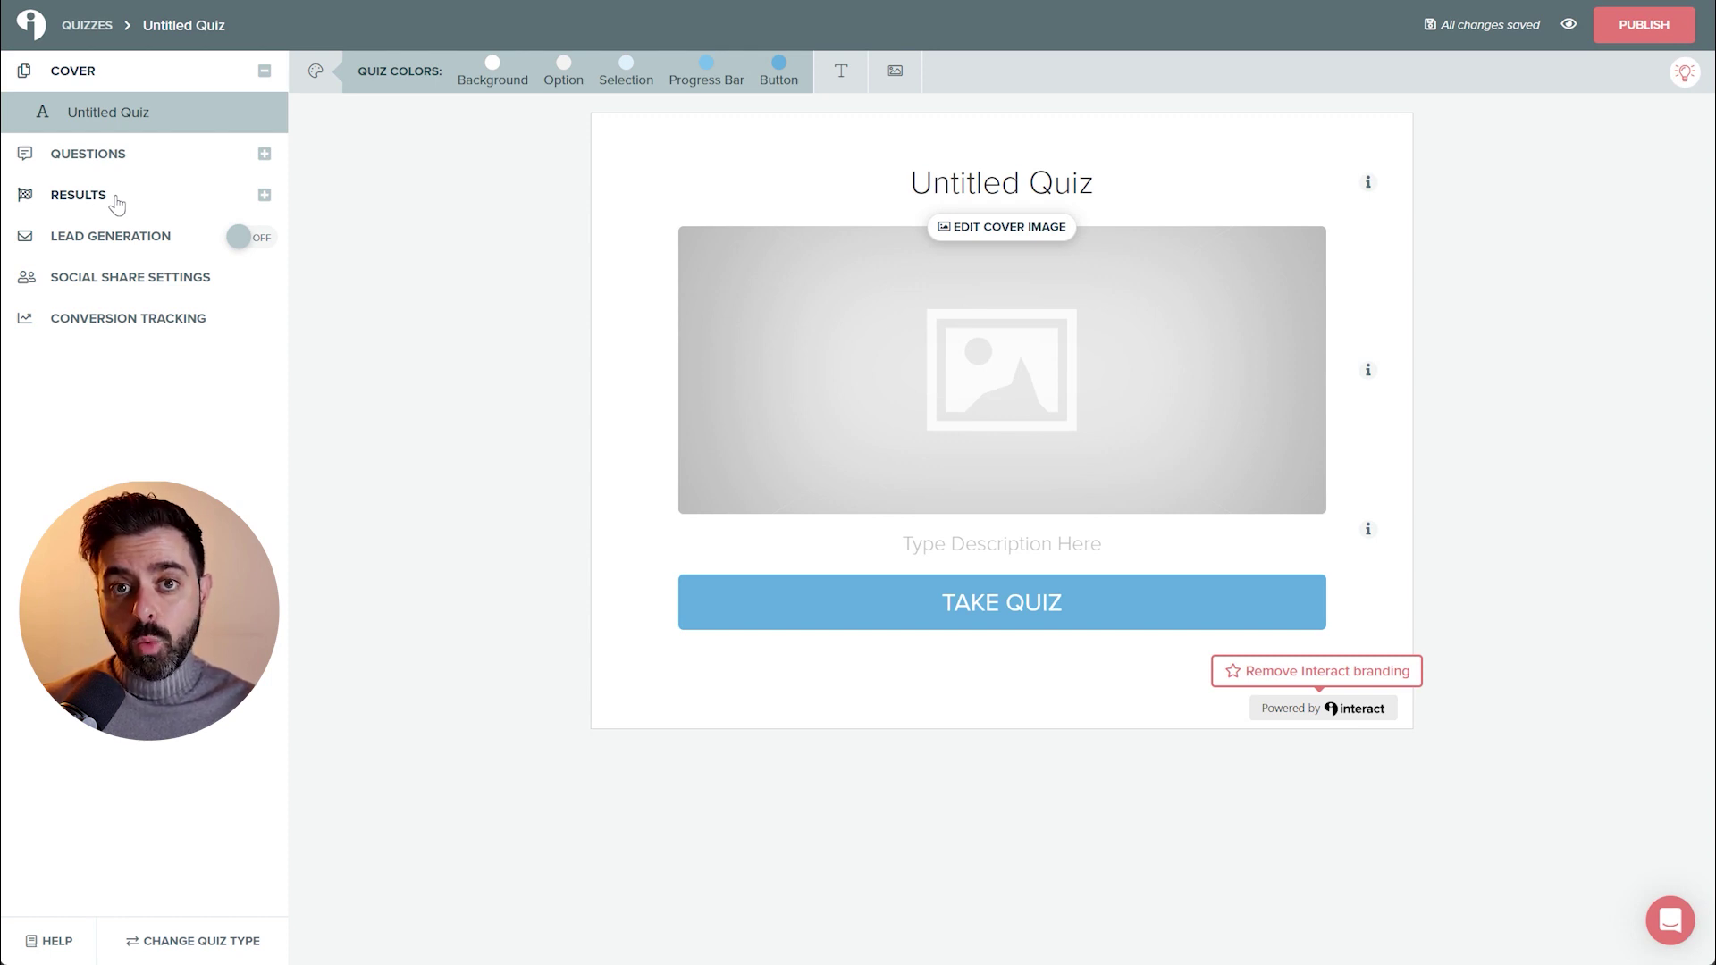
Title Result 1 'Alex (flash dance)' by pasting the name copied from the results list.
{"action": "left_click", "coordinate": [115, 198]}
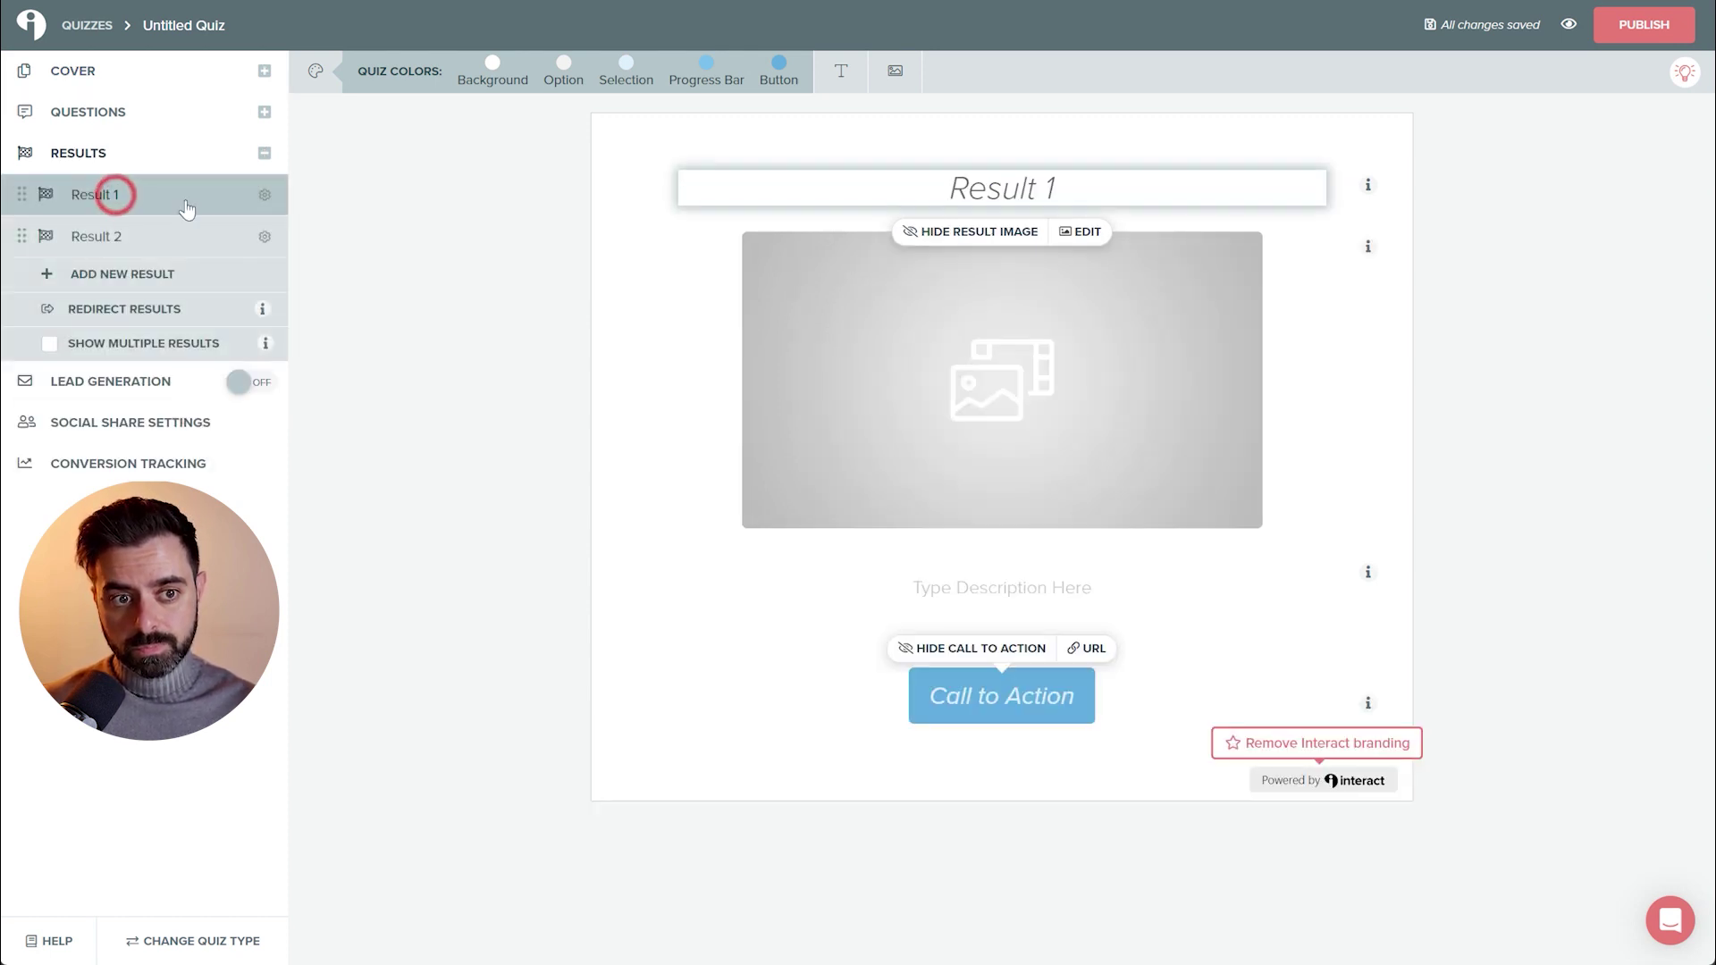
{"action": "left_click", "coordinate": [1081, 189]}
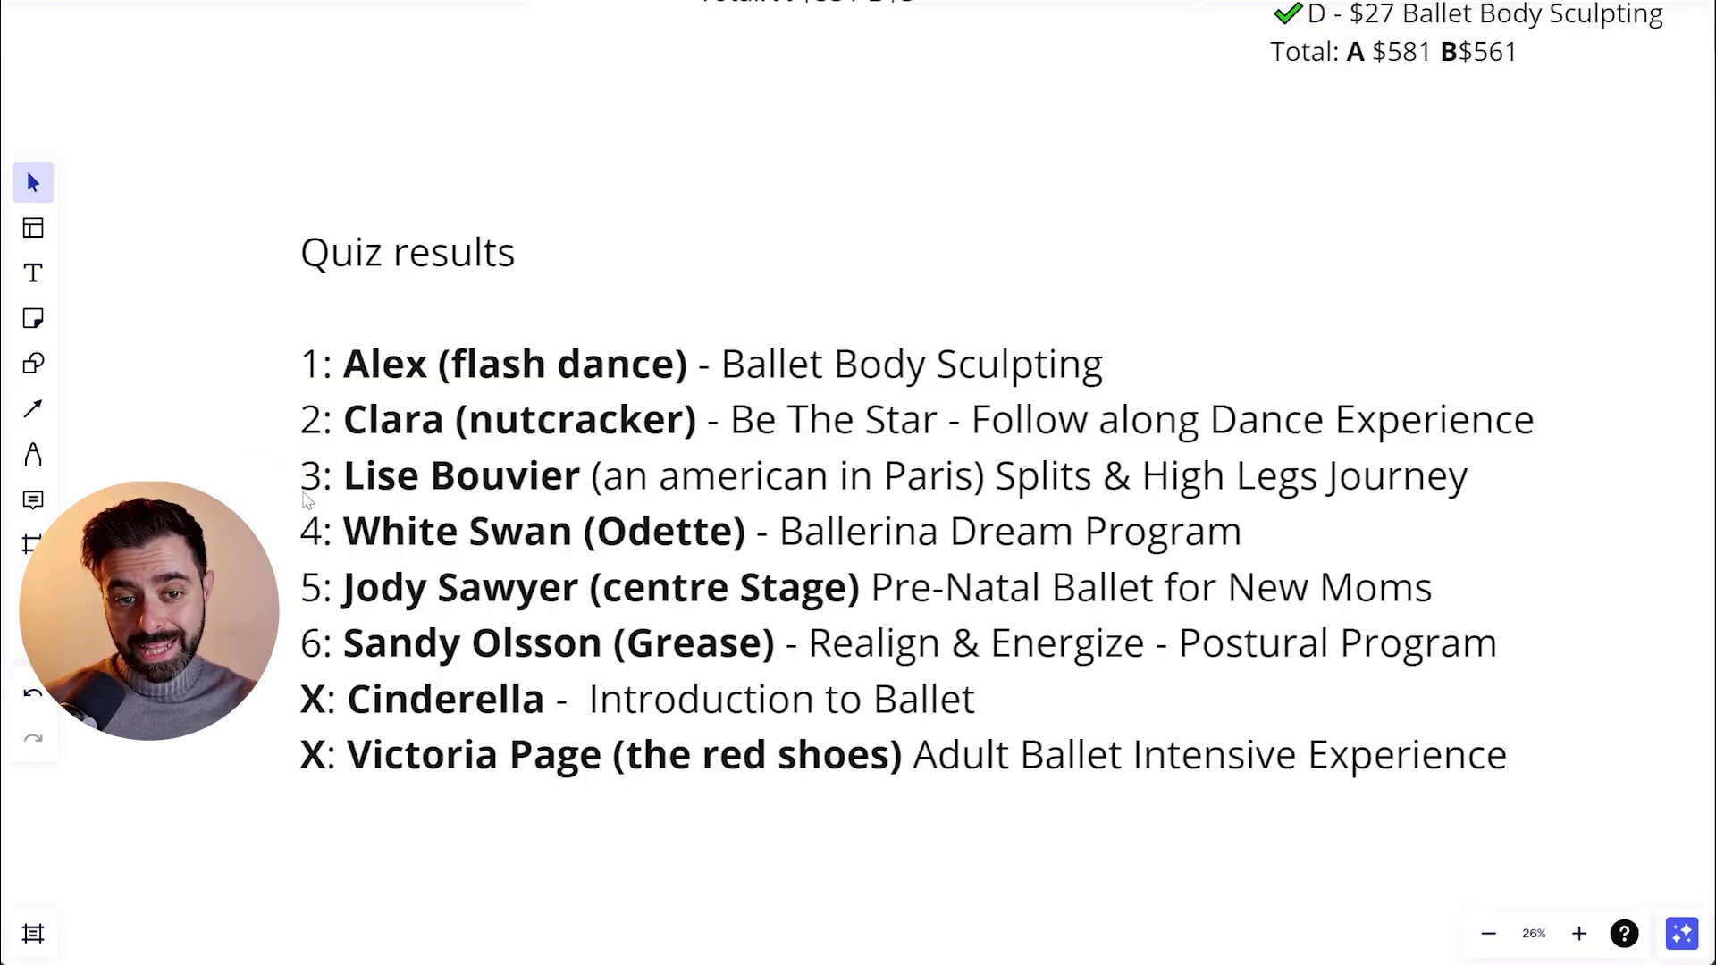
{"action": "left_click", "coordinate": [411, 353]}
{"action": "left_click", "coordinate": [410, 356]}
{"action": "left_click_drag", "start_coordinate": [344, 362], "coordinate": [691, 366]}
{"action": "key", "text": "ctrl+c"}
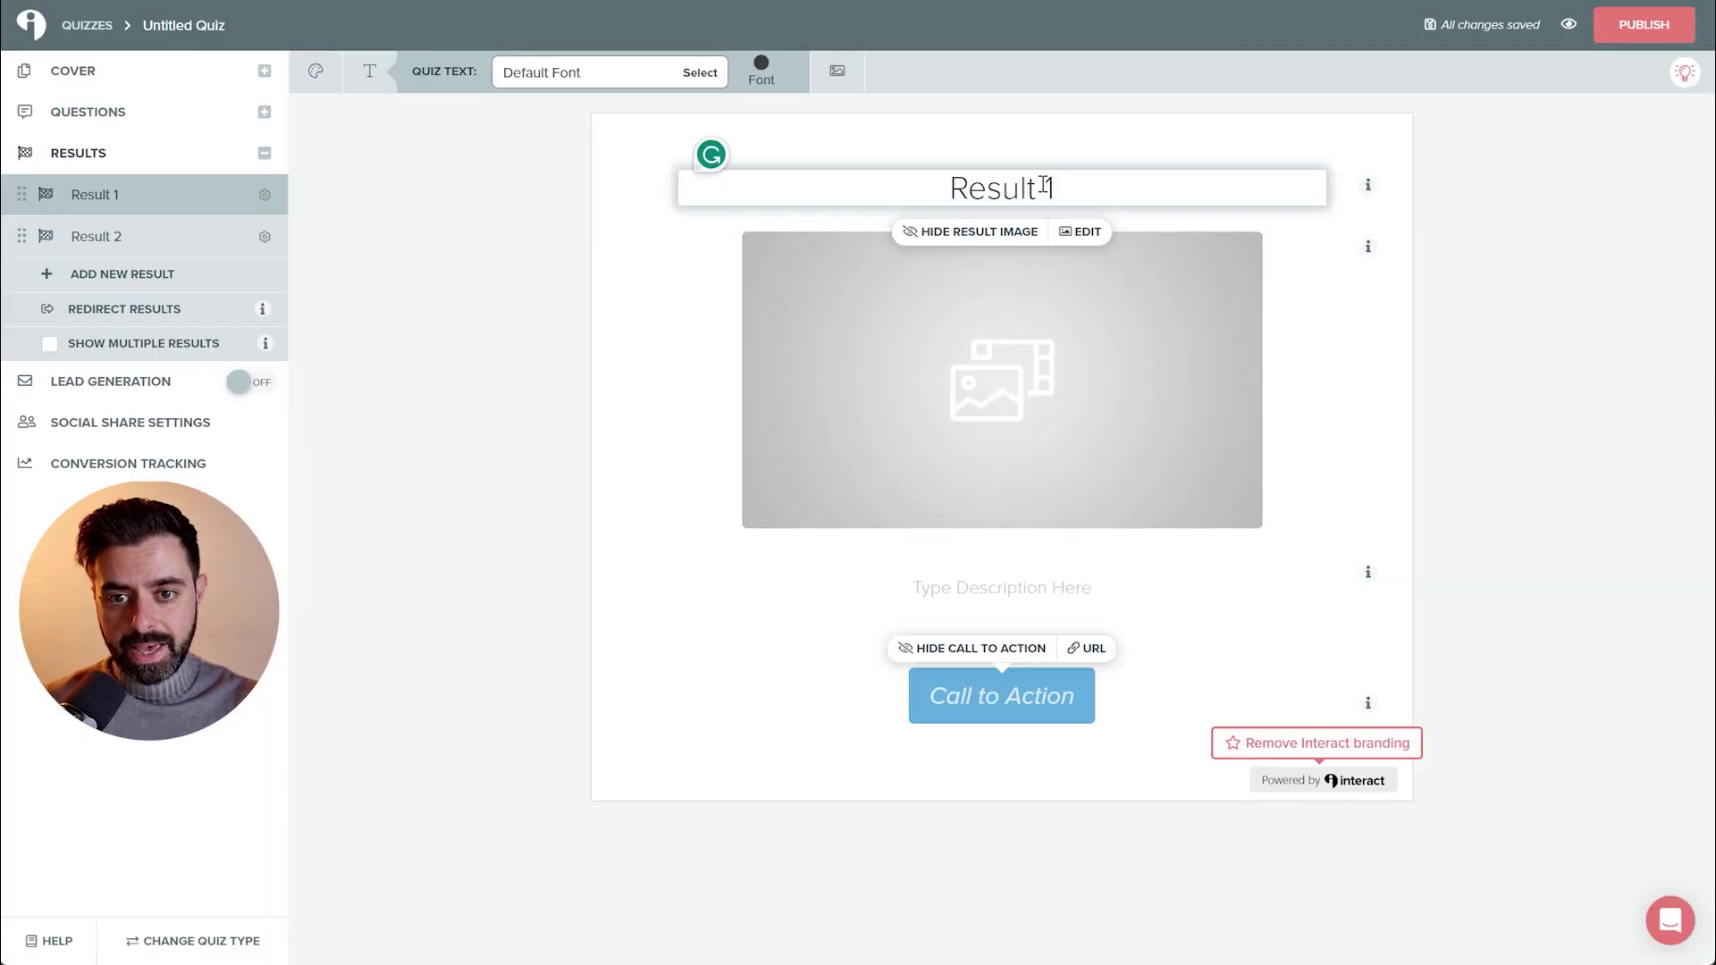
{"action": "left_click_drag", "start_coordinate": [1080, 178], "coordinate": [937, 186]}
{"action": "key", "text": "ctrl+v"}
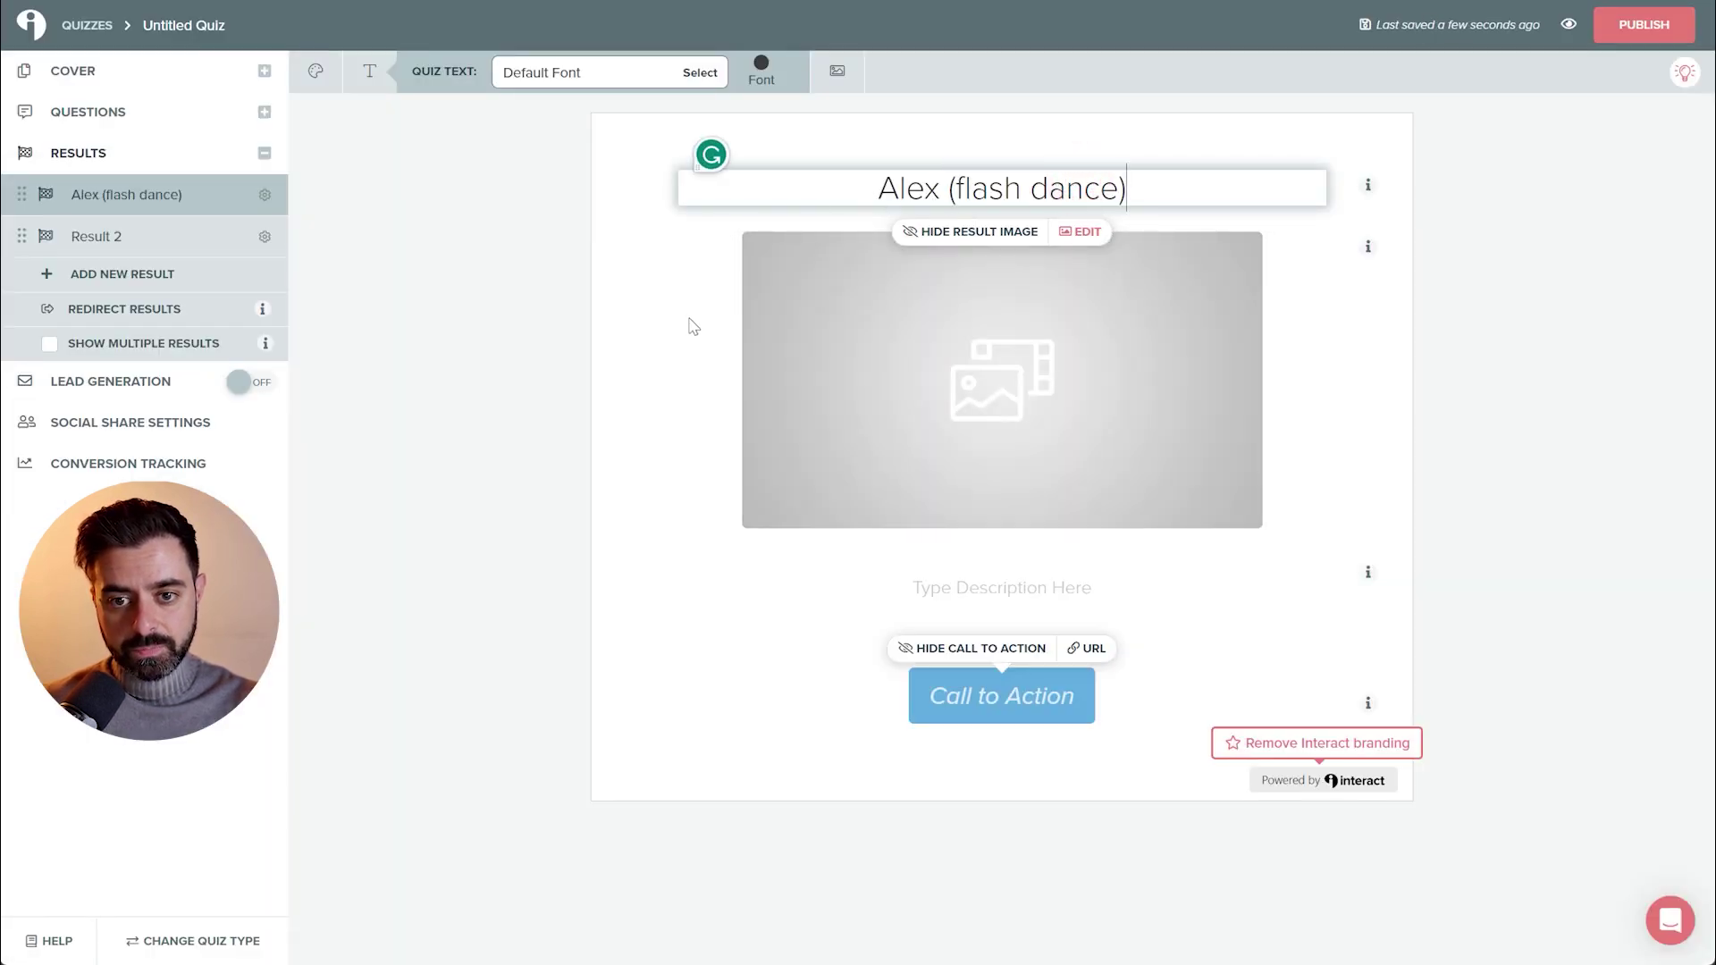
Title Result 2 'Clara (nutcracker)' by pasting the copied name.
{"action": "left_click", "coordinate": [101, 236]}
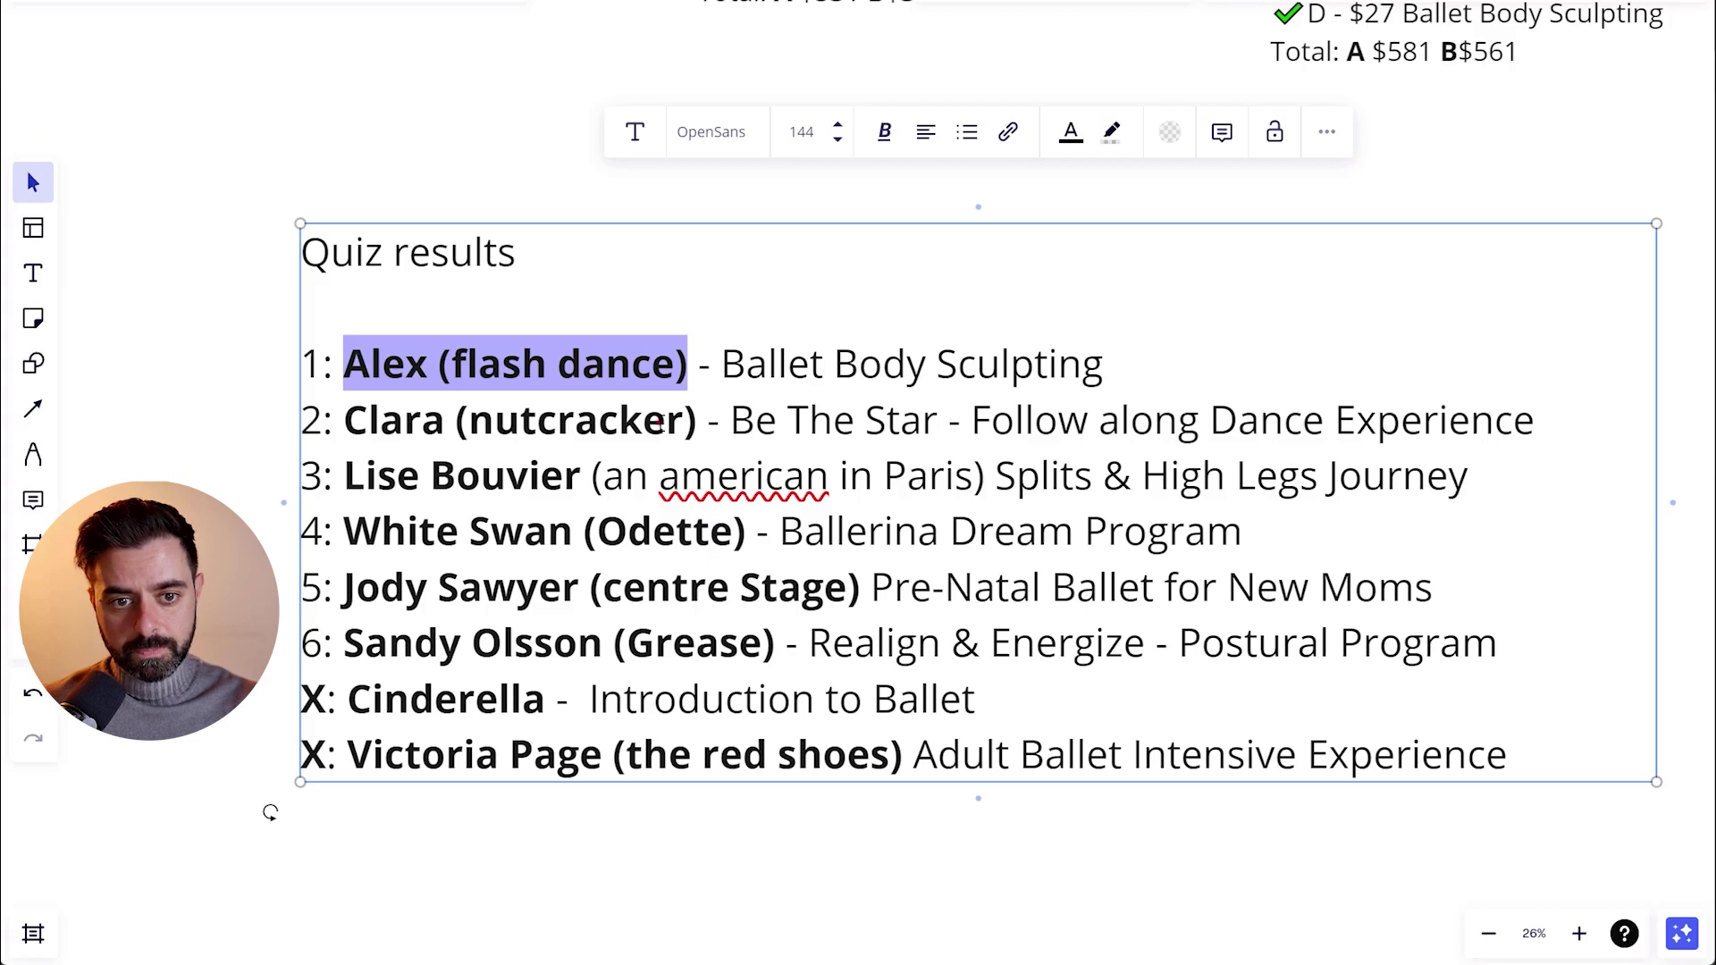
{"action": "left_click_drag", "start_coordinate": [701, 420], "coordinate": [343, 420]}
{"action": "key", "text": "ctrl+c"}
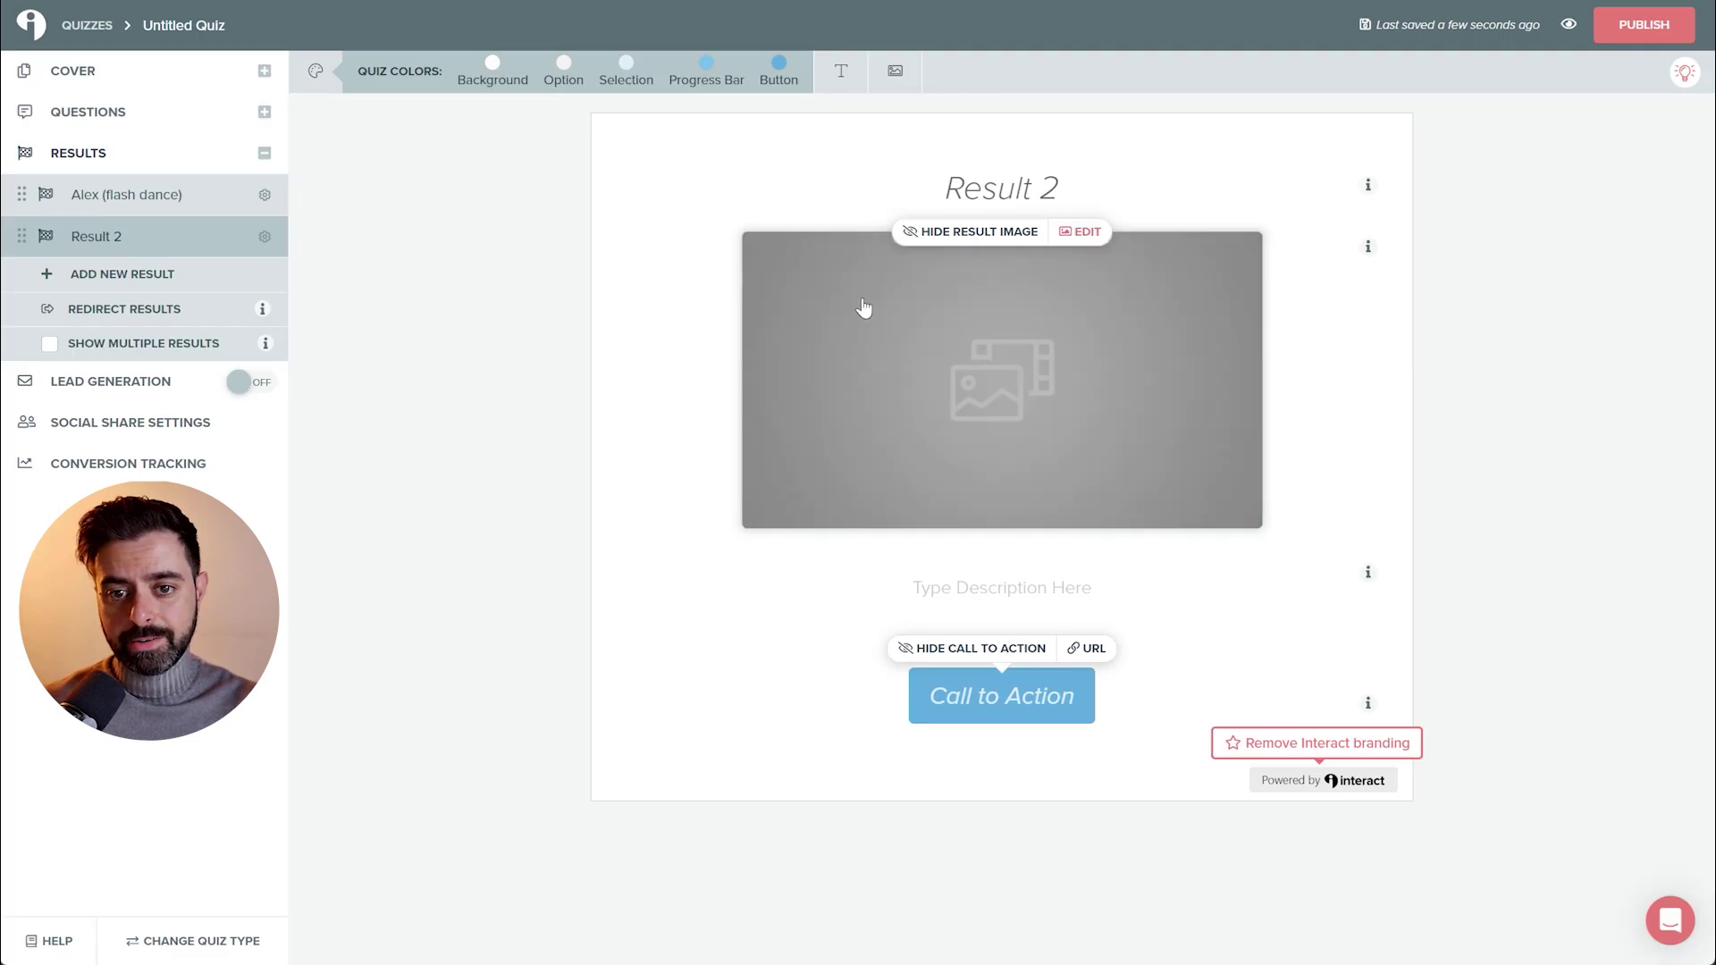
{"action": "triple_click", "coordinate": [999, 185]}
{"action": "key", "text": "ctrl+v"}
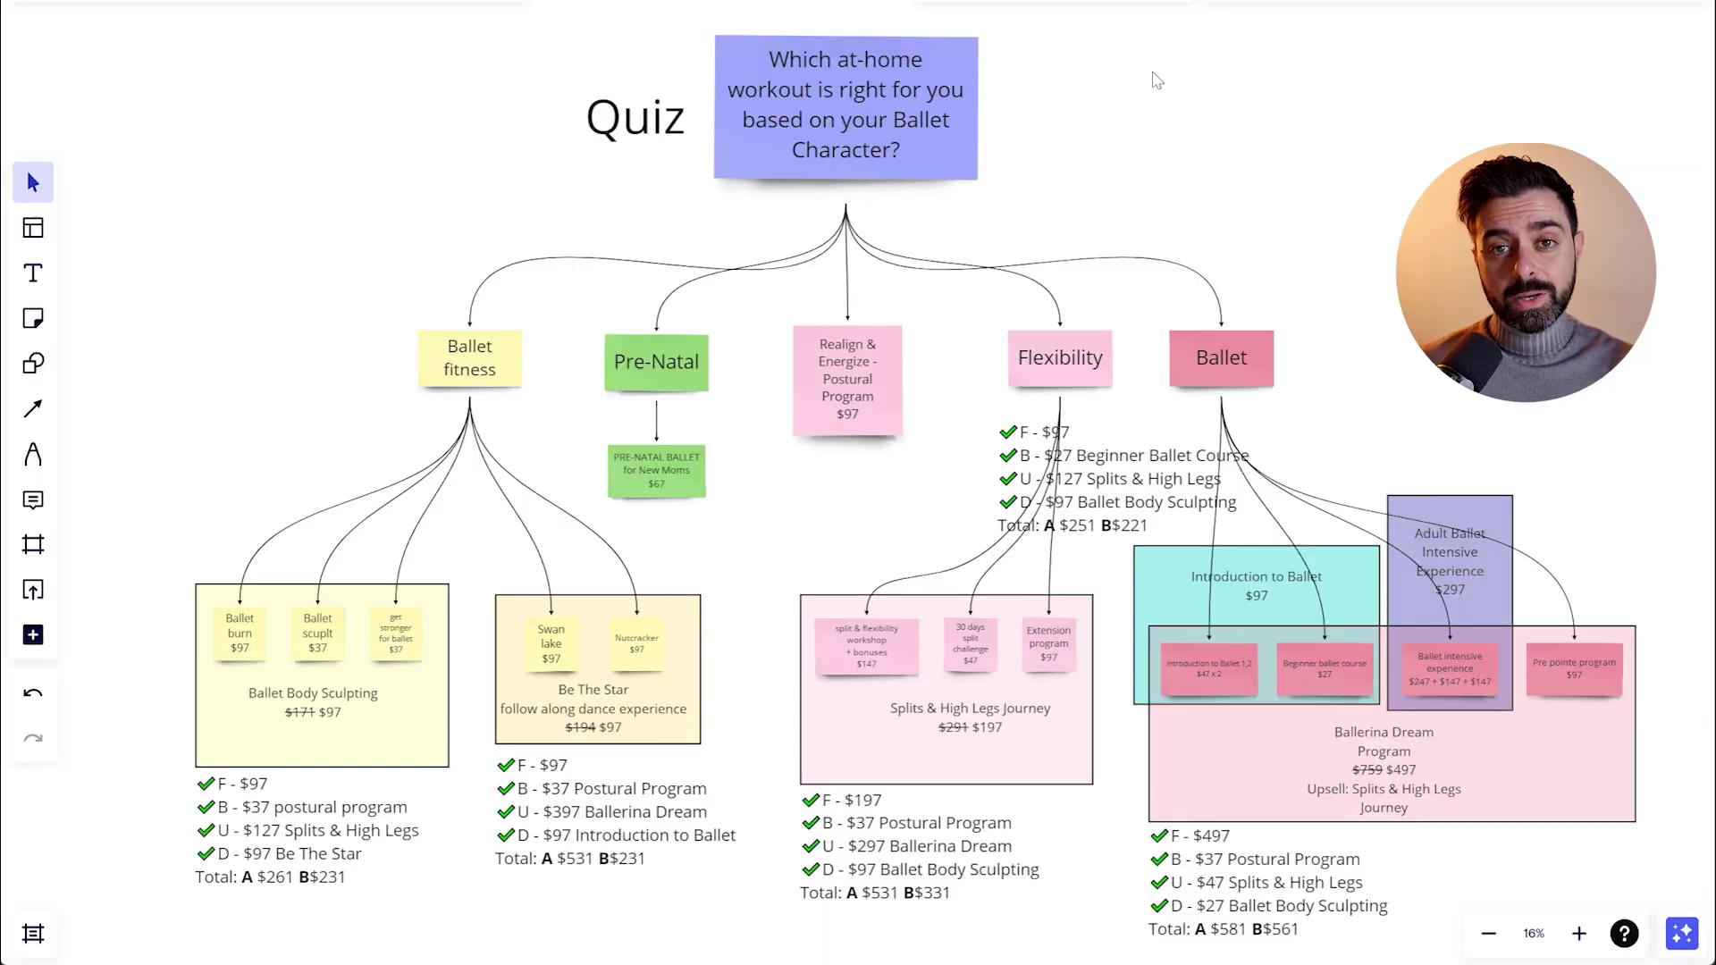
{"action": "left_click", "coordinate": [849, 108]}
{"action": "scroll", "coordinate": [871, 83], "scroll_direction": "up", "scroll_amount": 5}
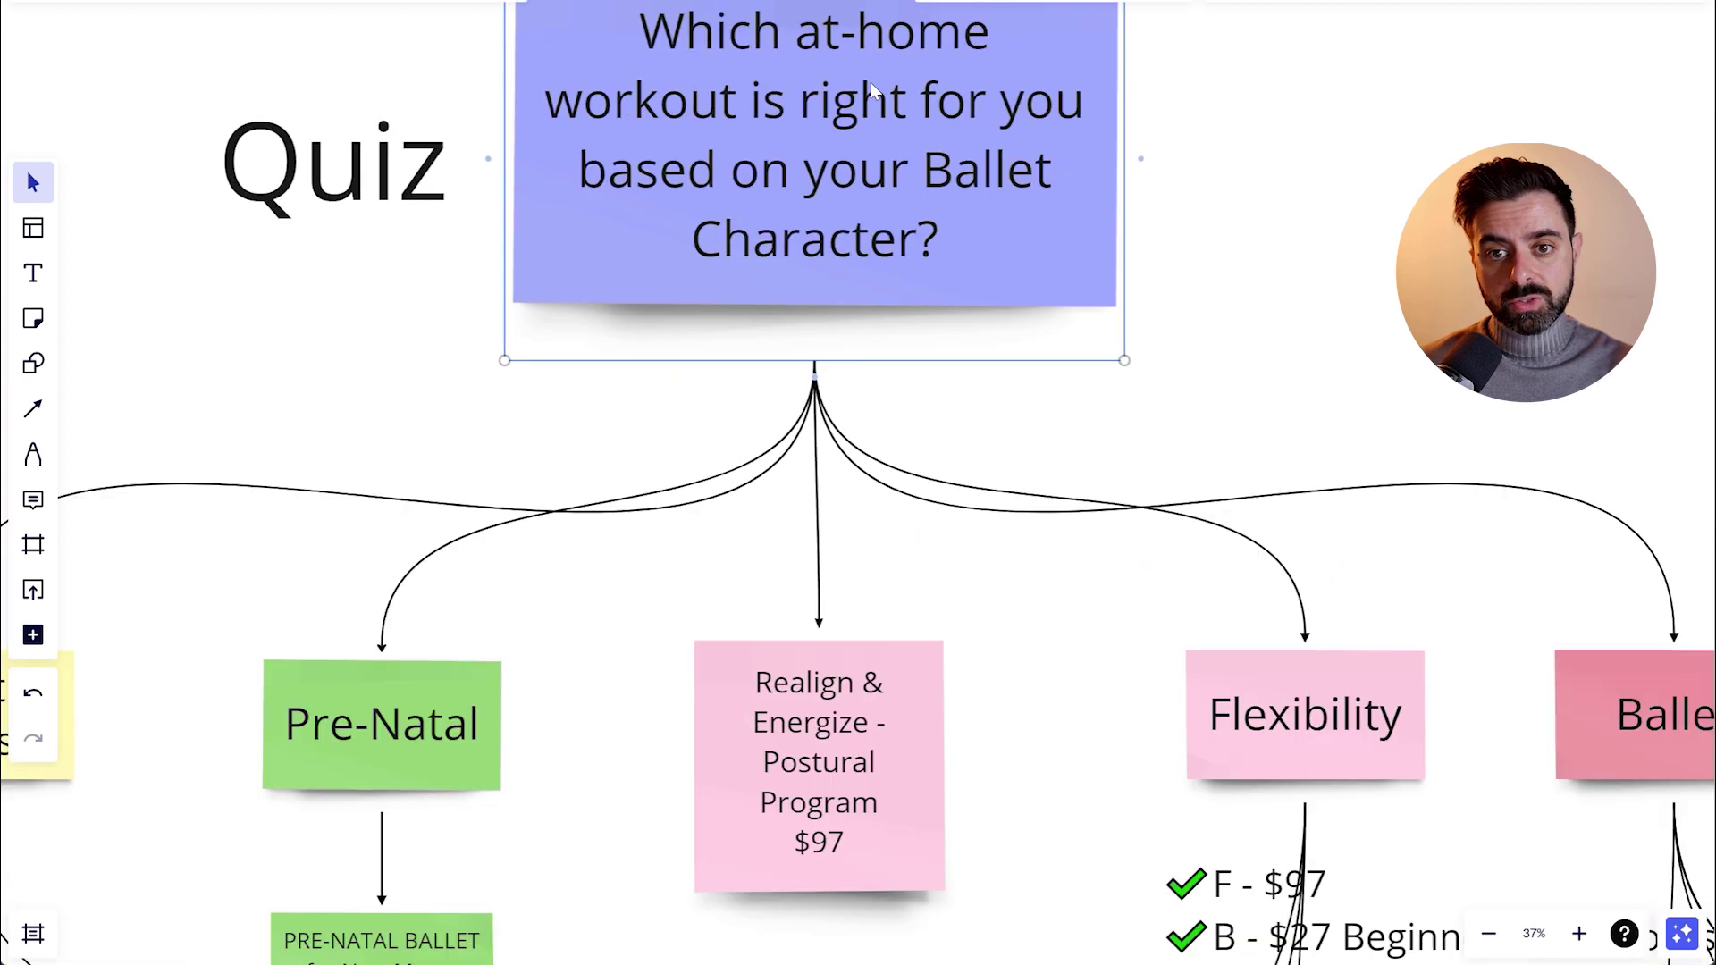
{"action": "left_click", "coordinate": [823, 162]}
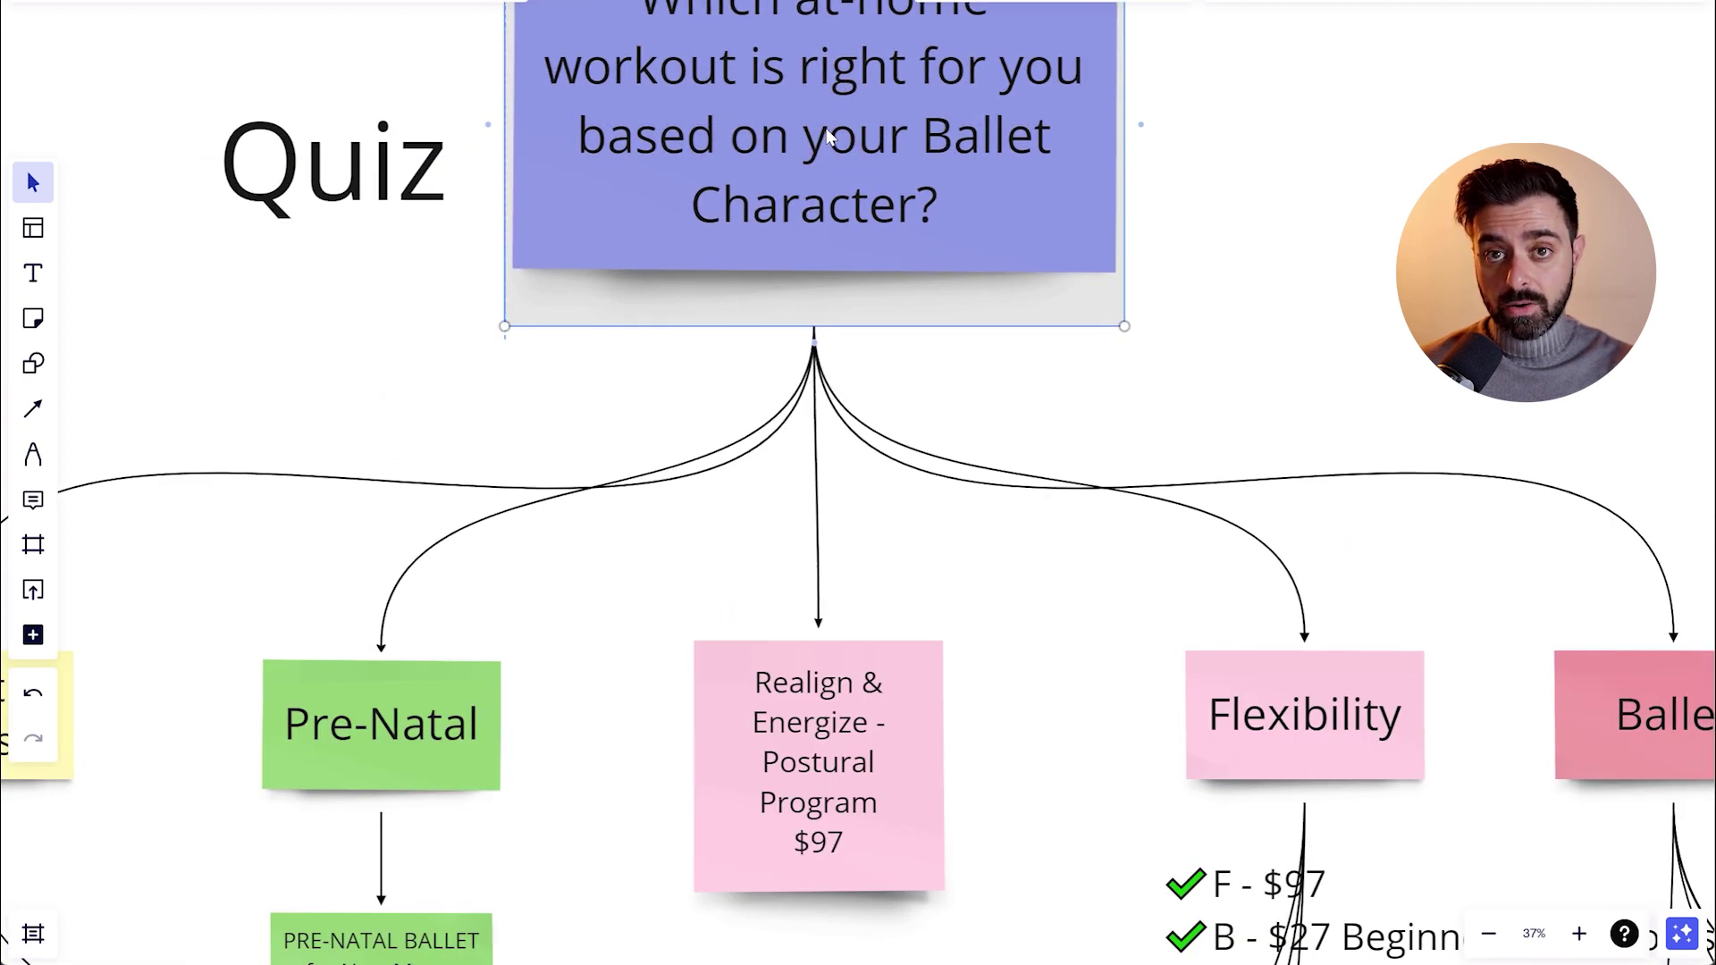
{"action": "left_click", "coordinate": [1350, 238]}
{"action": "scroll", "coordinate": [1349, 237], "scroll_direction": "down", "scroll_amount": 3}
{"action": "scroll", "coordinate": [1233, 139], "scroll_direction": "down", "scroll_amount": 2}
{"action": "scroll", "coordinate": [1249, 152], "scroll_direction": "up", "scroll_amount": 2}
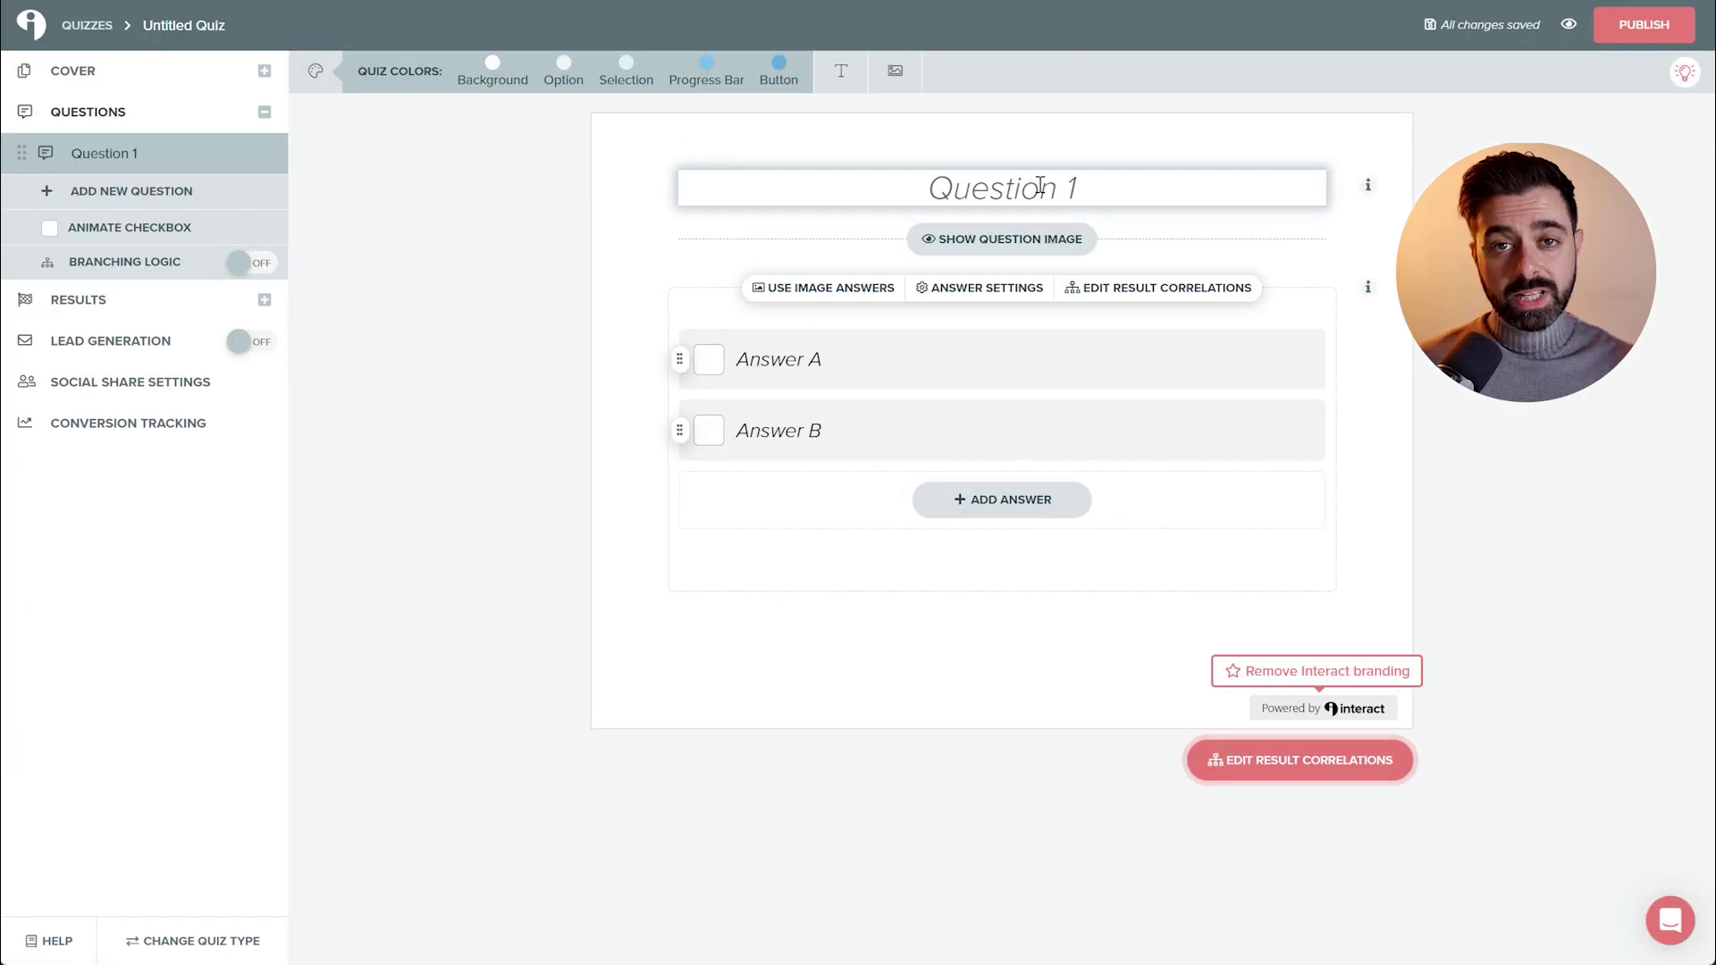
{"action": "left_click", "coordinate": [1052, 189]}
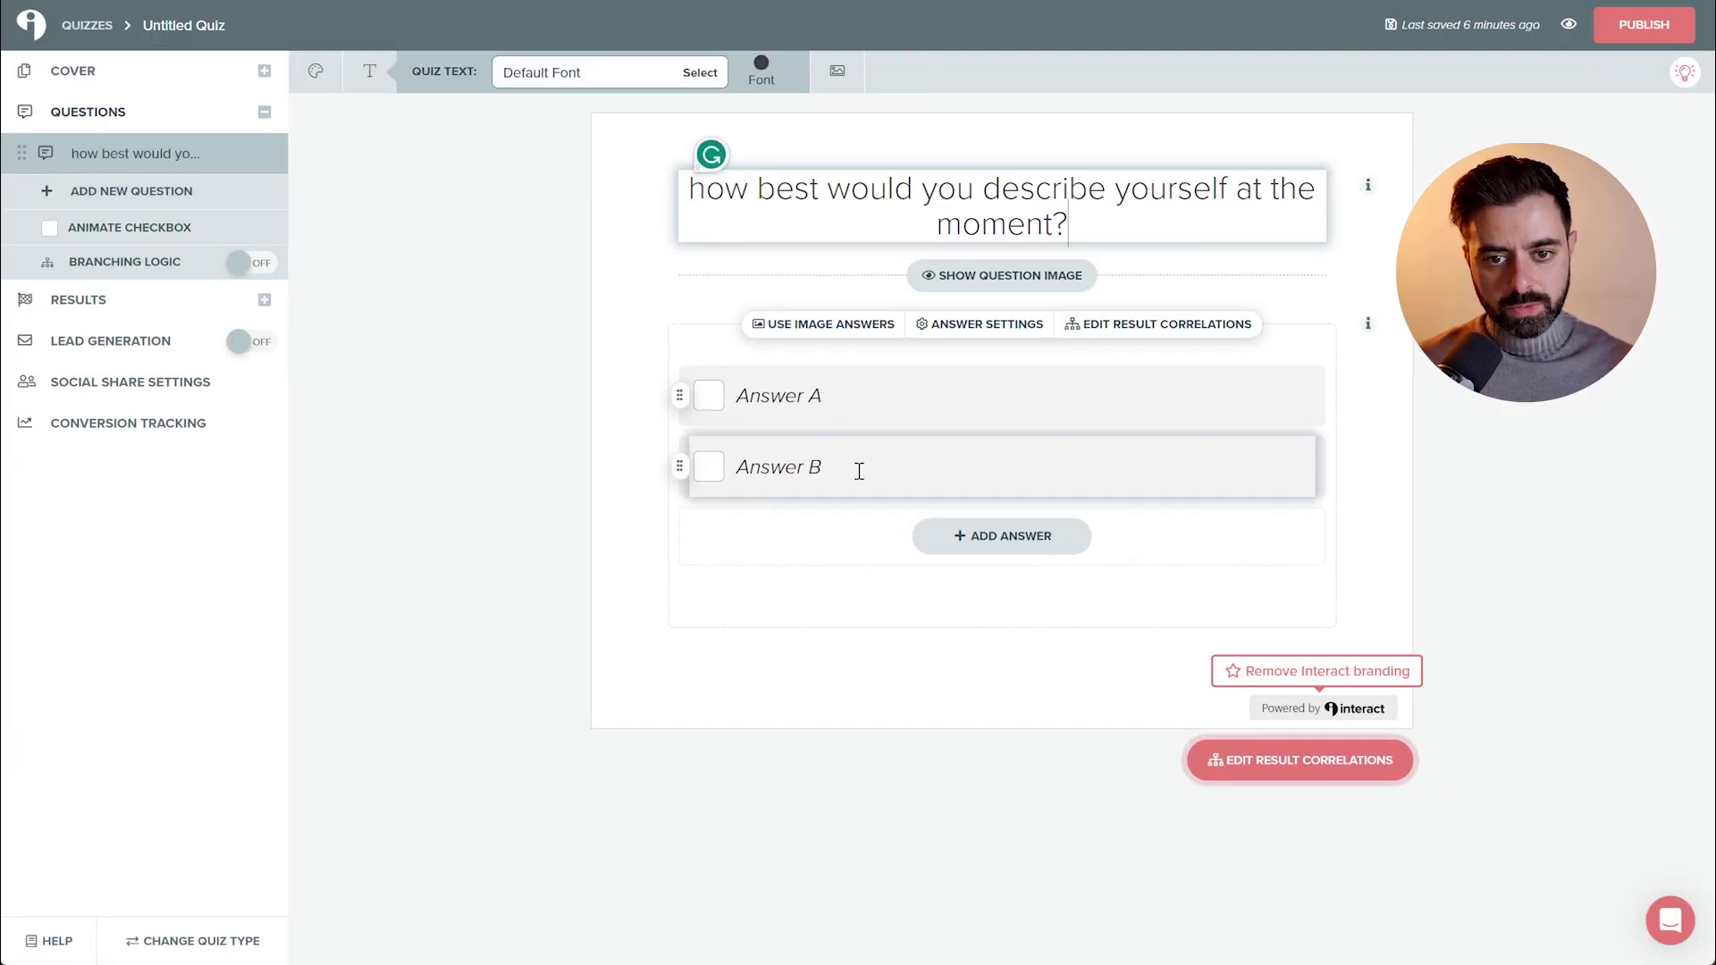
Add Answers C and D to the first question and switch on Branching Logic.
{"action": "left_click", "coordinate": [980, 532]}
{"action": "left_click", "coordinate": [787, 547]}
{"action": "left_click", "coordinate": [983, 607]}
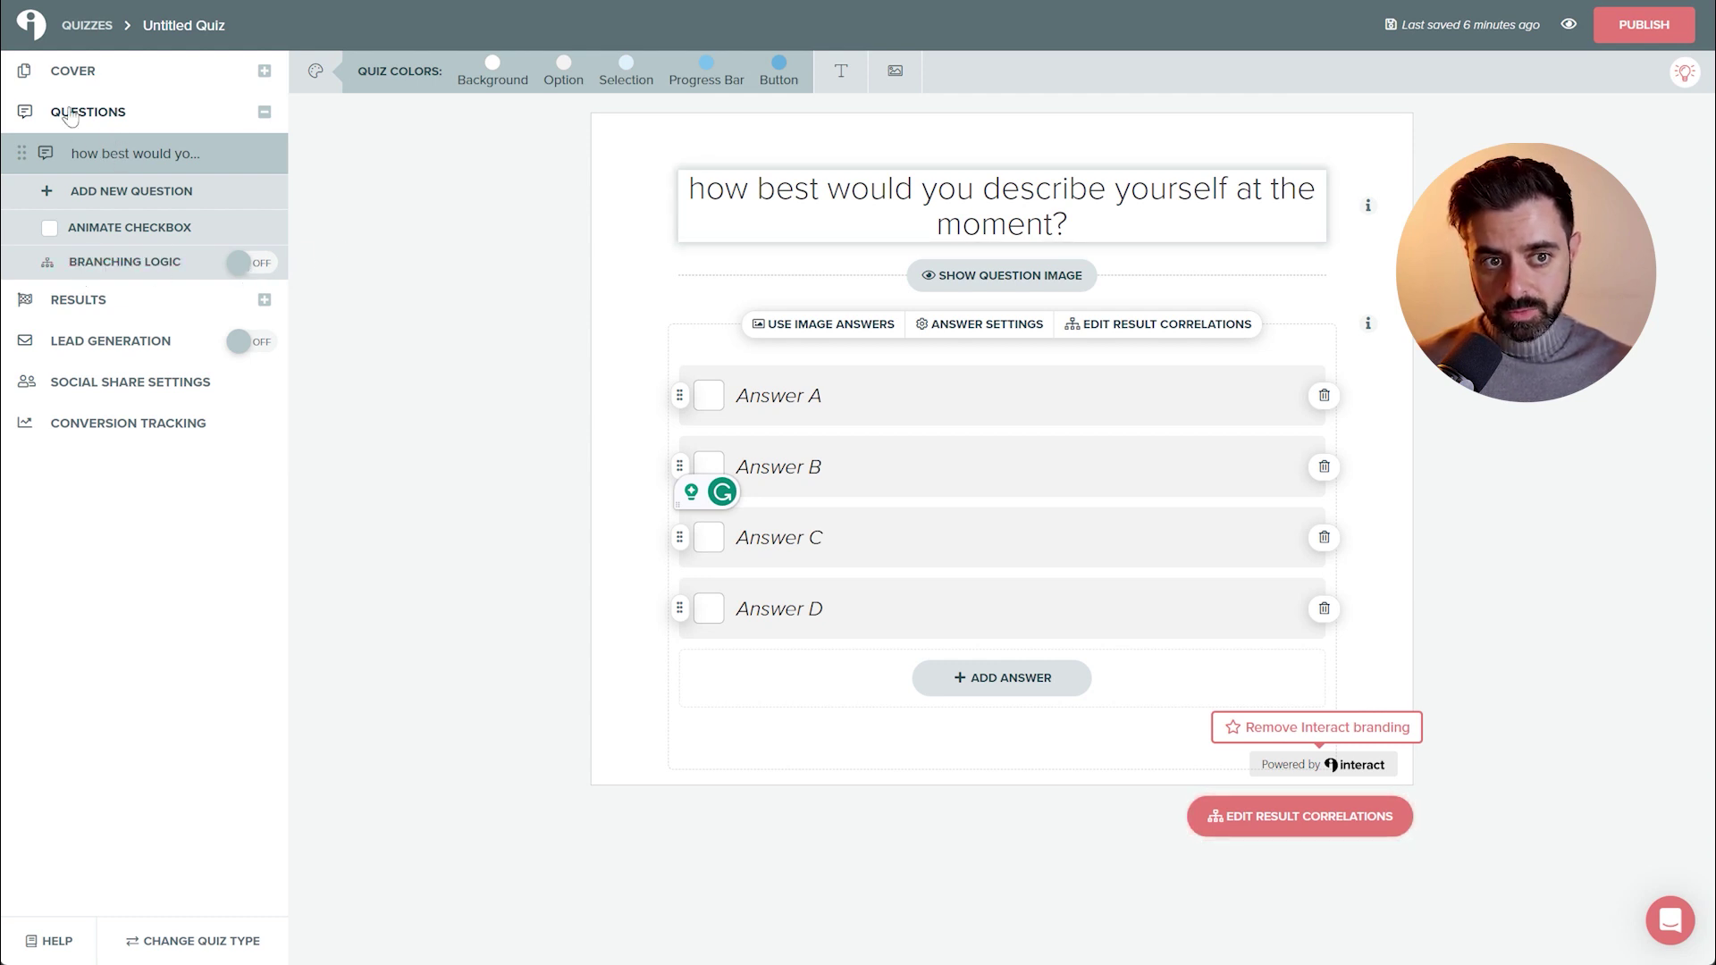
{"action": "left_click", "coordinate": [241, 263]}
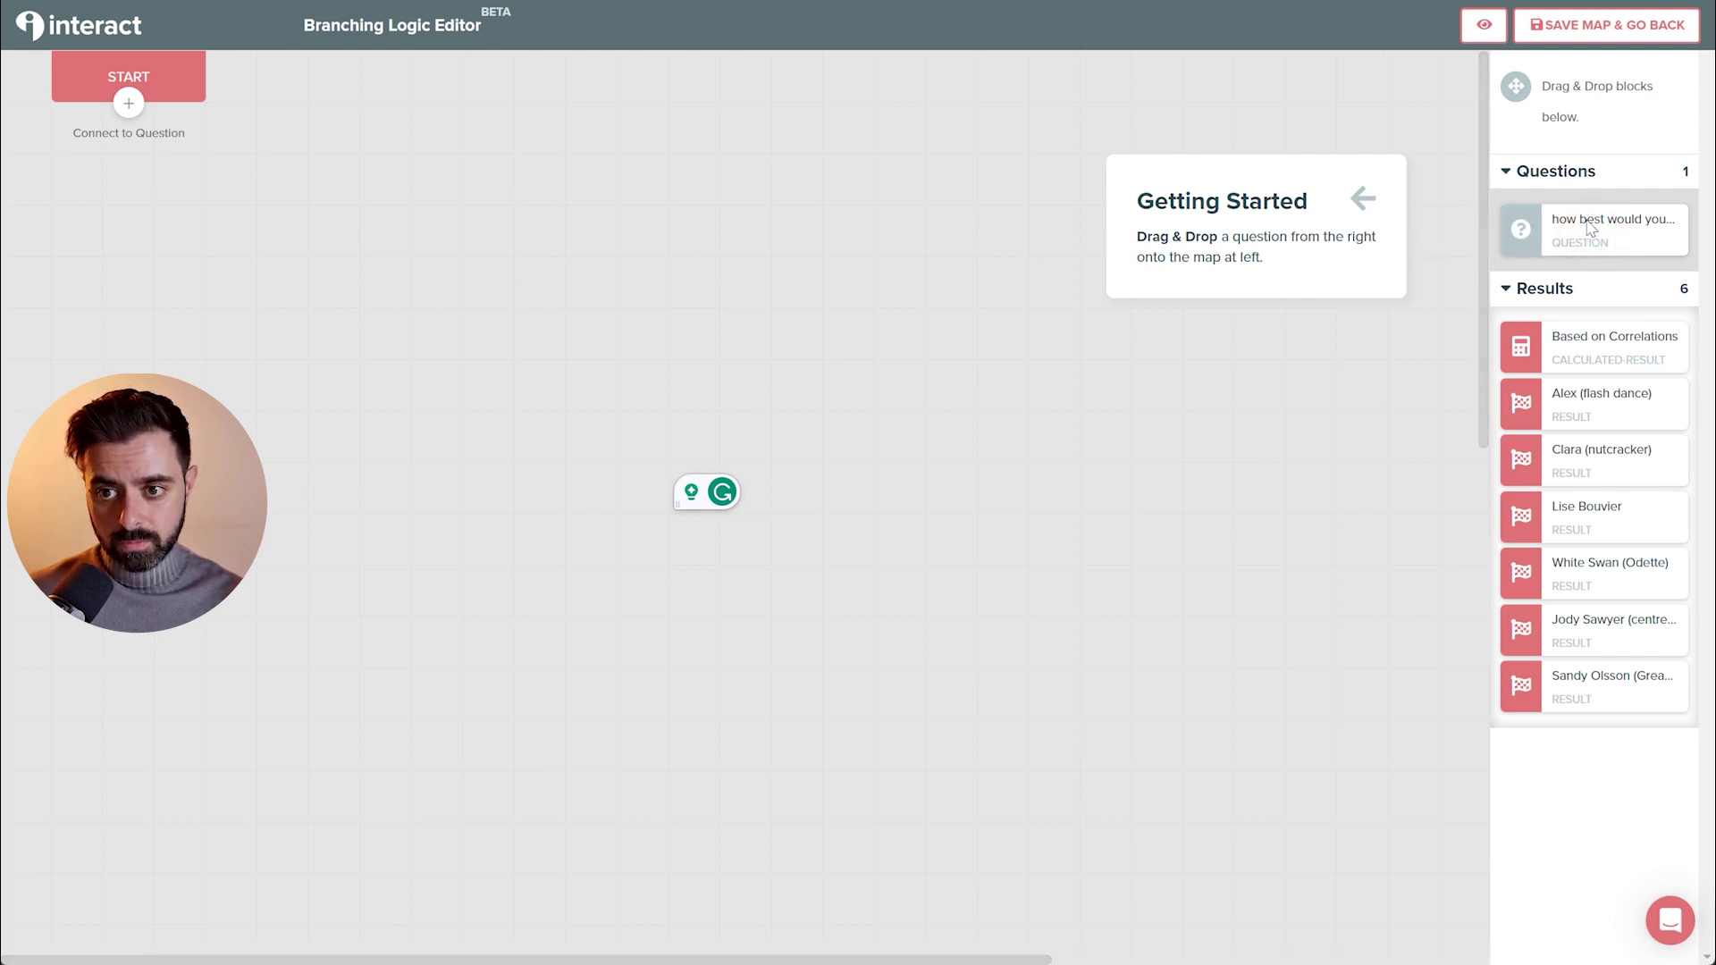
Place the first question on the branching map and connect the Start node to it.
{"action": "left_click_drag", "start_coordinate": [1532, 225], "coordinate": [427, 293]}
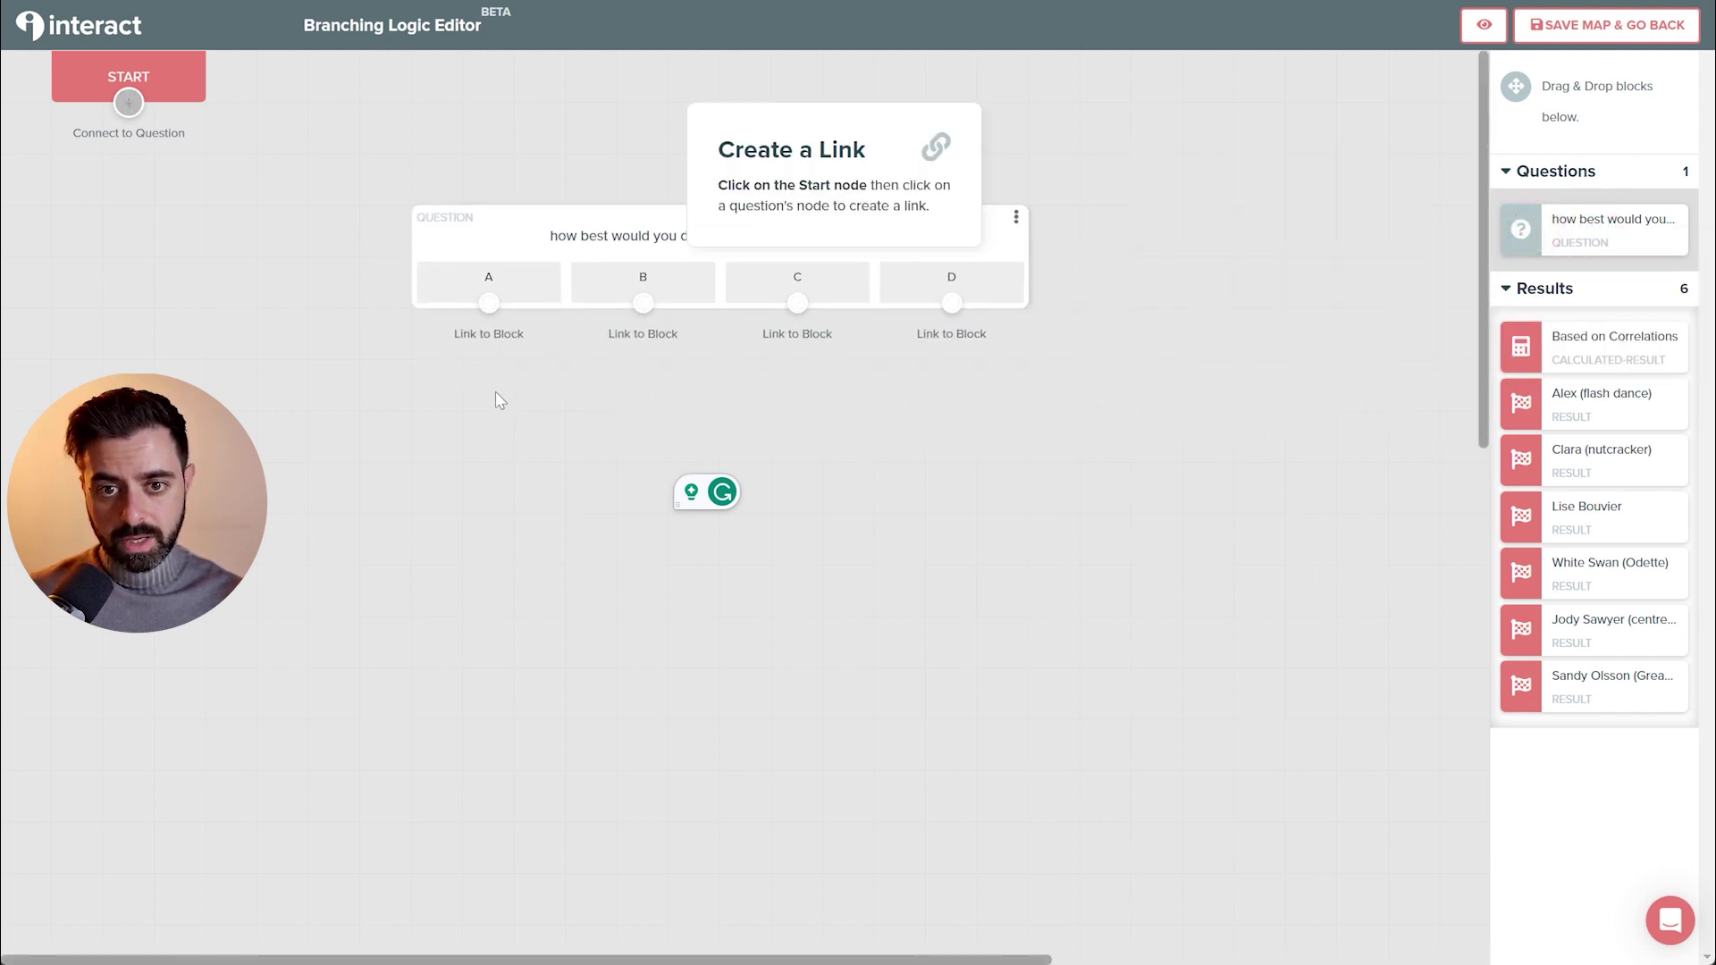
{"action": "left_click", "coordinate": [1084, 180]}
{"action": "left_click", "coordinate": [882, 200]}
{"action": "left_click_drag", "start_coordinate": [617, 242], "coordinate": [564, 363]}
{"action": "left_click", "coordinate": [126, 105]}
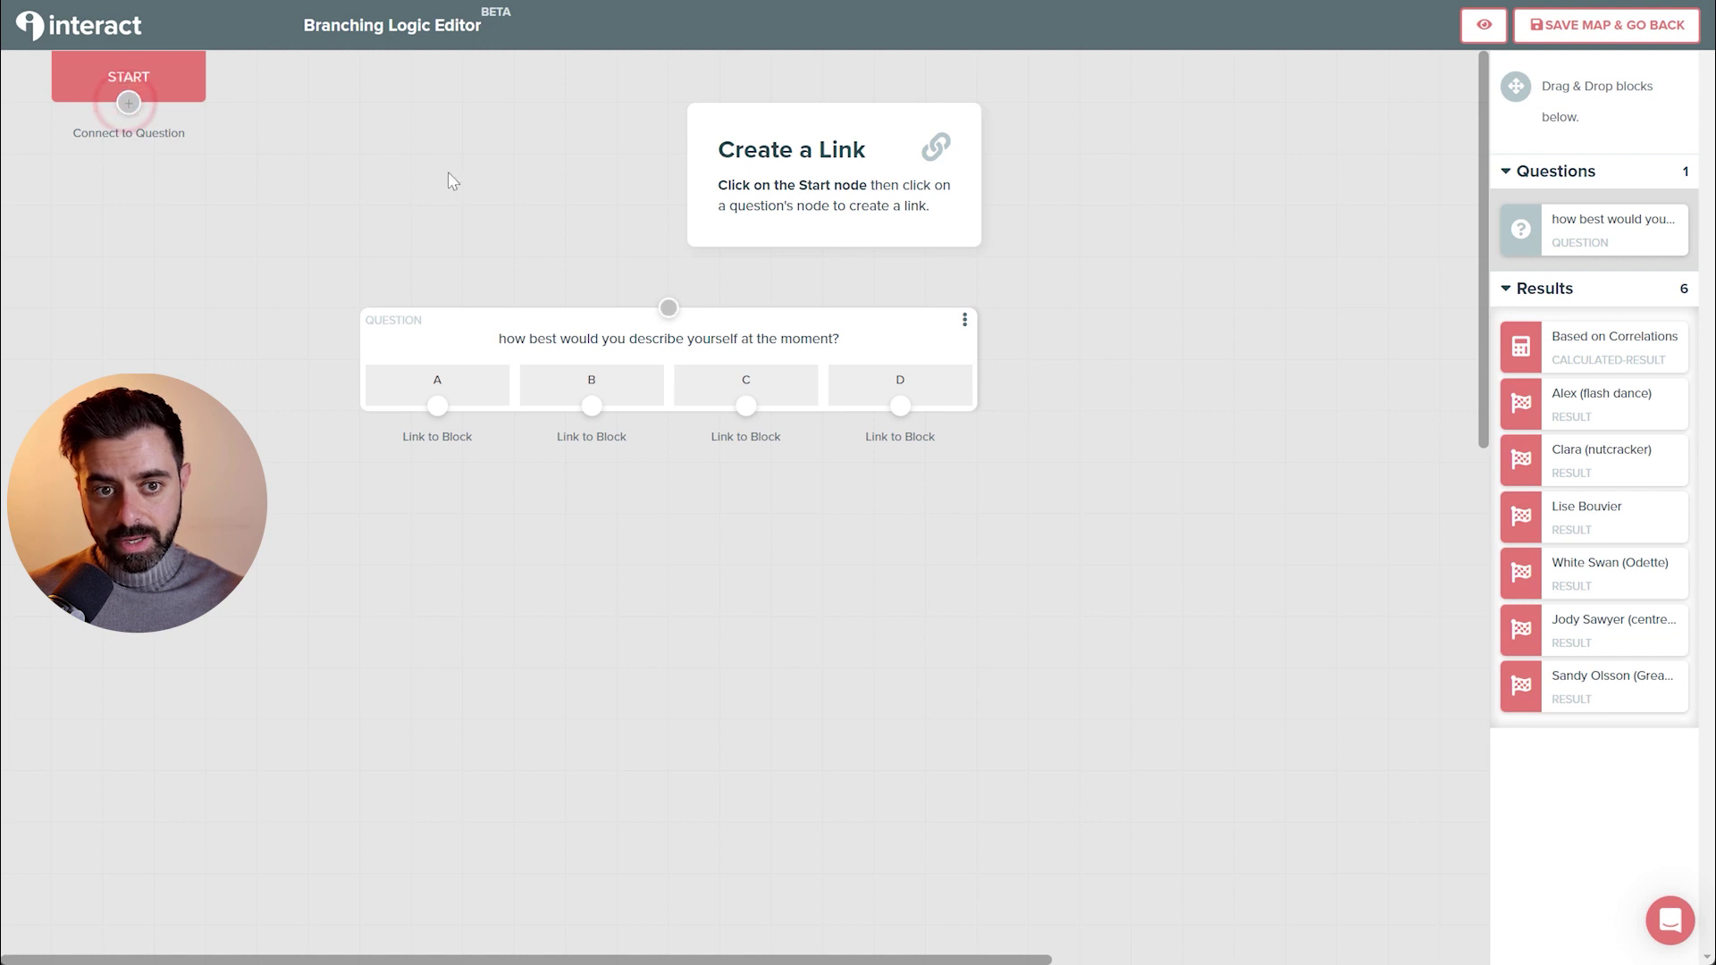
{"action": "left_click", "coordinate": [127, 104]}
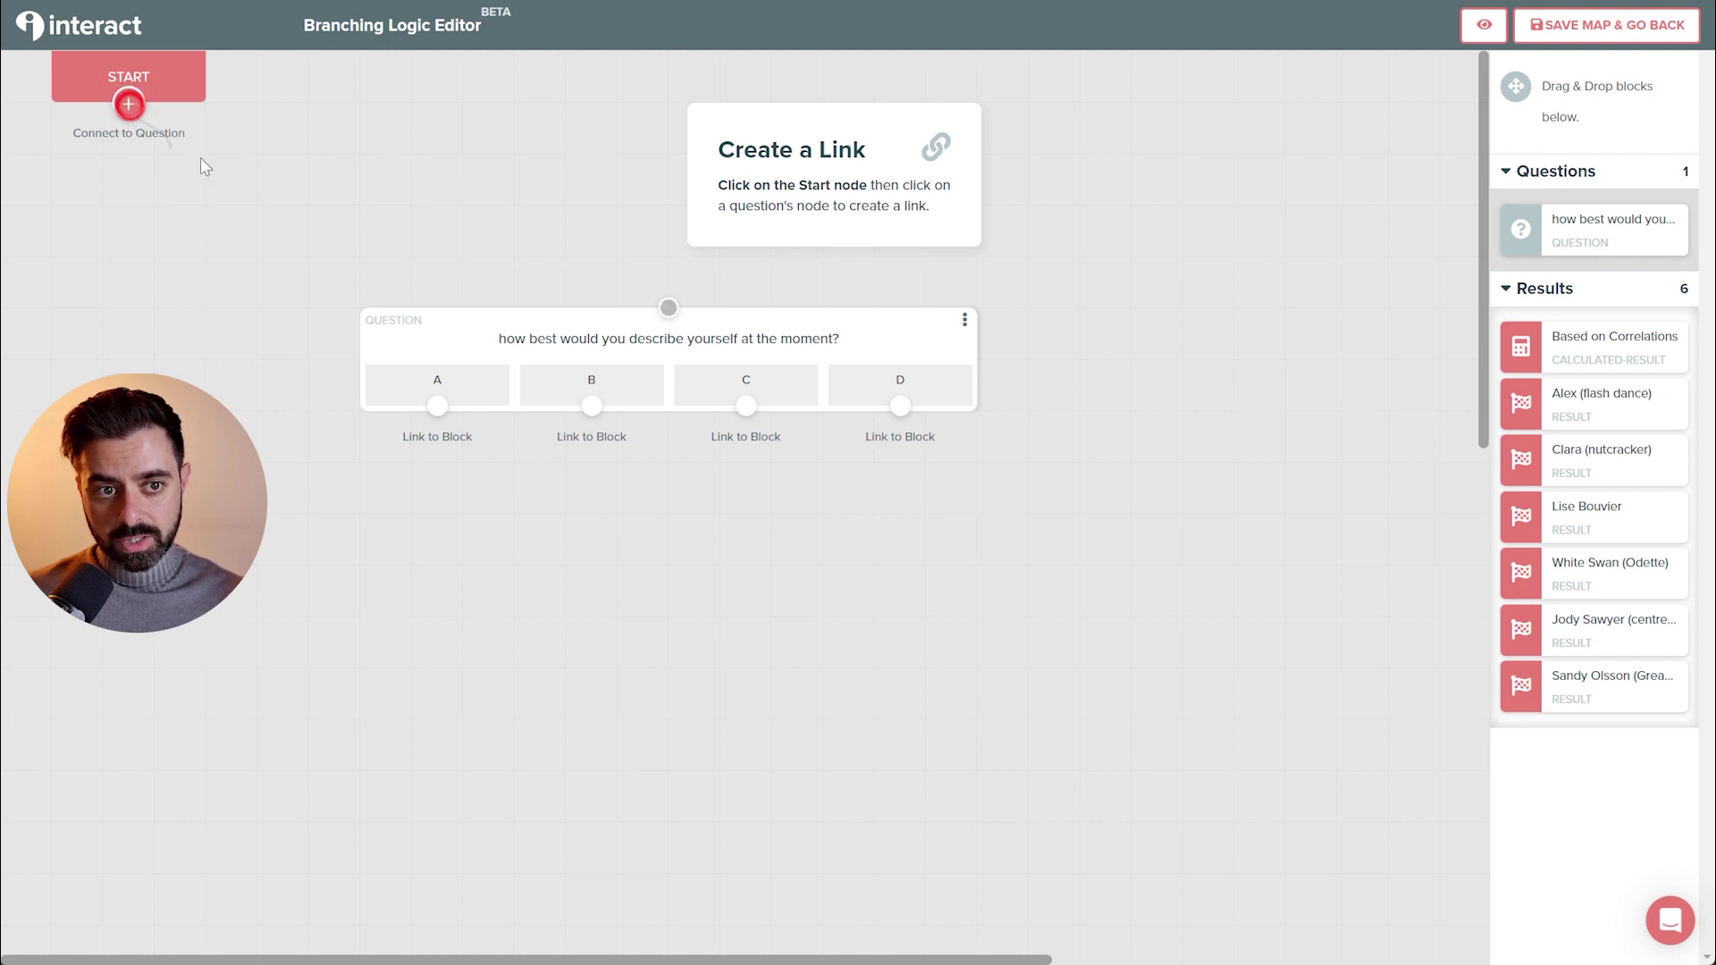
{"action": "left_click", "coordinate": [670, 307]}
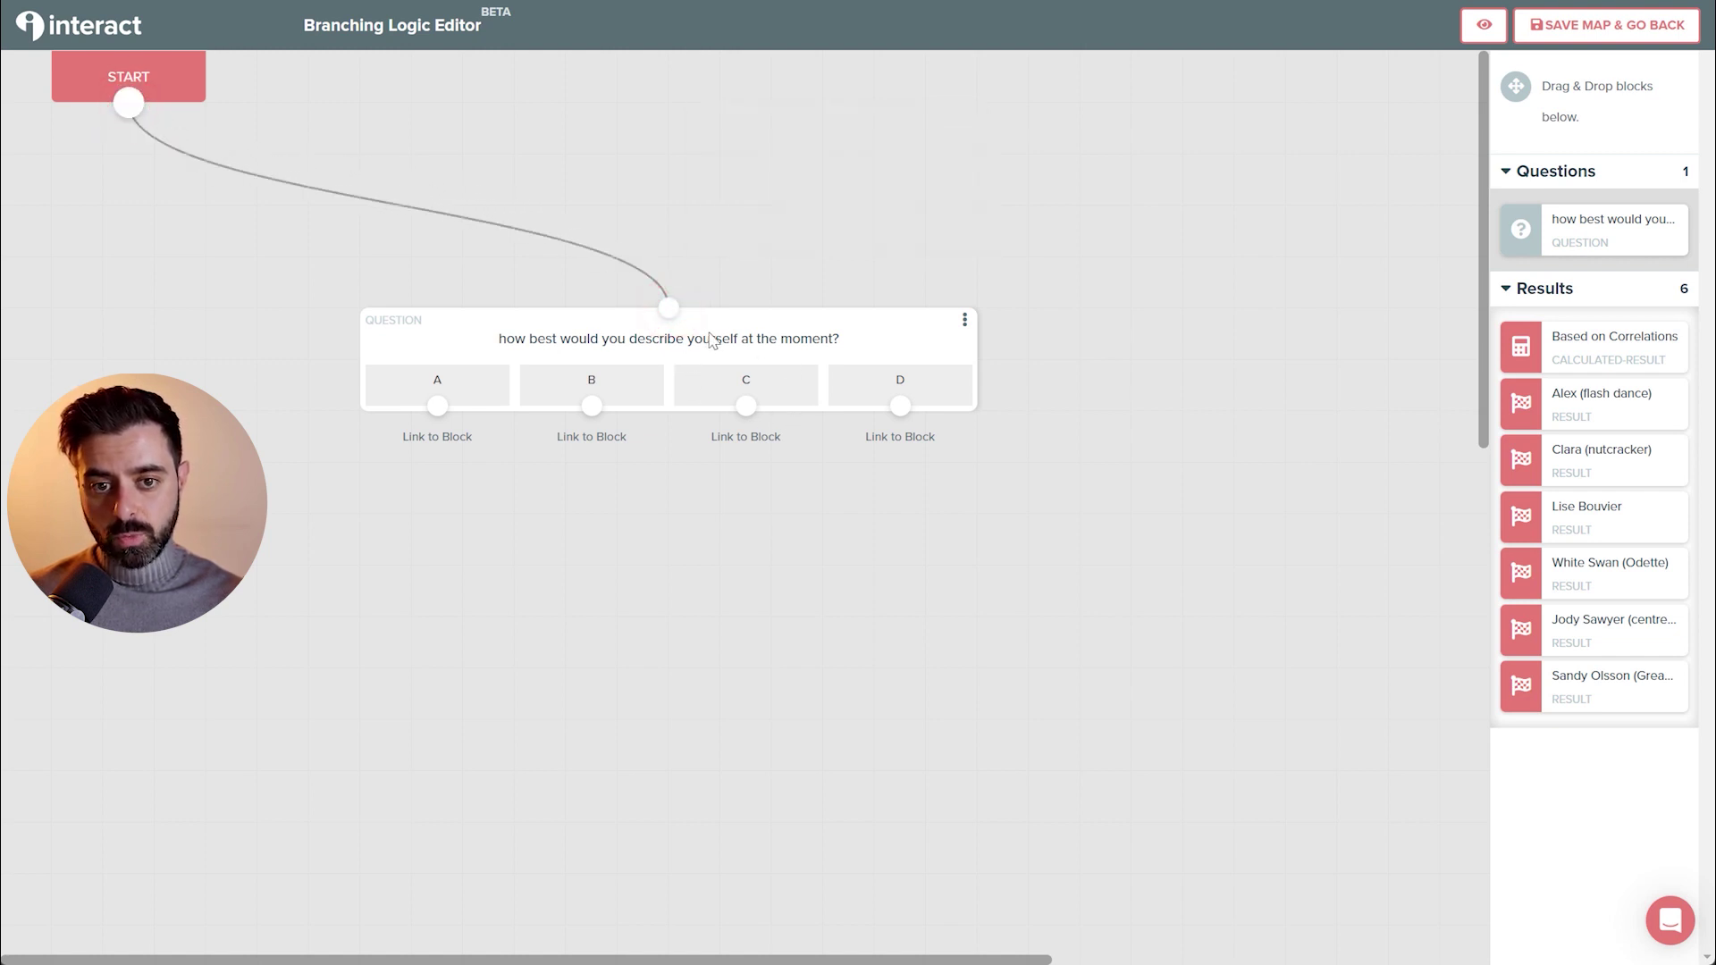
{"action": "left_click_drag", "start_coordinate": [720, 326], "coordinate": [910, 238]}
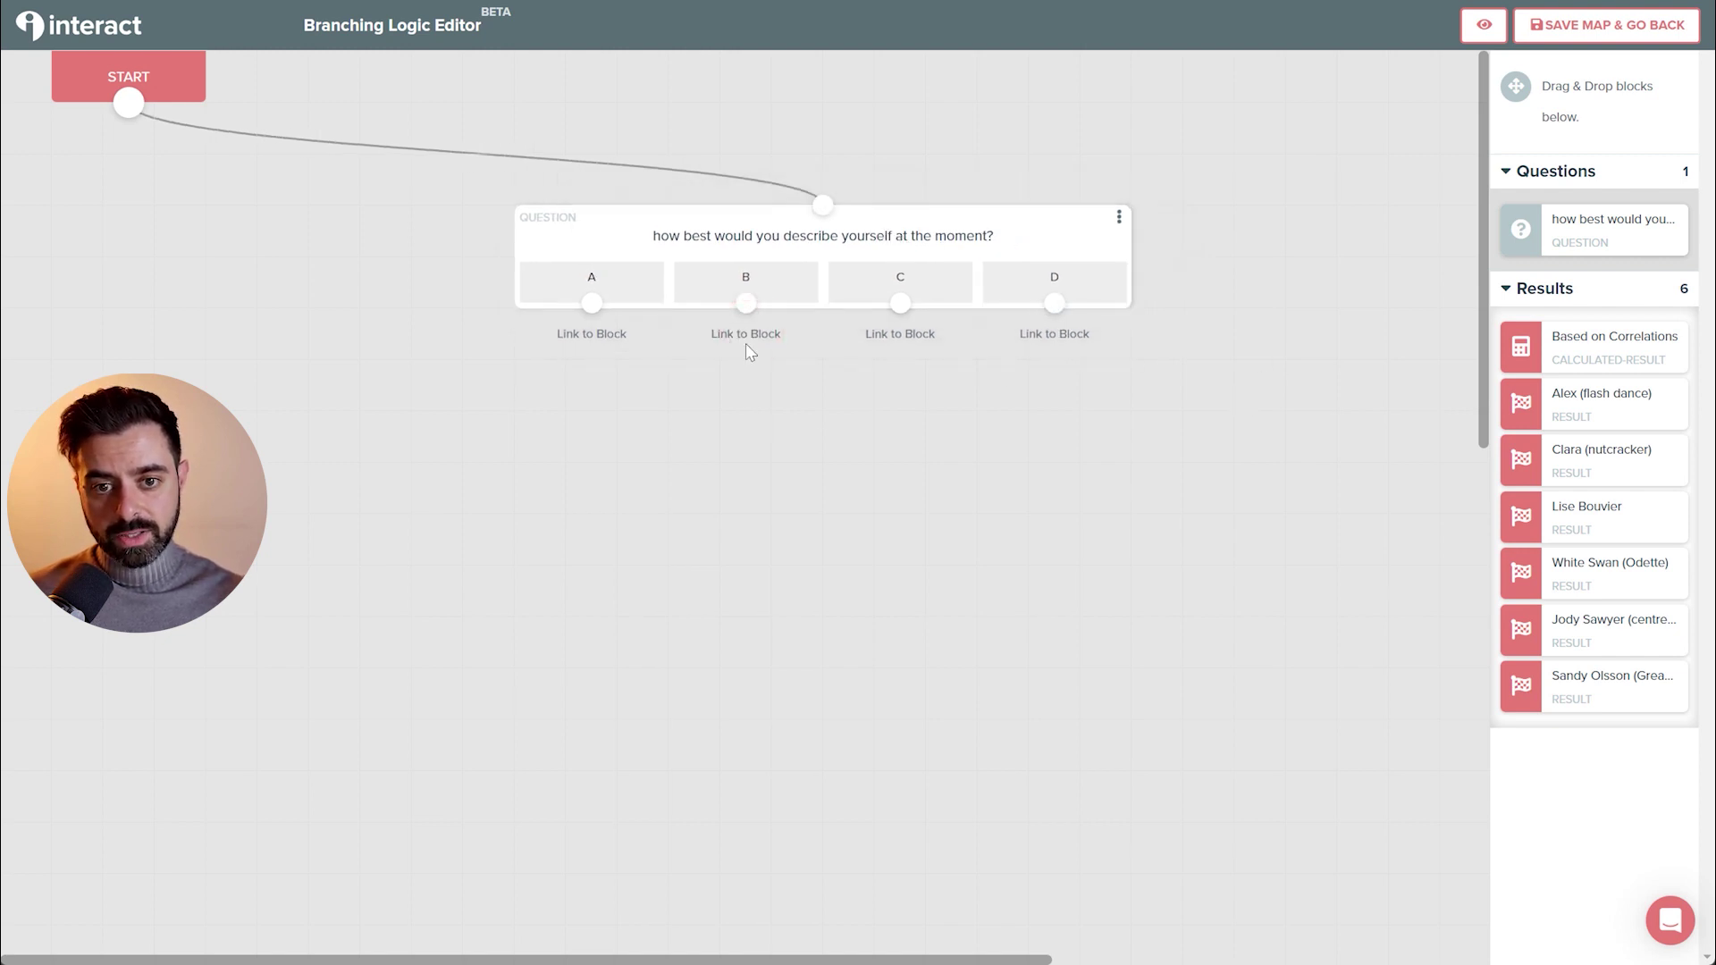
{"action": "left_click_drag", "start_coordinate": [841, 238], "coordinate": [995, 238]}
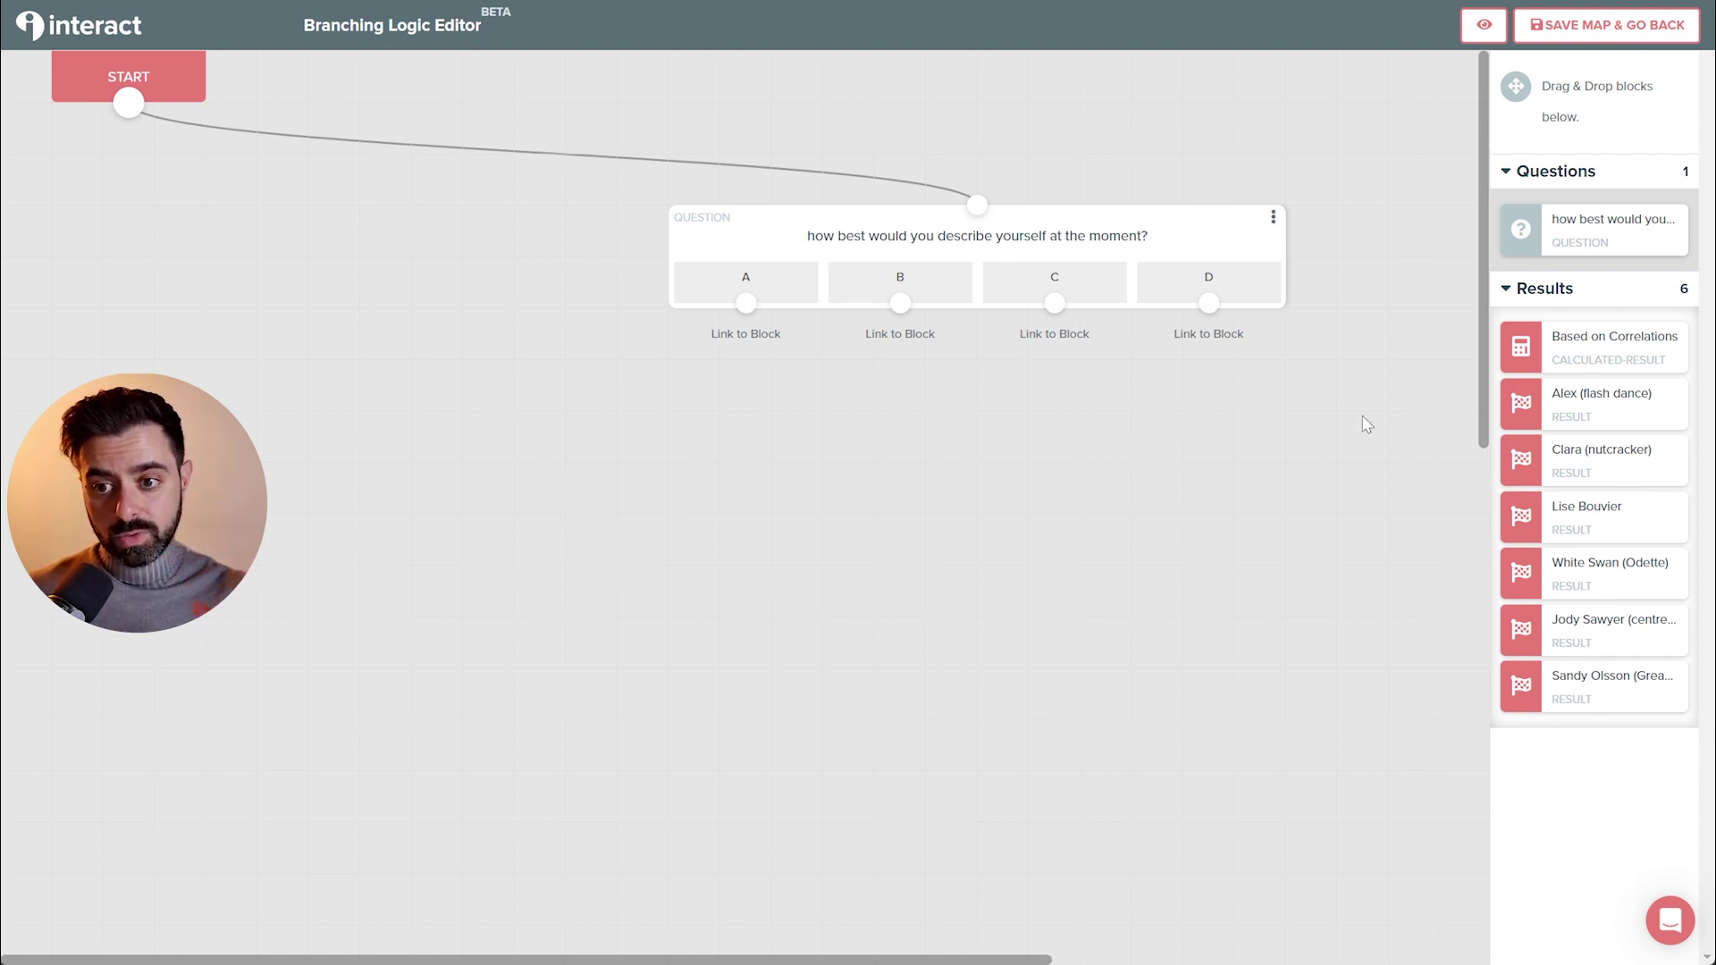
Place the Alex, Clara, Lise Bouvier and White Swan (Odette) results along the map's bottom.
{"action": "left_click_drag", "start_coordinate": [1554, 409], "coordinate": [358, 697]}
{"action": "left_click_drag", "start_coordinate": [1530, 462], "coordinate": [818, 799]}
{"action": "left_click_drag", "start_coordinate": [379, 709], "coordinate": [327, 811]}
{"action": "left_click_drag", "start_coordinate": [1570, 501], "coordinate": [1153, 800]}
{"action": "left_click_drag", "start_coordinate": [894, 808], "coordinate": [739, 808]}
{"action": "left_click_drag", "start_coordinate": [1028, 815], "coordinate": [970, 820]}
{"action": "left_click_drag", "start_coordinate": [1109, 812], "coordinate": [1010, 812]}
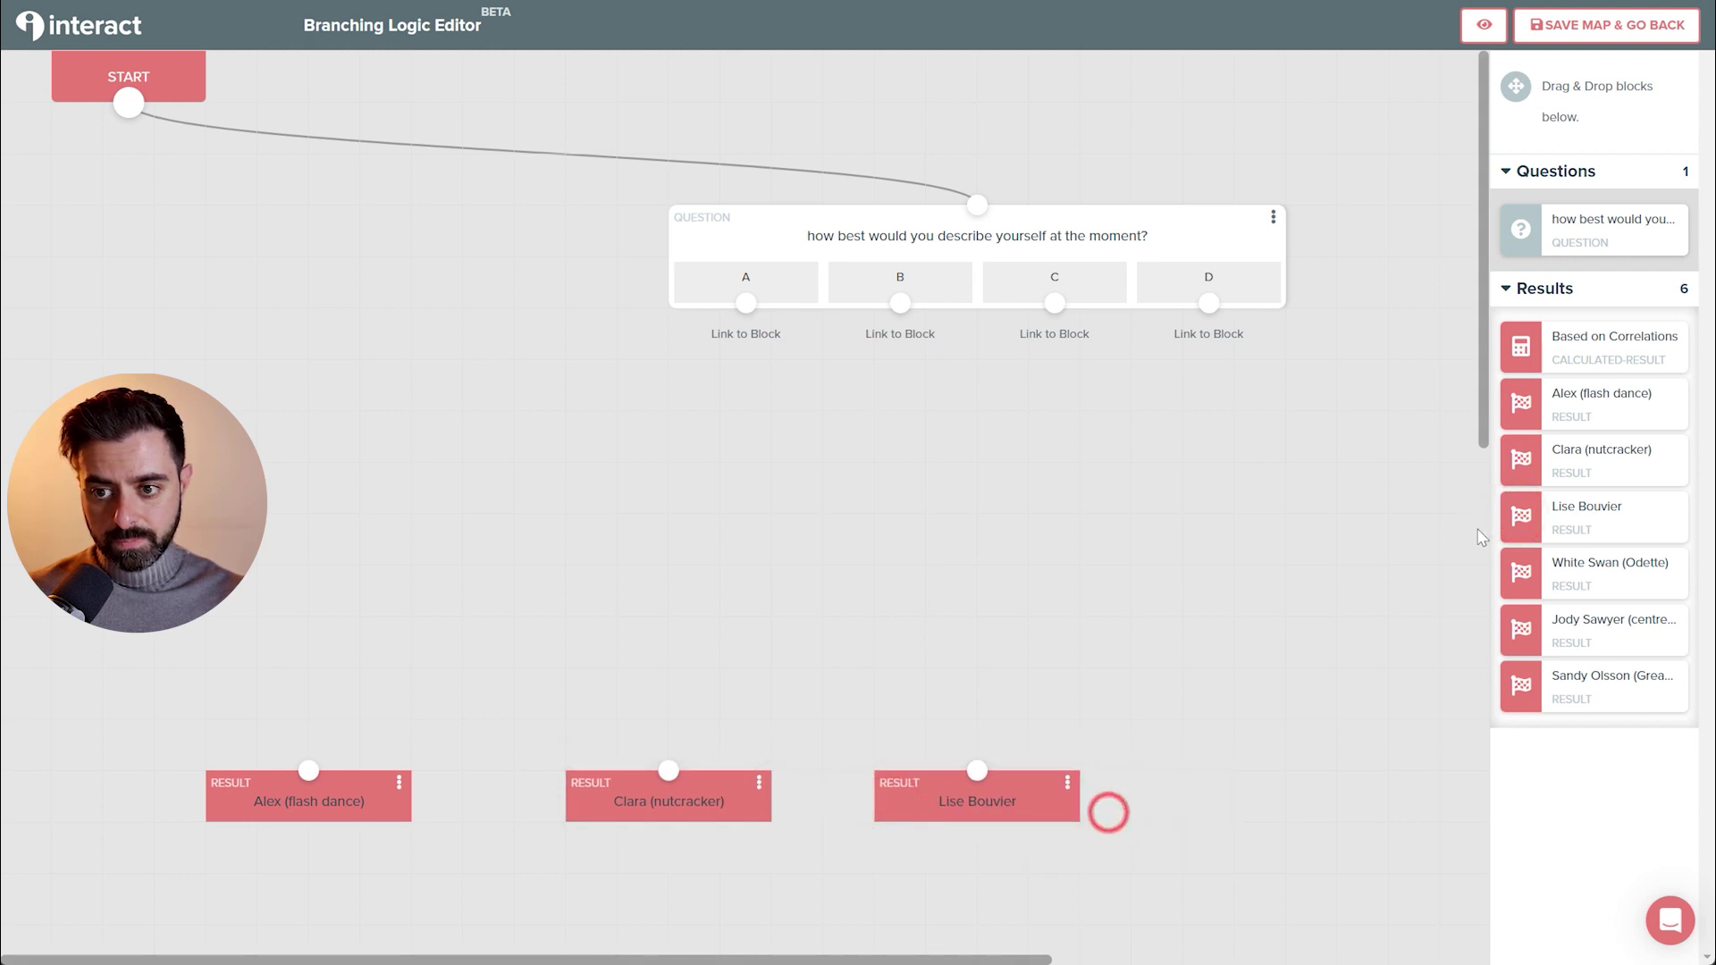
{"action": "left_click_drag", "start_coordinate": [1526, 572], "coordinate": [1202, 793]}
{"action": "right_click", "coordinate": [988, 663]}
{"action": "left_click", "coordinate": [1477, 545]}
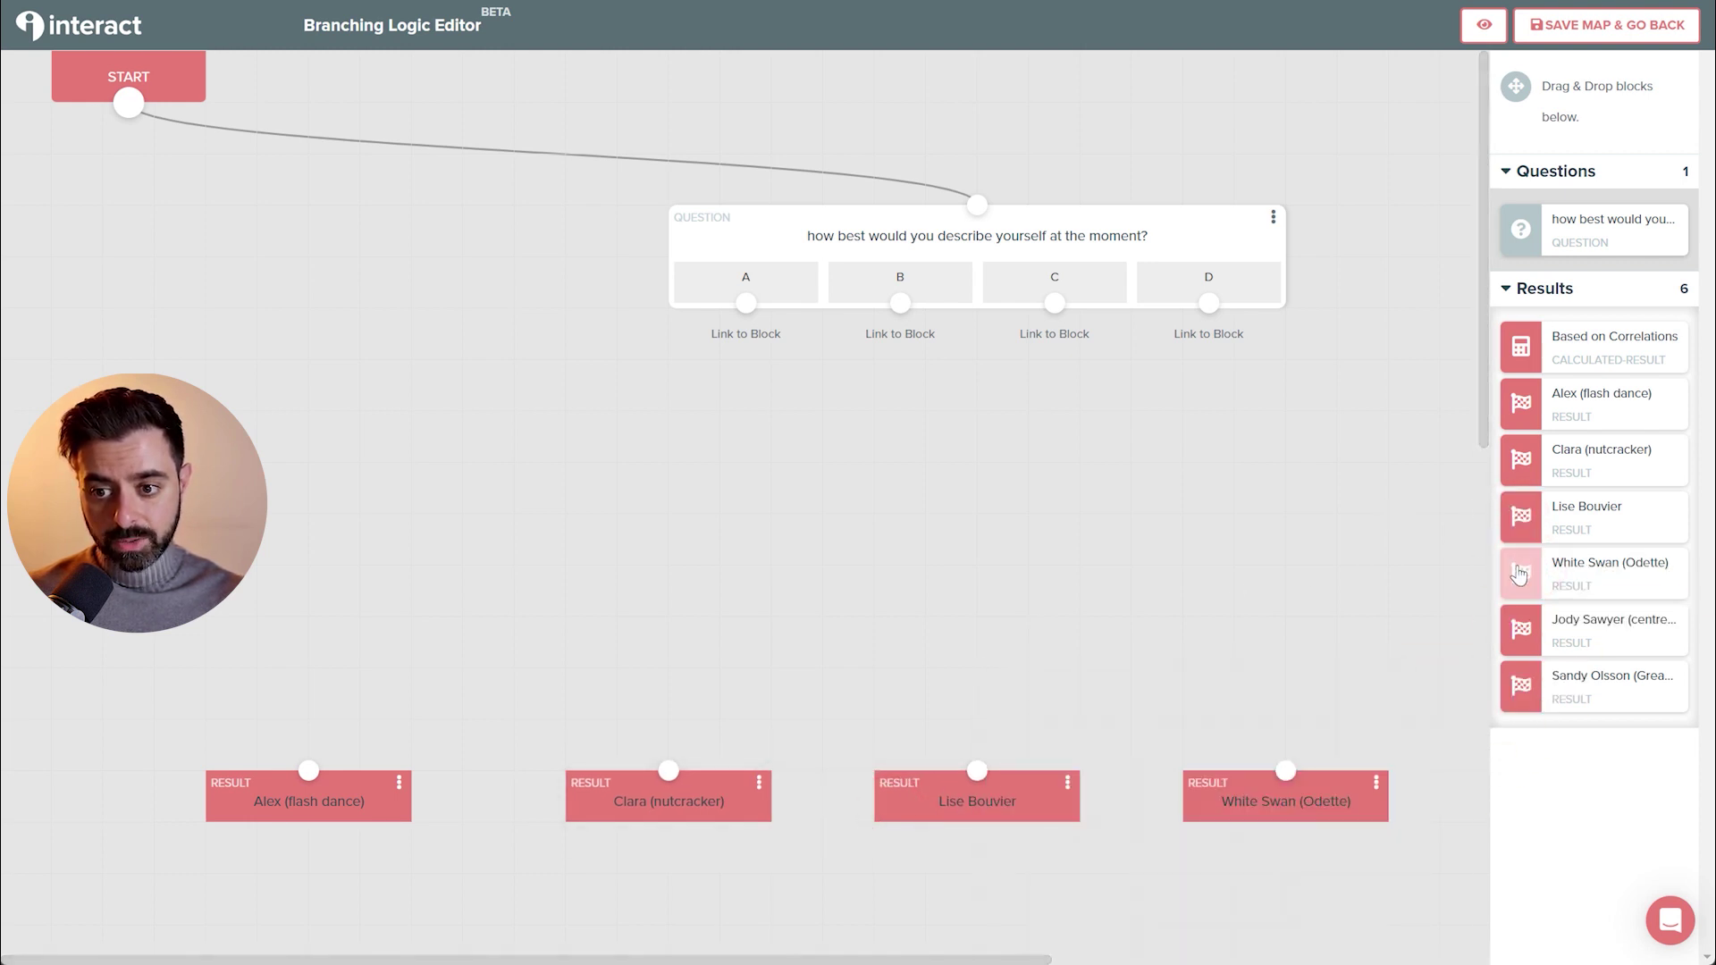
{"action": "left_click_drag", "start_coordinate": [1520, 572], "coordinate": [1100, 590]}
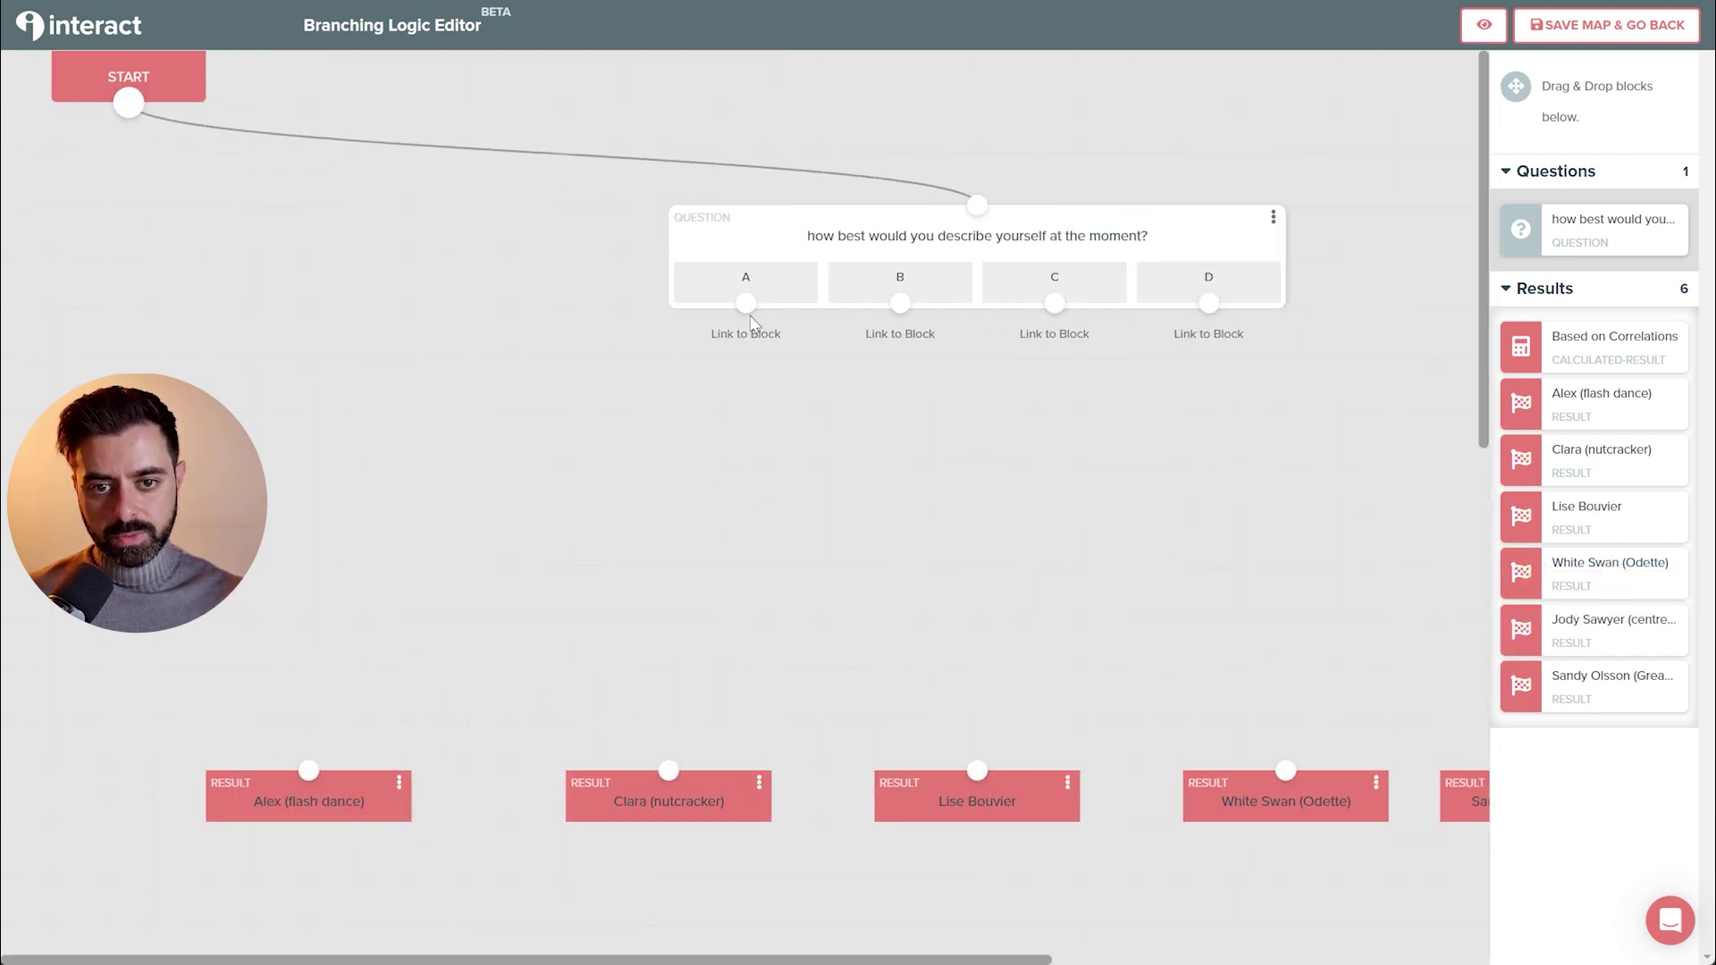
Link answers A–D to Alex, Clara, Lise Bouvier and White Swan (Odette) respectively.
{"action": "left_click_drag", "start_coordinate": [748, 303], "coordinate": [308, 771]}
{"action": "left_click_drag", "start_coordinate": [900, 306], "coordinate": [669, 771]}
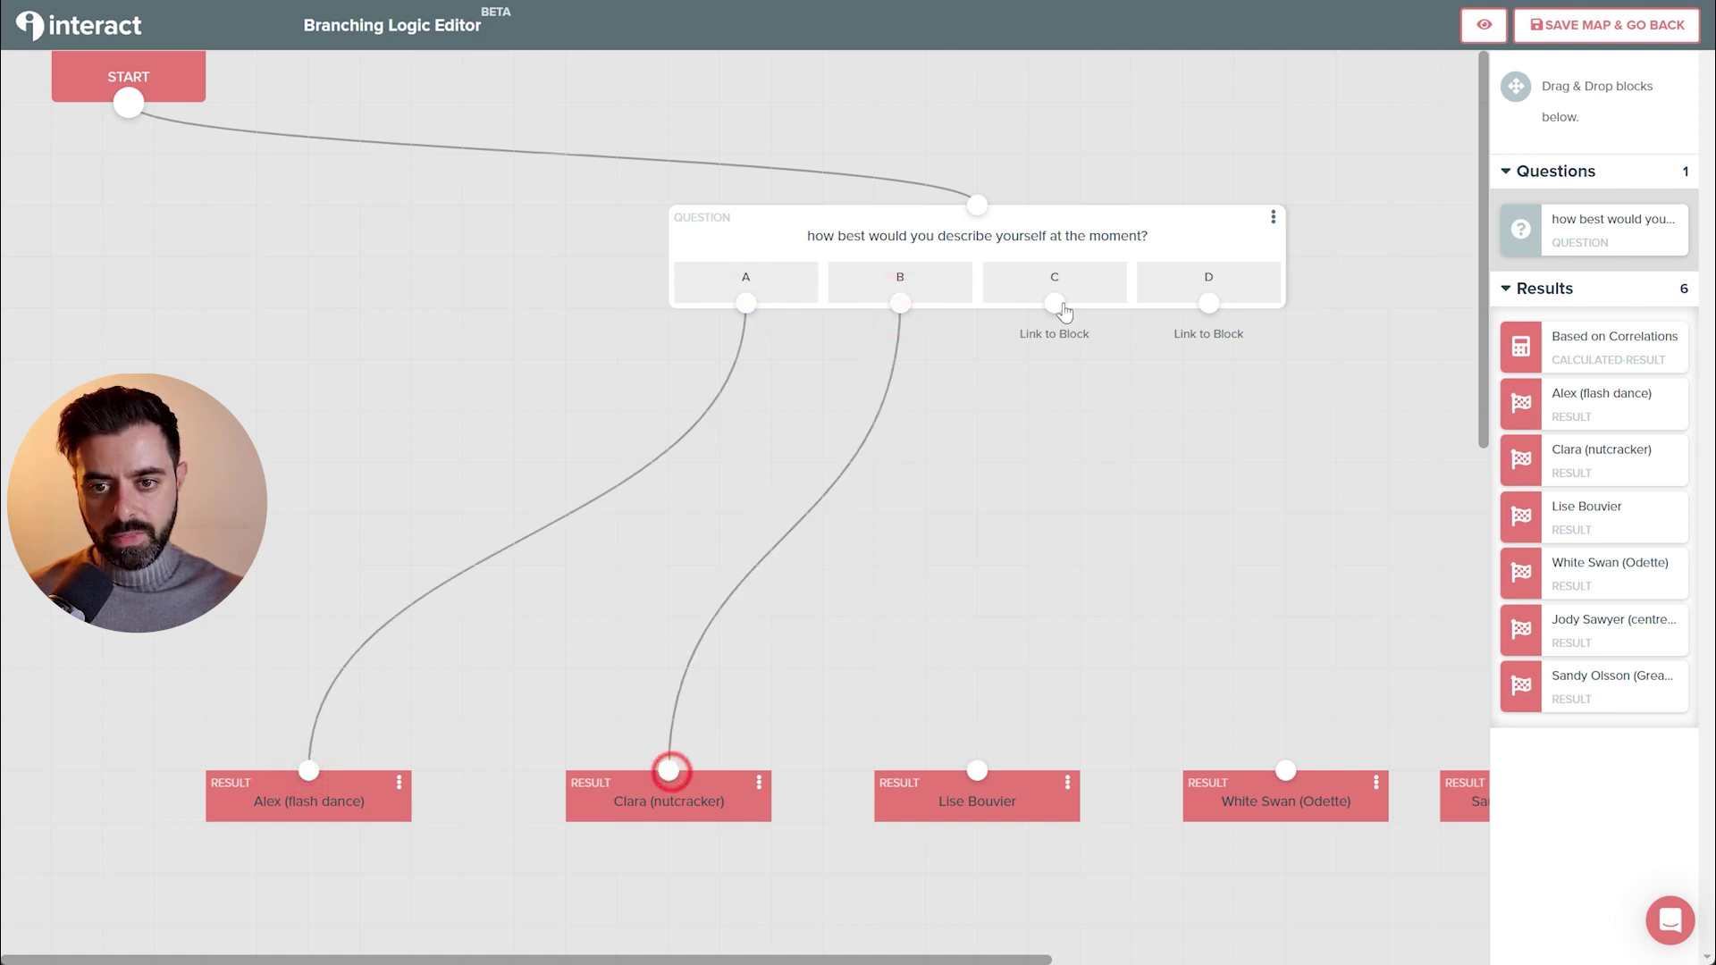
{"action": "left_click_drag", "start_coordinate": [1056, 303], "coordinate": [977, 767]}
{"action": "left_click_drag", "start_coordinate": [1209, 303], "coordinate": [1285, 772]}
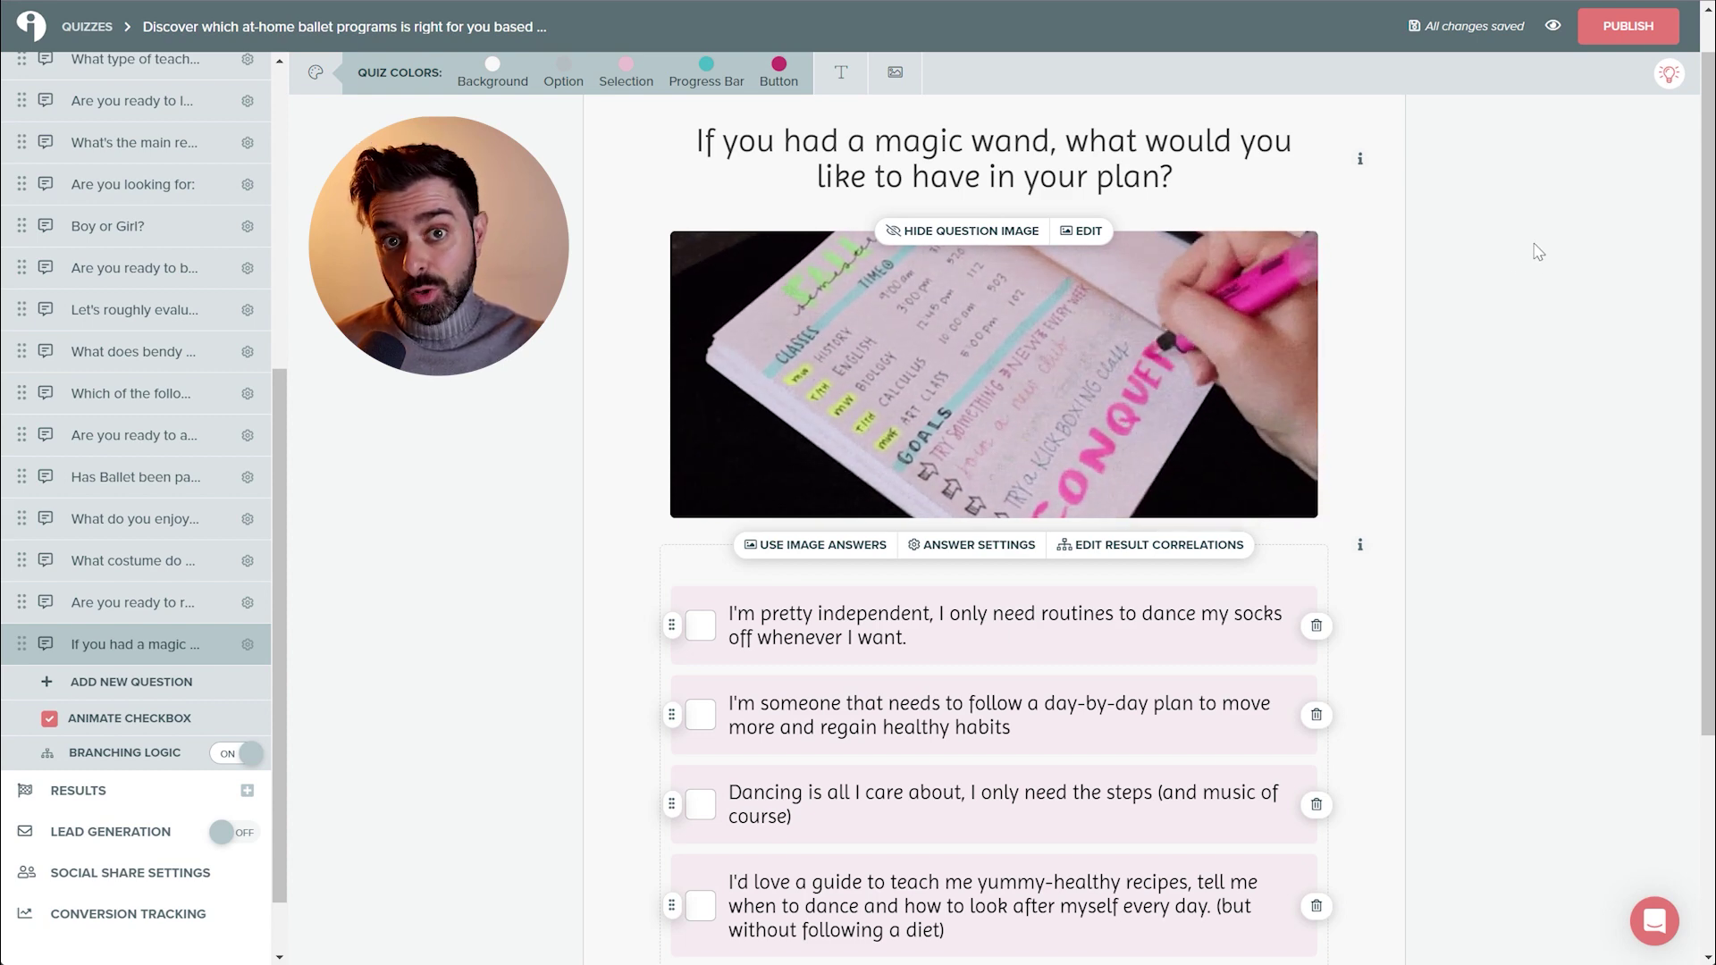
{"action": "scroll", "coordinate": [1538, 252], "scroll_direction": "down", "scroll_amount": 3}
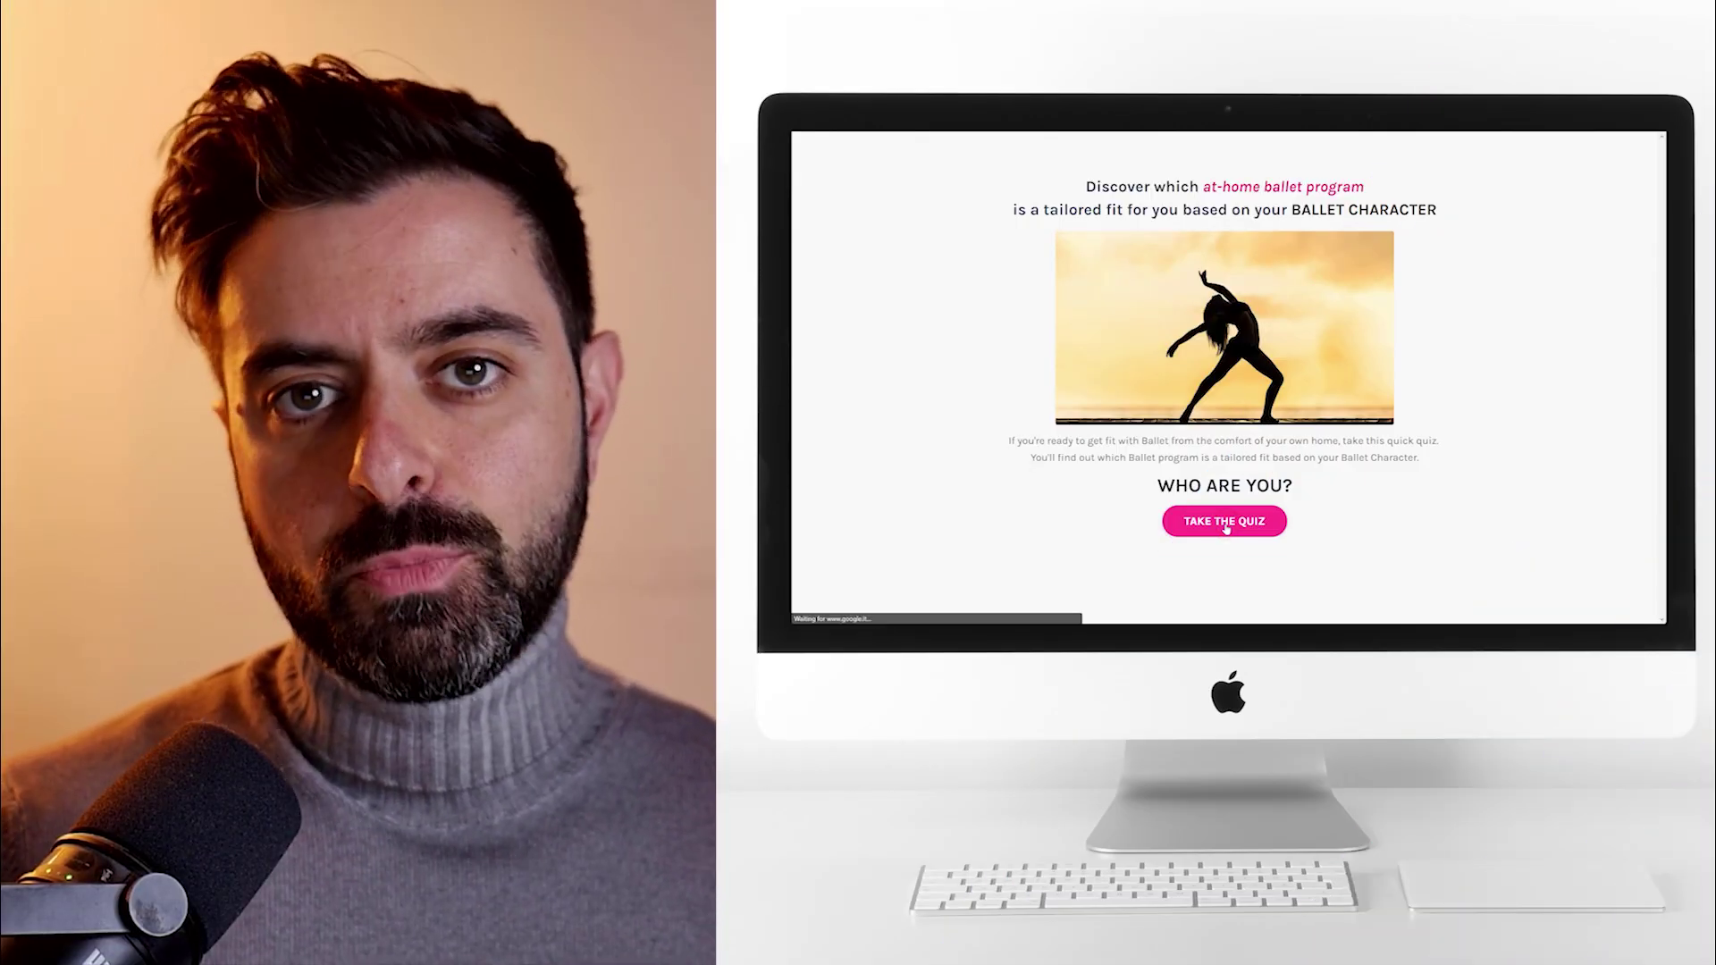
Start the quiz from the Kajabi page and answer through to the strict, challenging teacher choice.
{"action": "left_click", "coordinate": [1226, 527]}
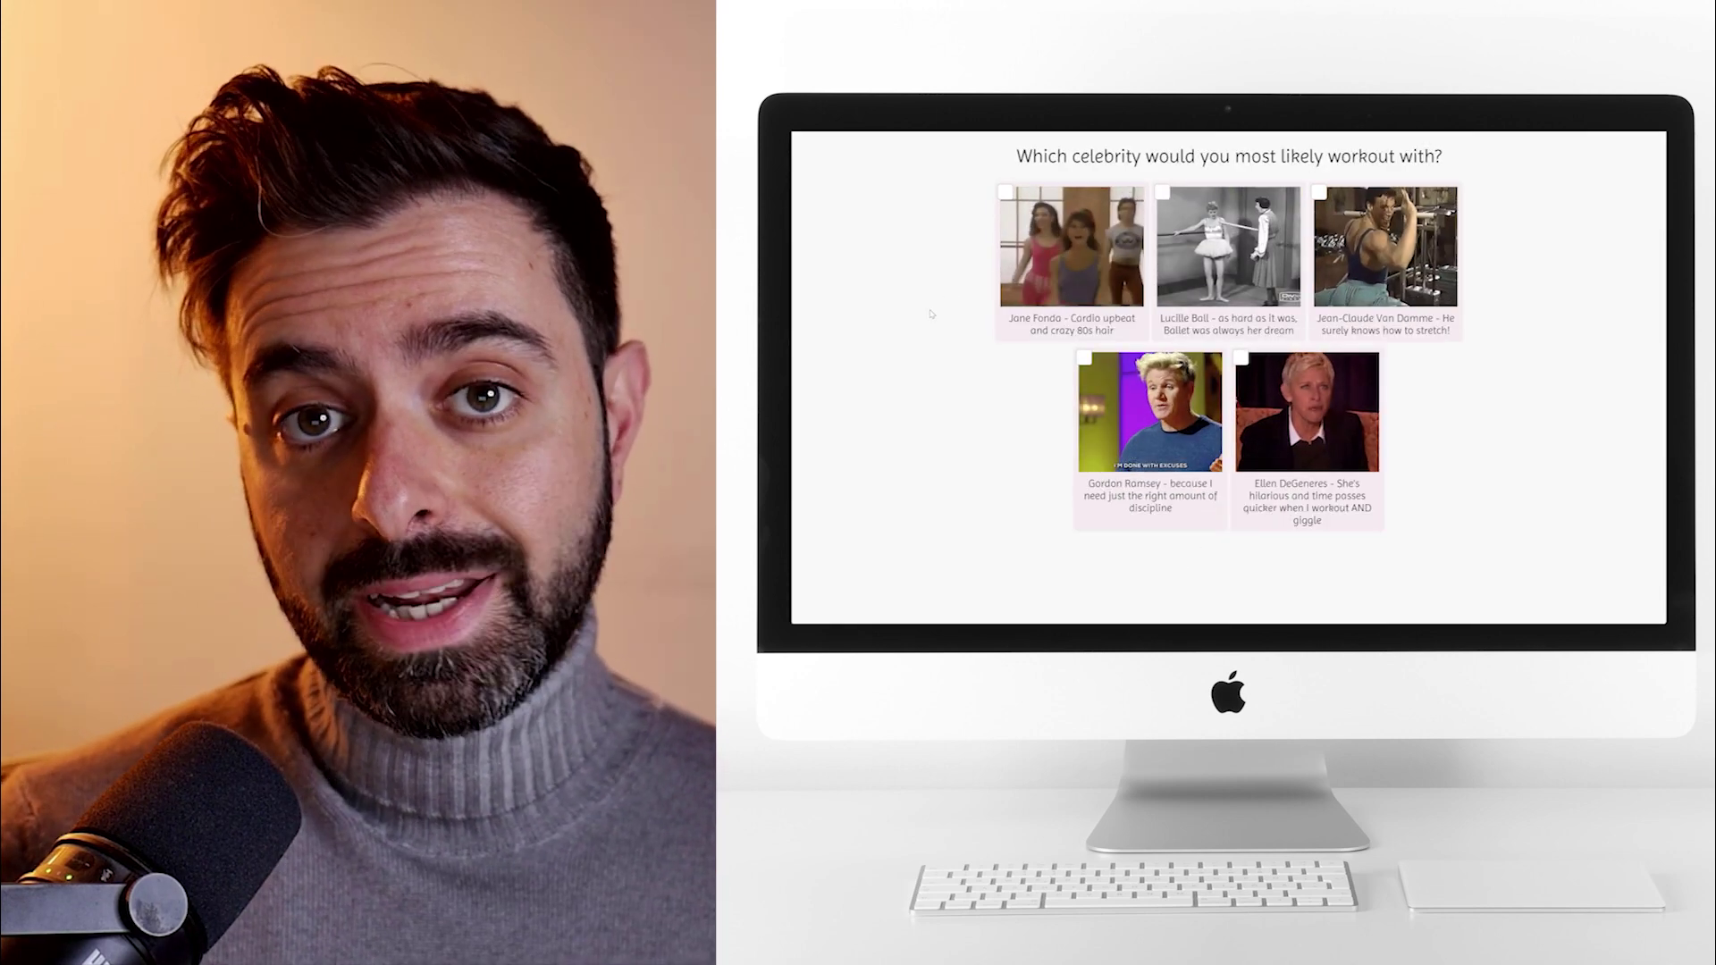
{"action": "left_click", "coordinate": [1229, 256]}
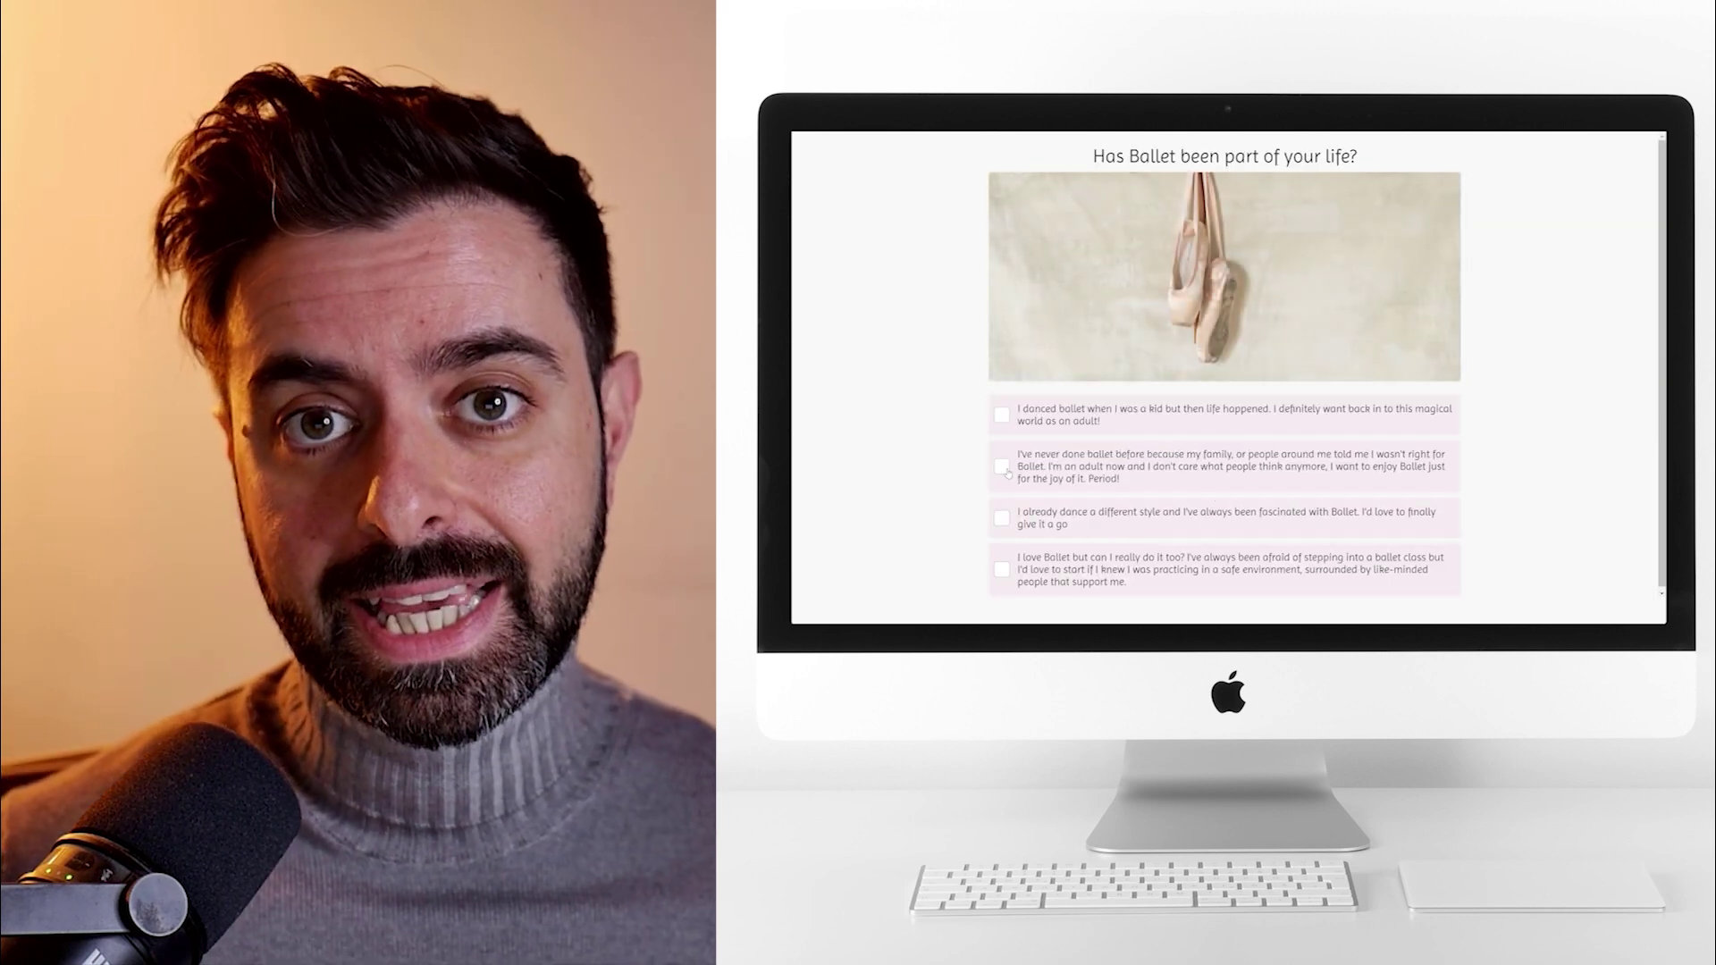
{"action": "left_click", "coordinate": [1002, 467]}
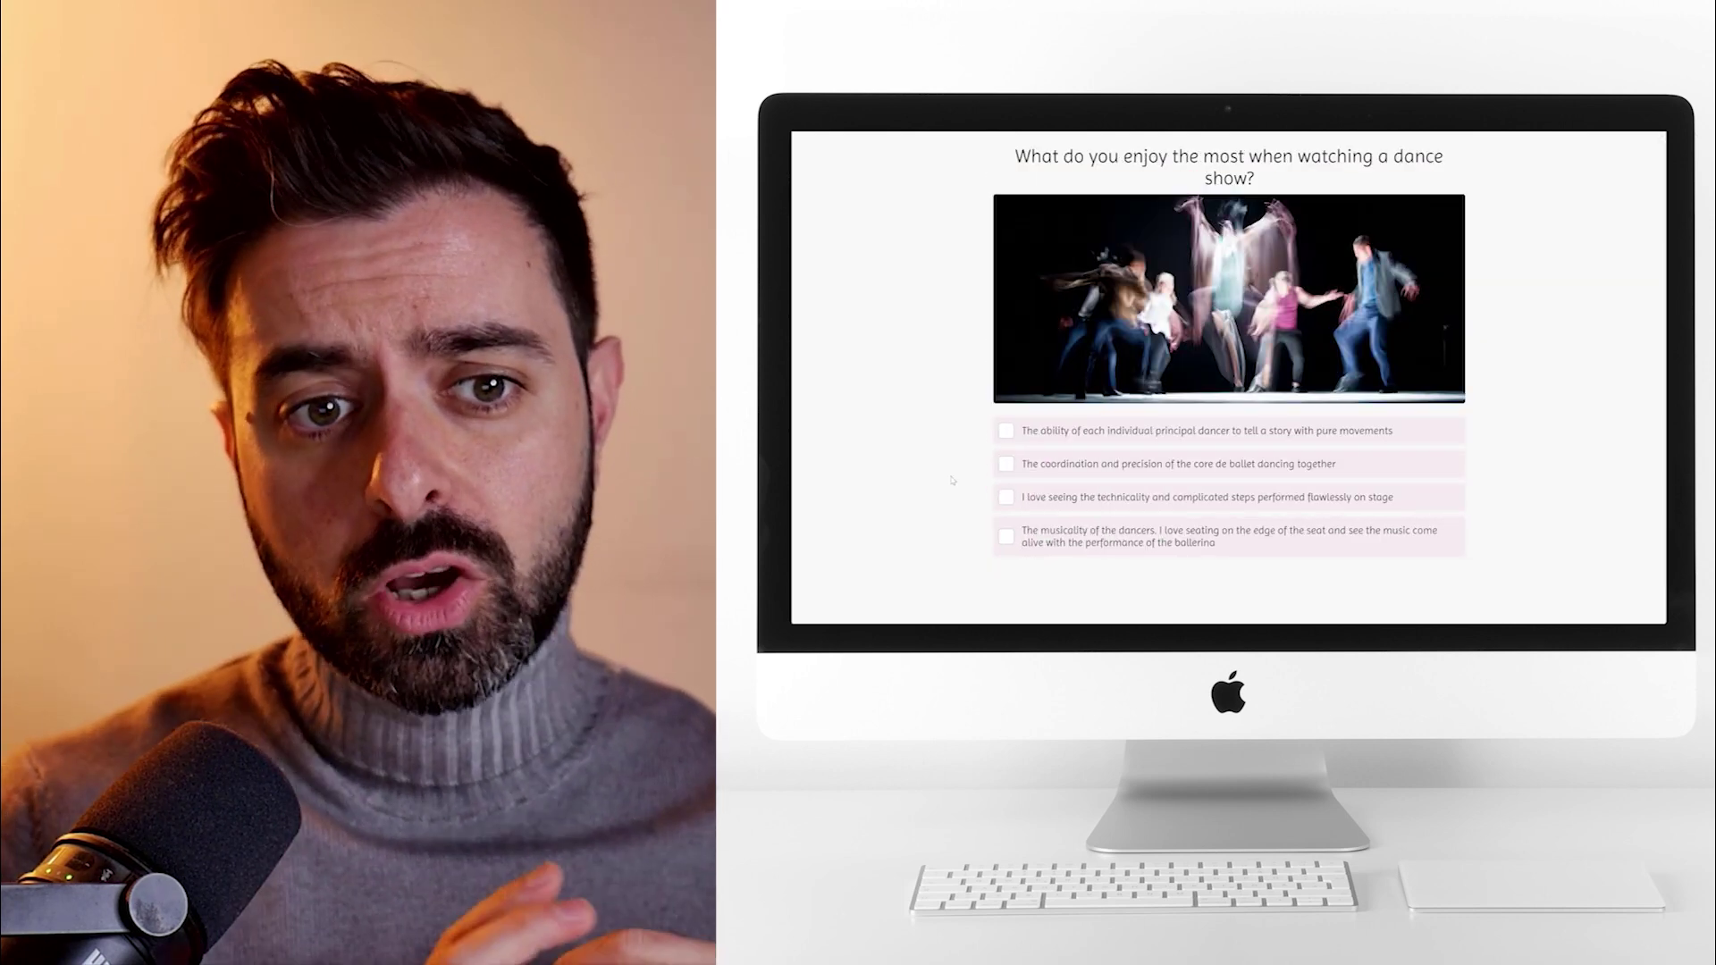
{"action": "left_click", "coordinate": [1005, 433]}
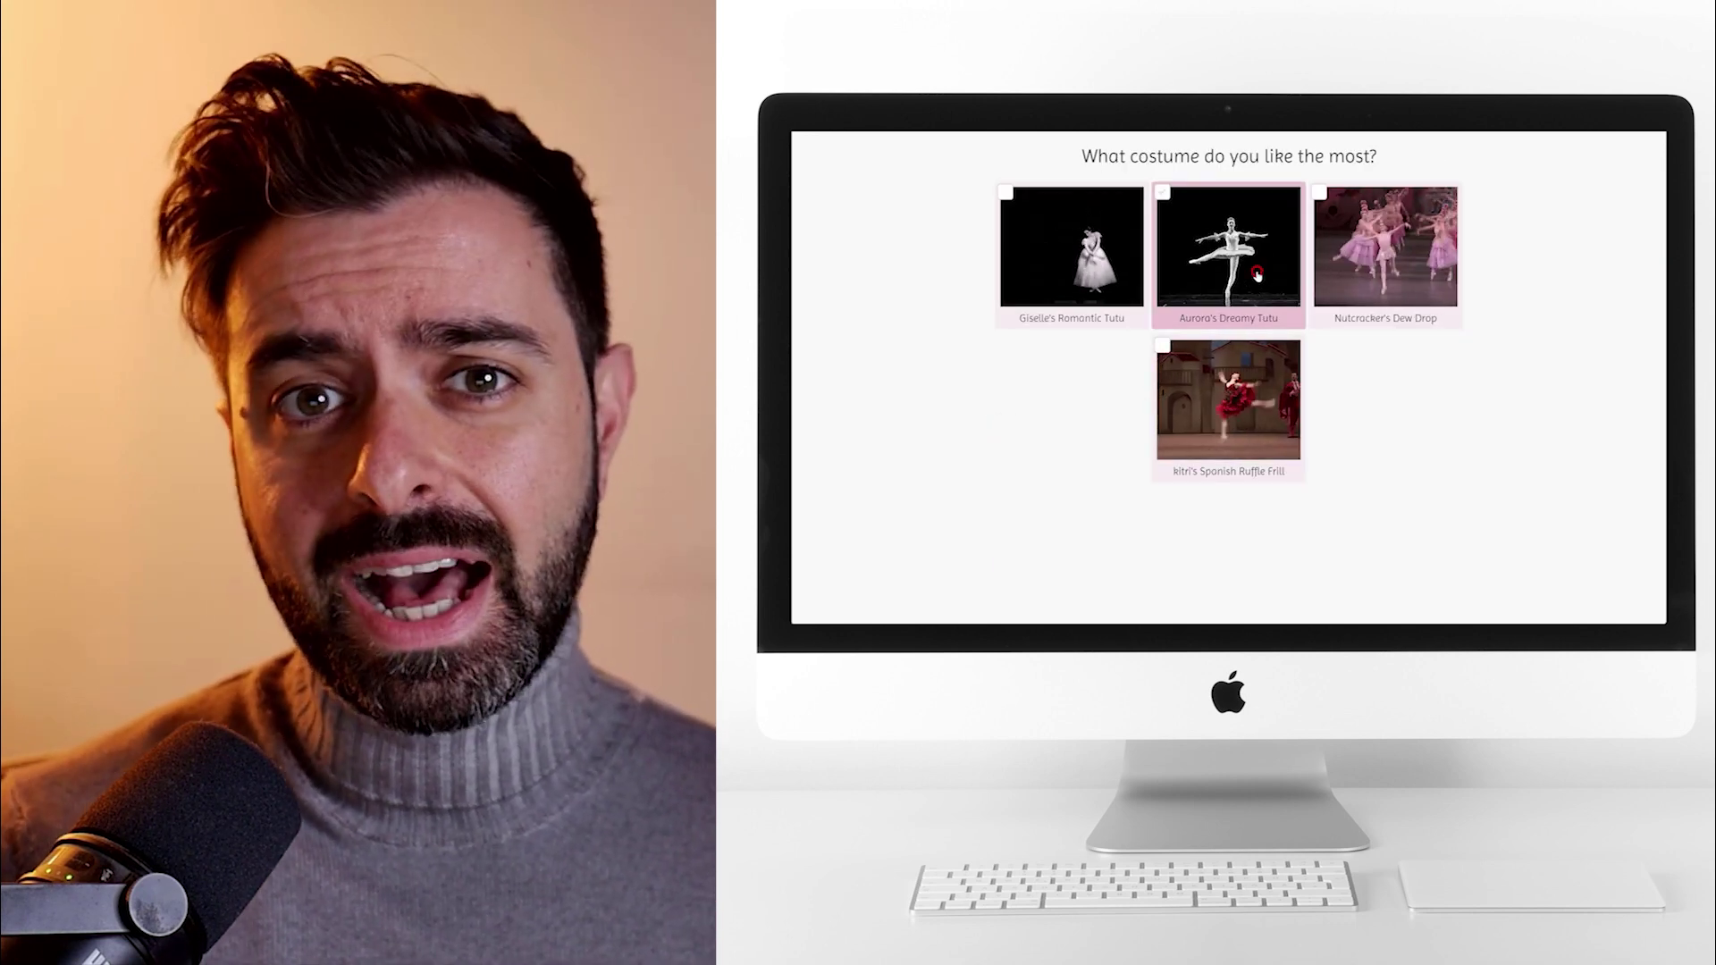
{"action": "left_click", "coordinate": [1008, 442]}
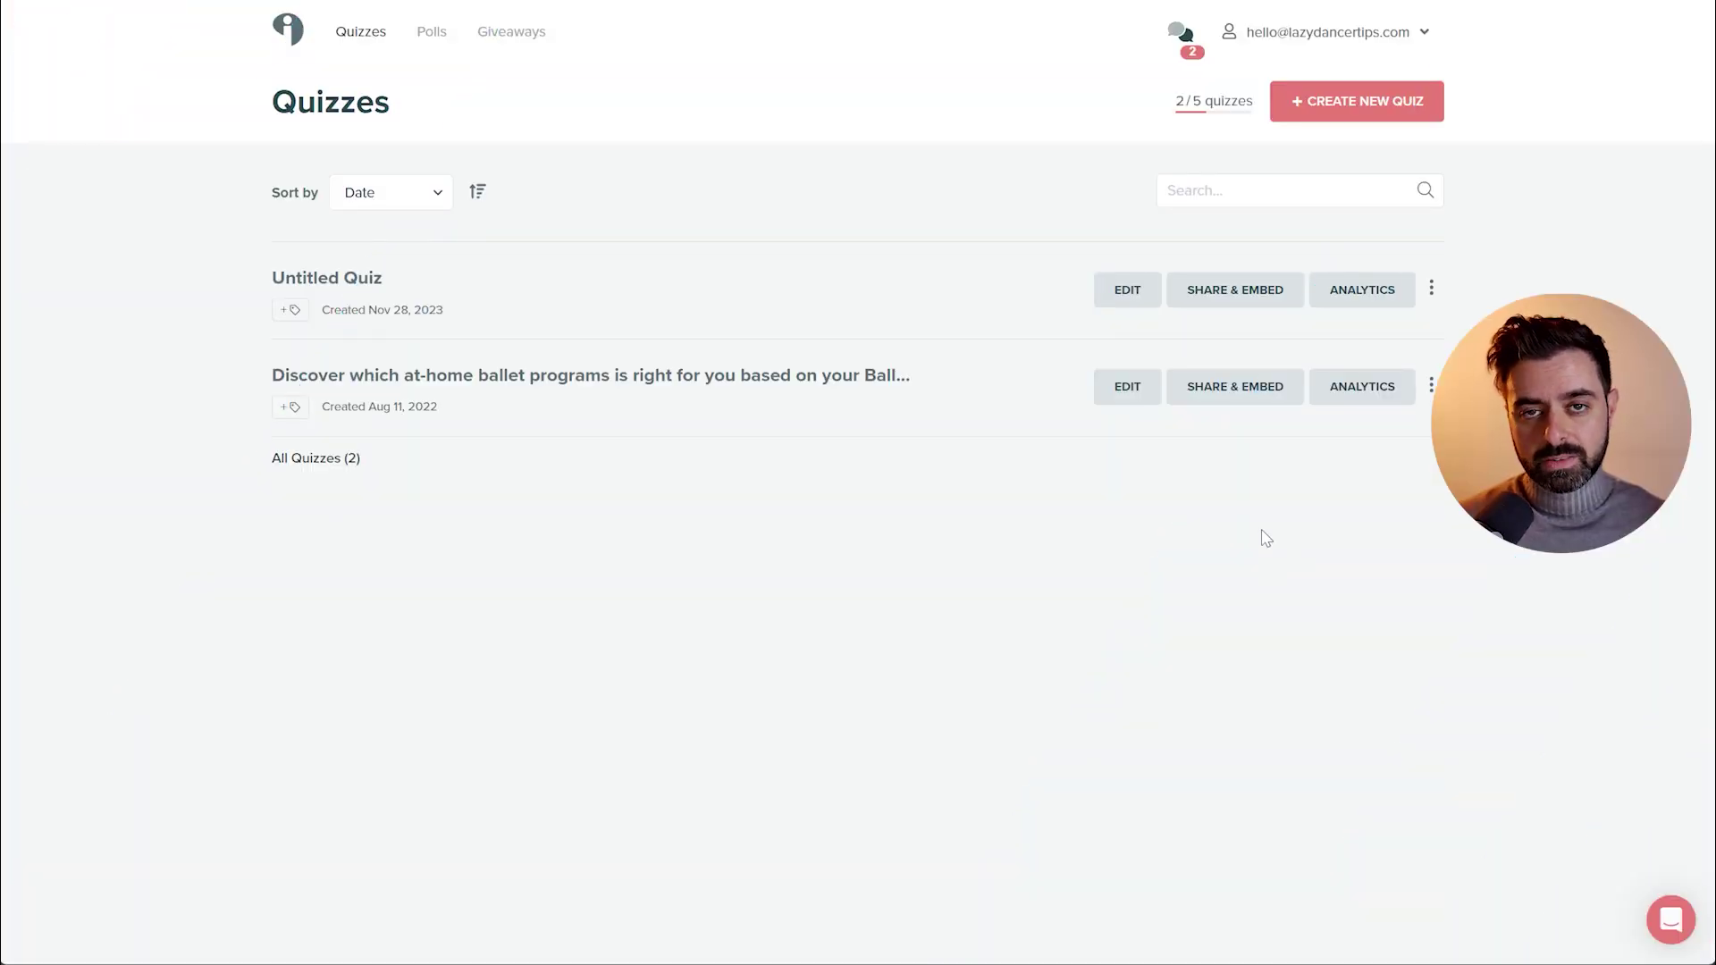
Open Share & Embed for the ballet quiz and select its live link.
{"action": "left_click", "coordinate": [1228, 394]}
{"action": "double_click", "coordinate": [1177, 144]}
Copy the quiz's live link and return to the landing page's sections list.
{"action": "left_click", "coordinate": [1177, 144]}
{"action": "left_click", "coordinate": [765, 189]}
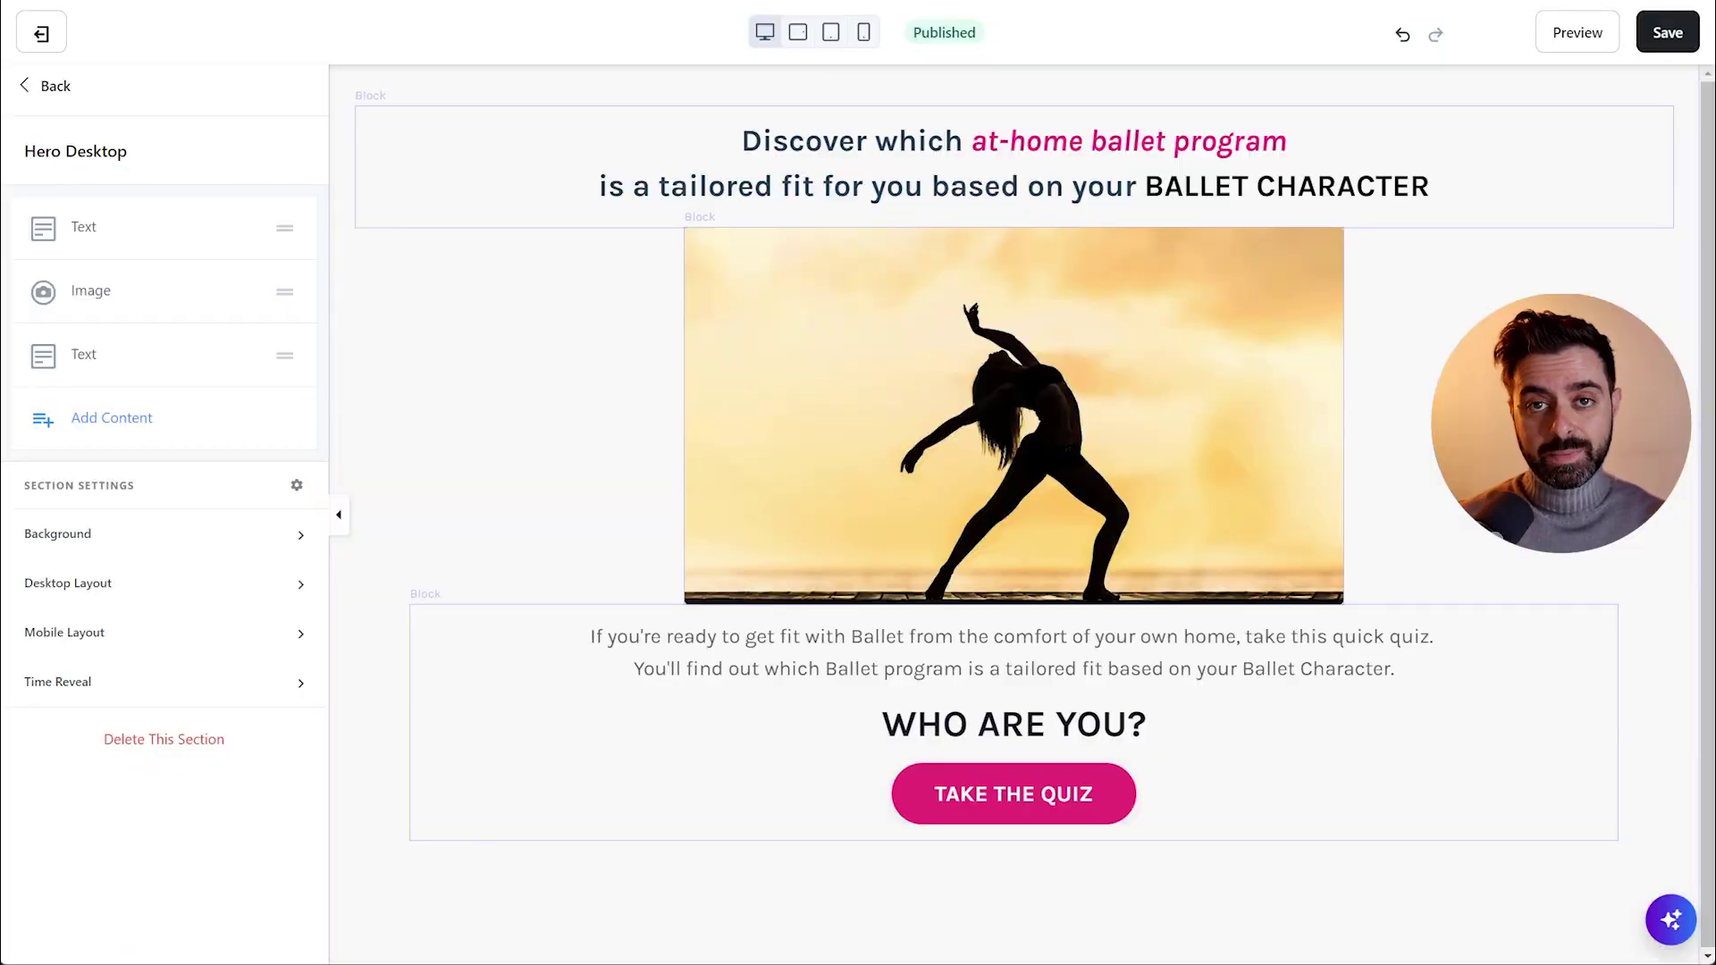
{"action": "left_click", "coordinate": [177, 81]}
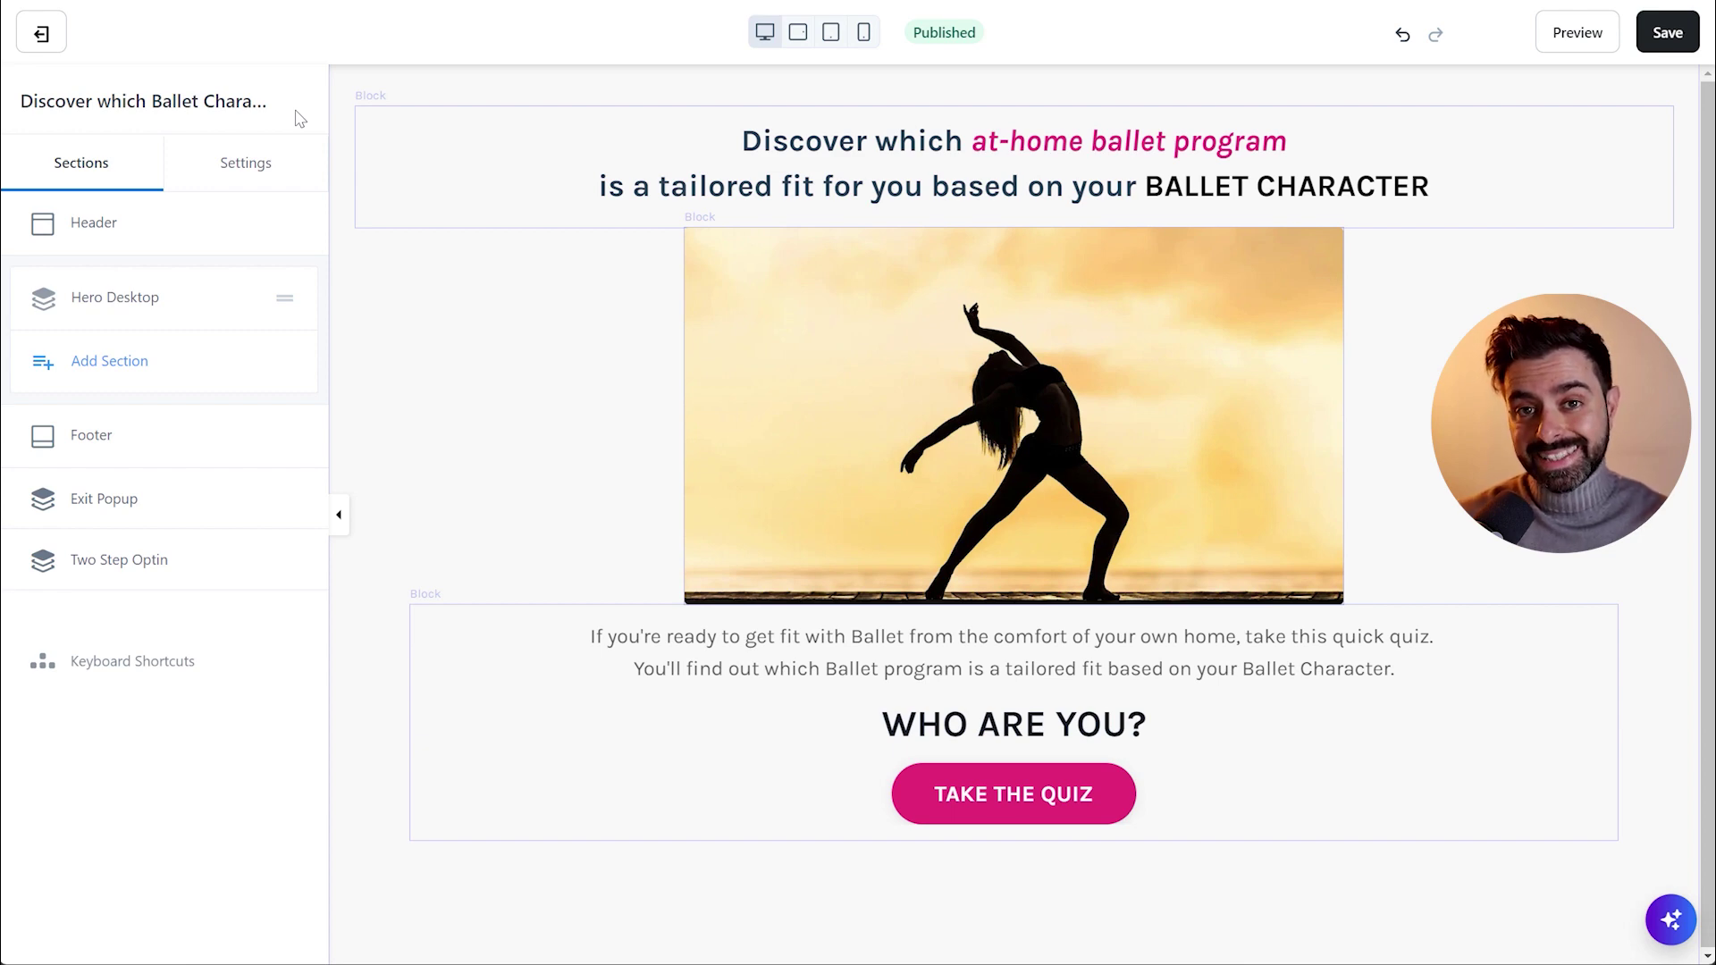
Look over the settings of the heading, hero image and intro text blocks.
{"action": "left_click", "coordinate": [888, 176]}
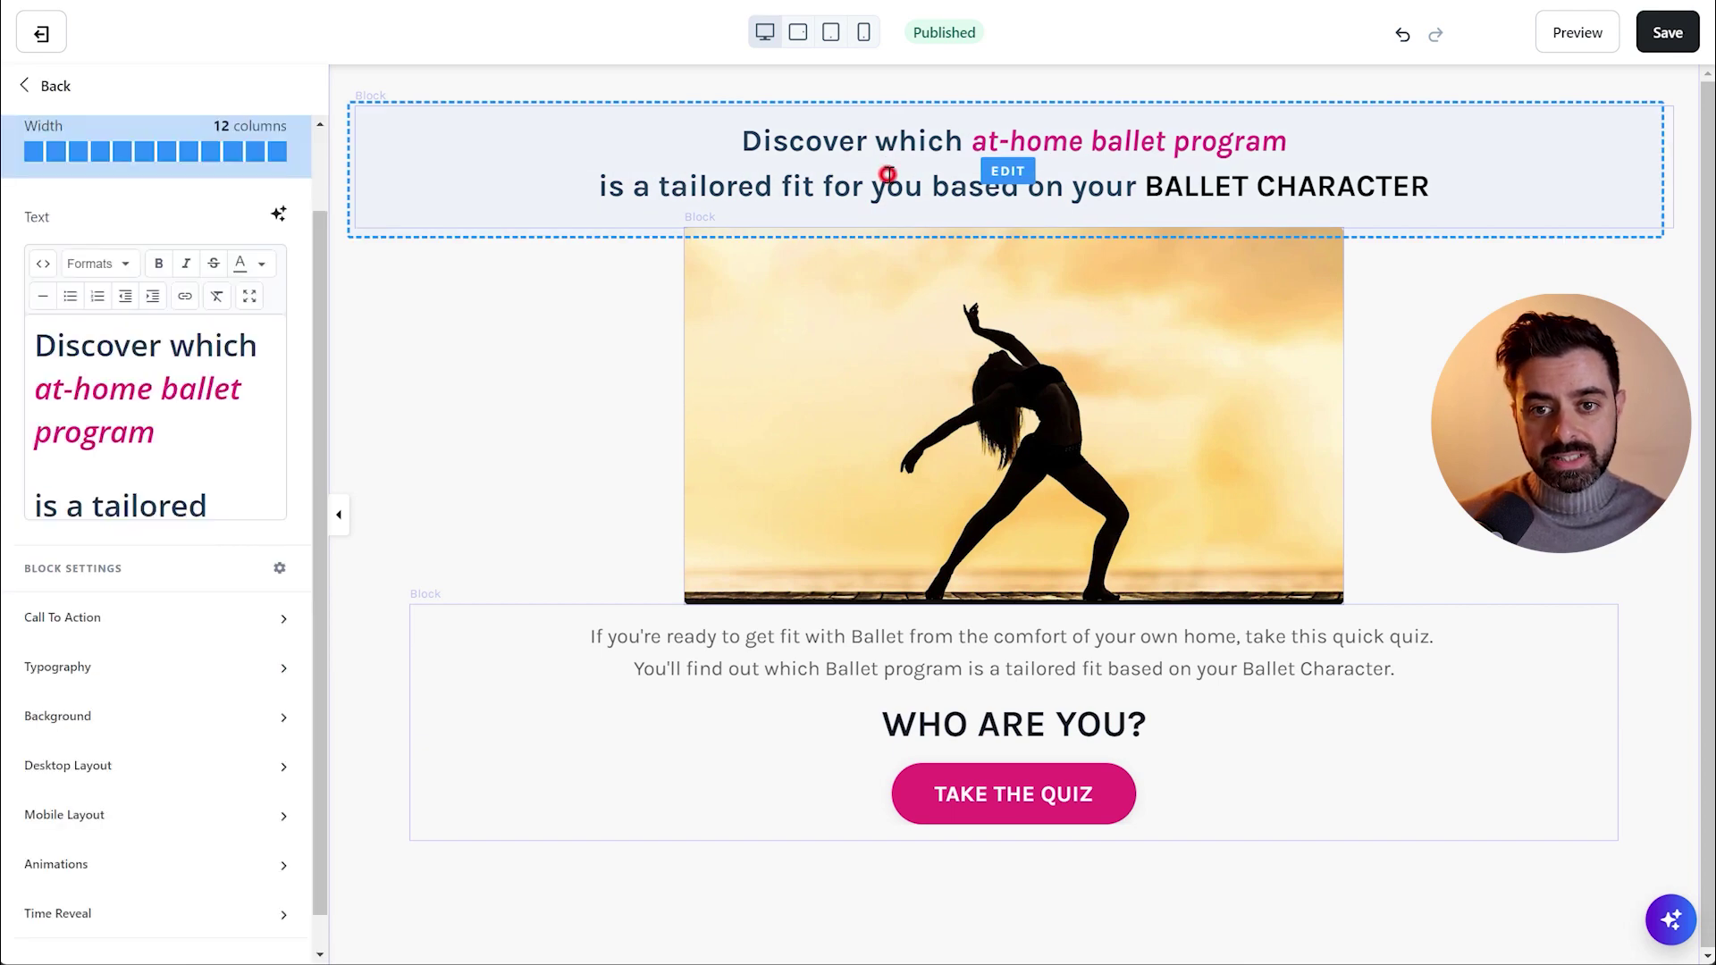
{"action": "left_click", "coordinate": [892, 374]}
{"action": "left_click", "coordinate": [713, 635]}
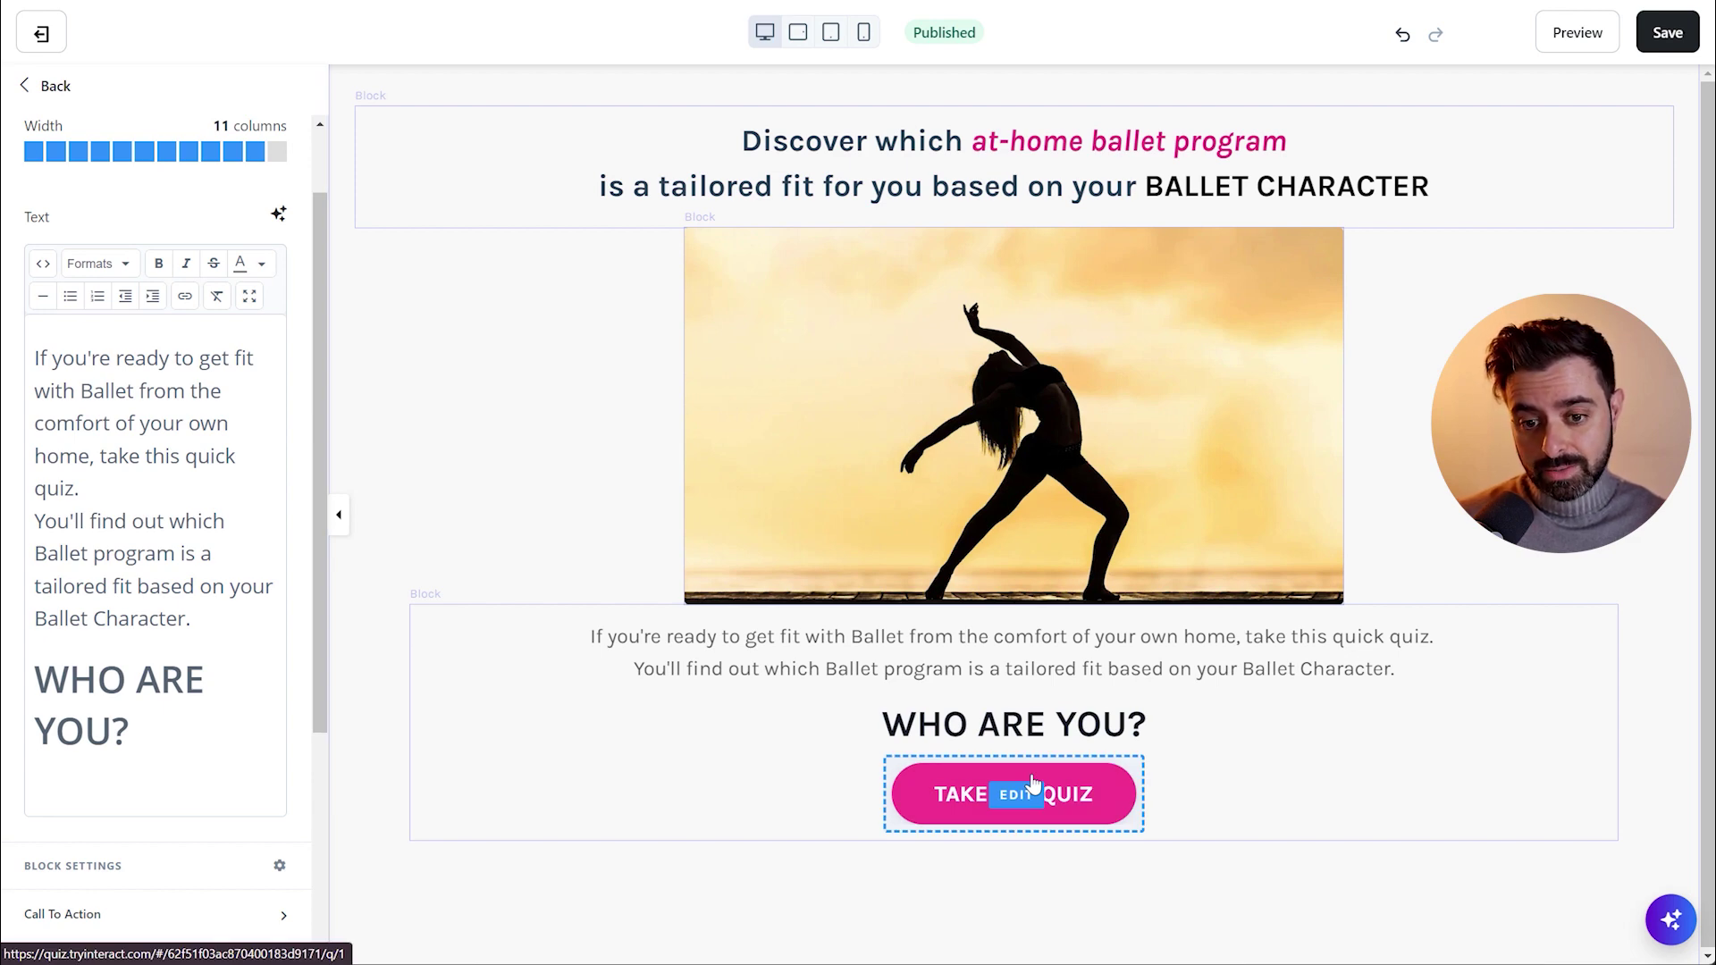
Check that the TAKE THE QUIZ button's link points to the Interact quiz URL.
{"action": "left_click", "coordinate": [1033, 783]}
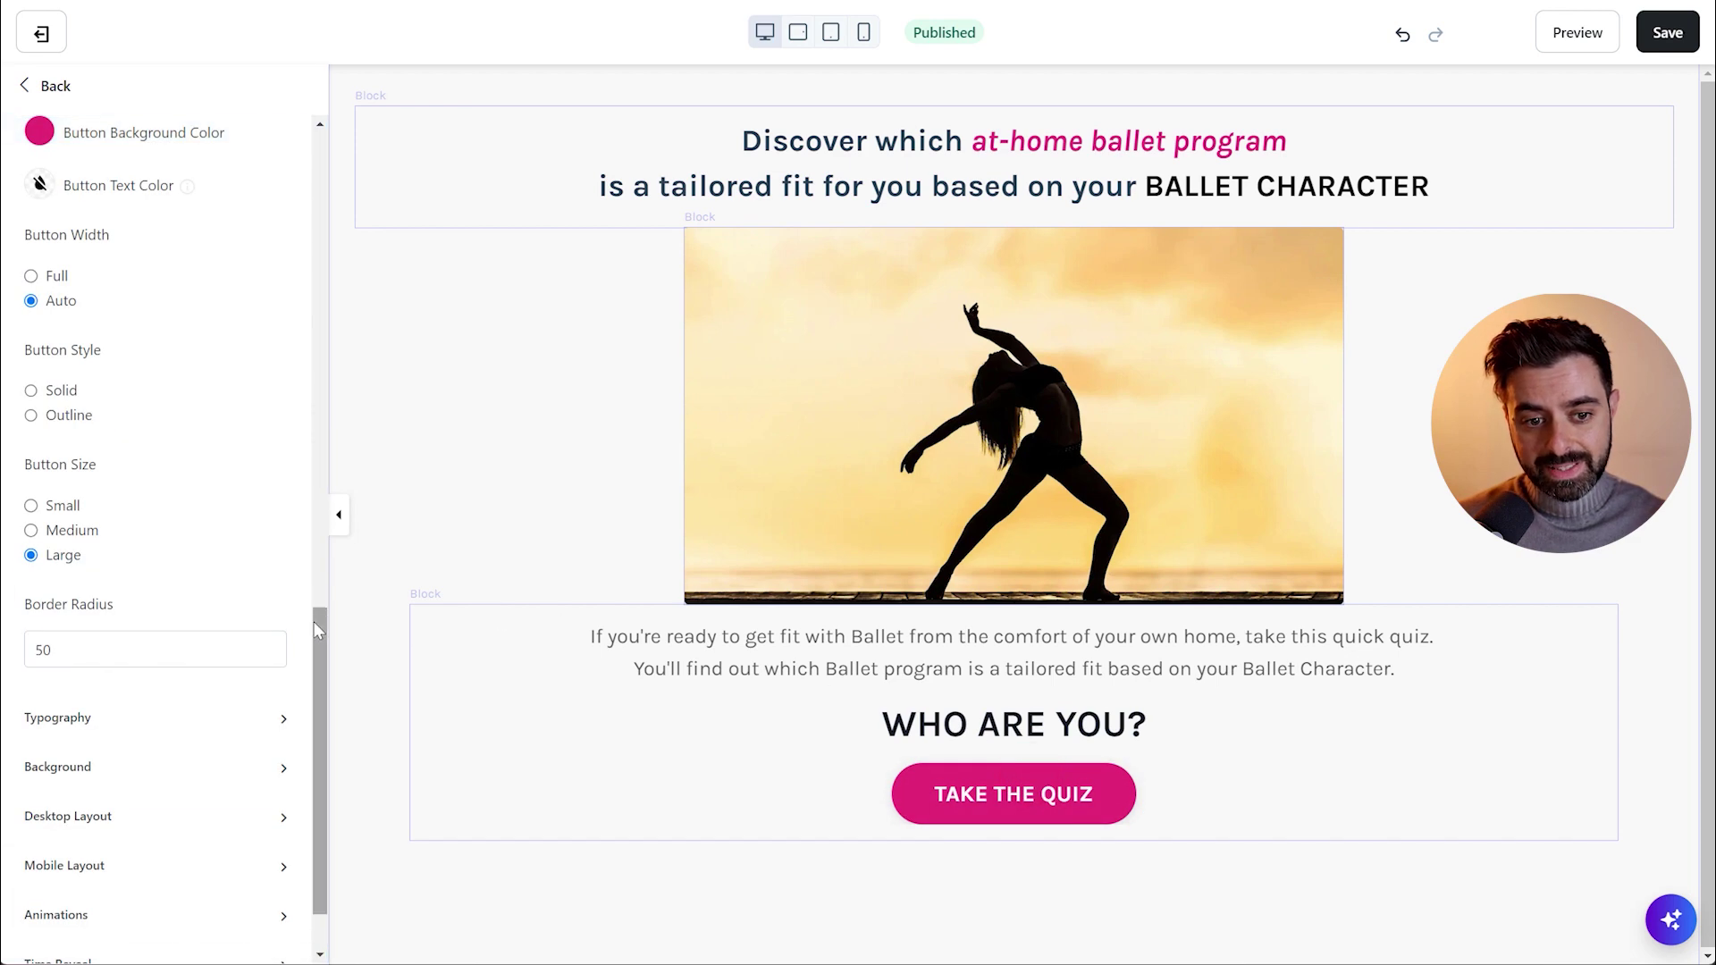
{"action": "scroll", "coordinate": [313, 622], "scroll_direction": "up", "scroll_amount": 6}
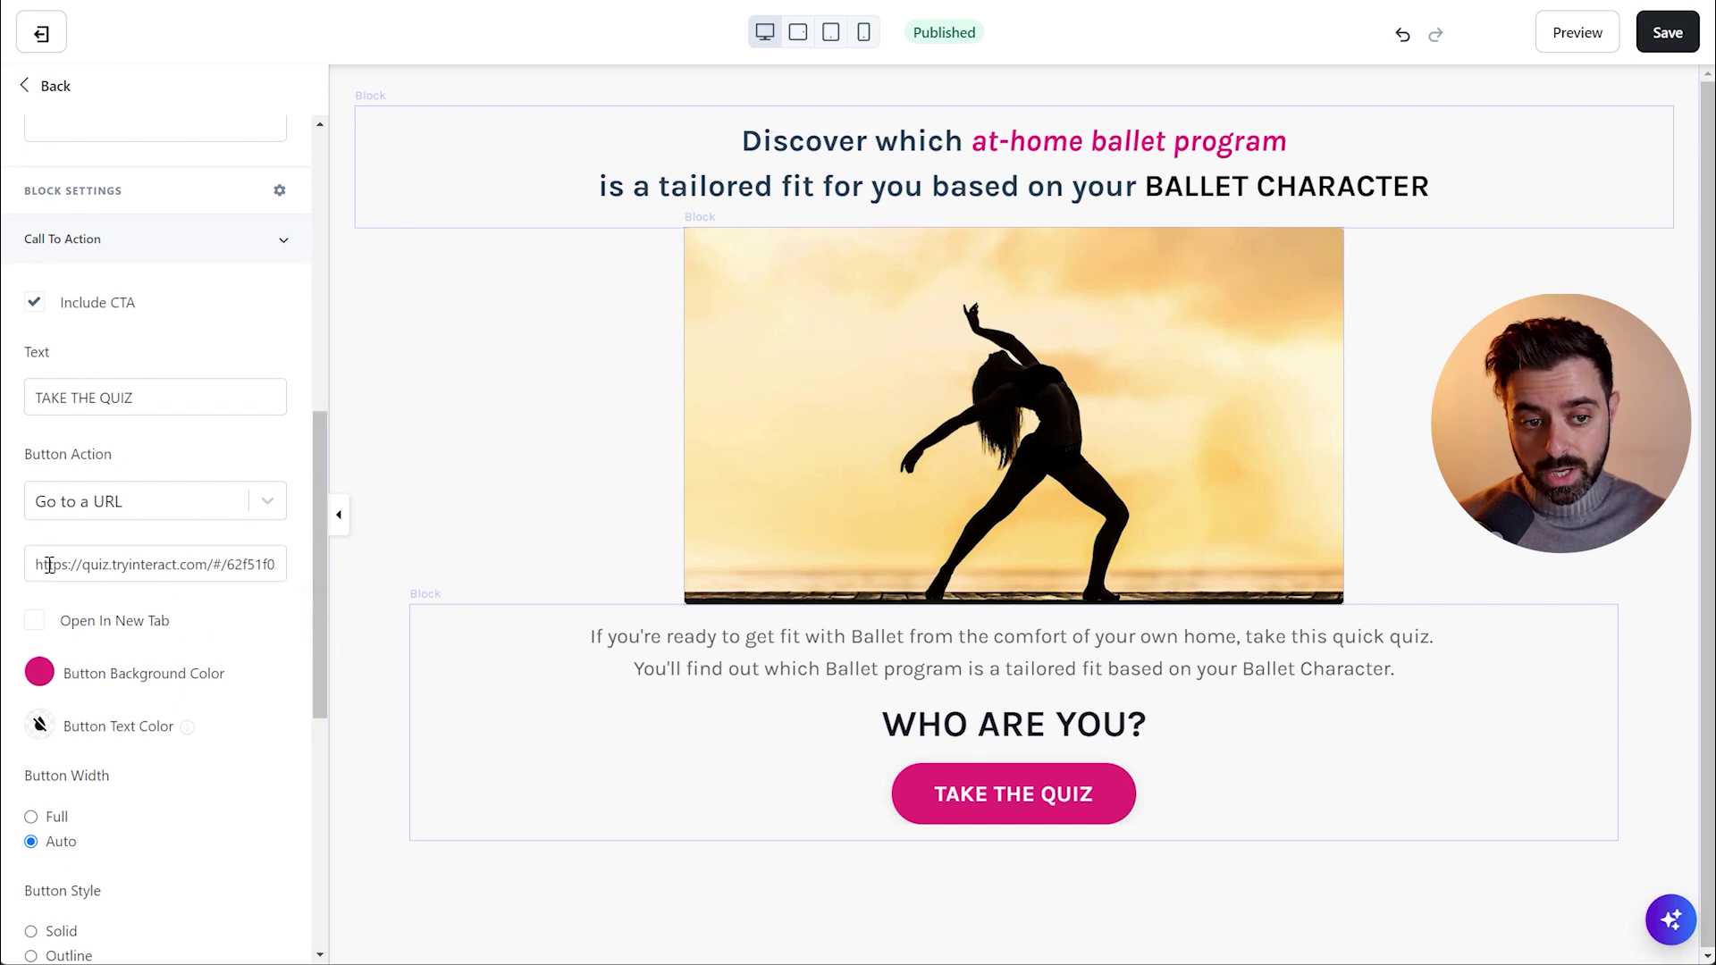
{"action": "left_click", "coordinate": [49, 565]}
{"action": "key", "text": "End"}
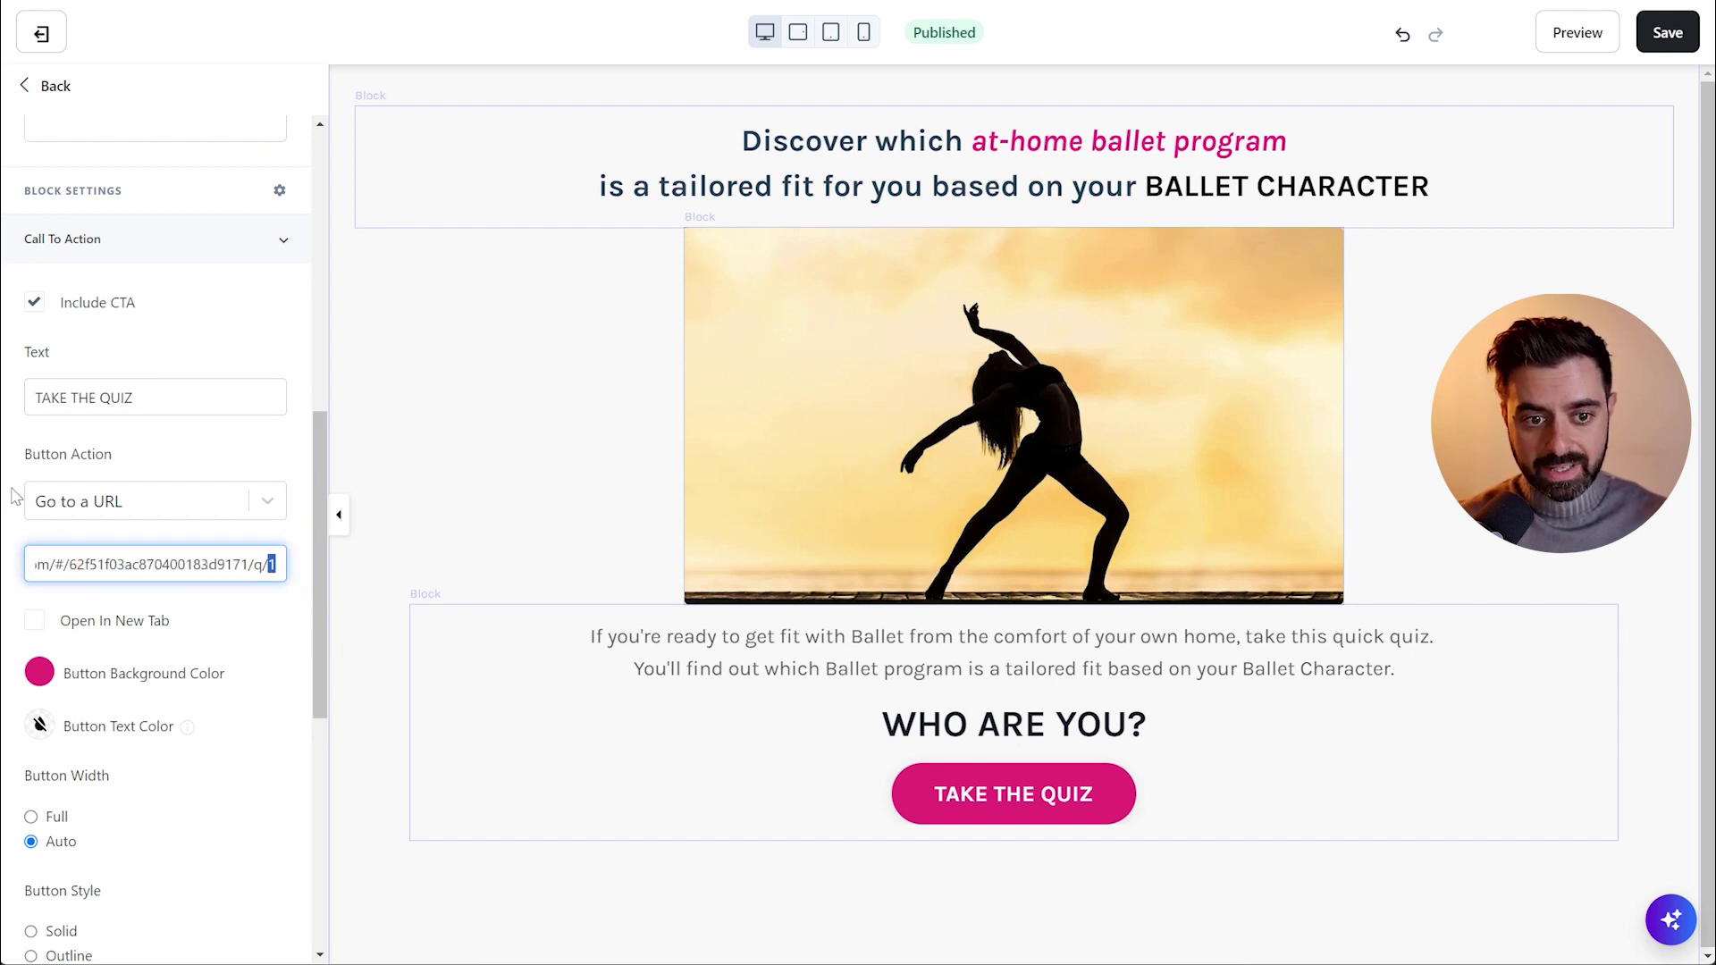
{"action": "key", "text": "shift+Left"}
{"action": "key", "text": "shift+Left"}
{"action": "key", "text": "shift+Left"}
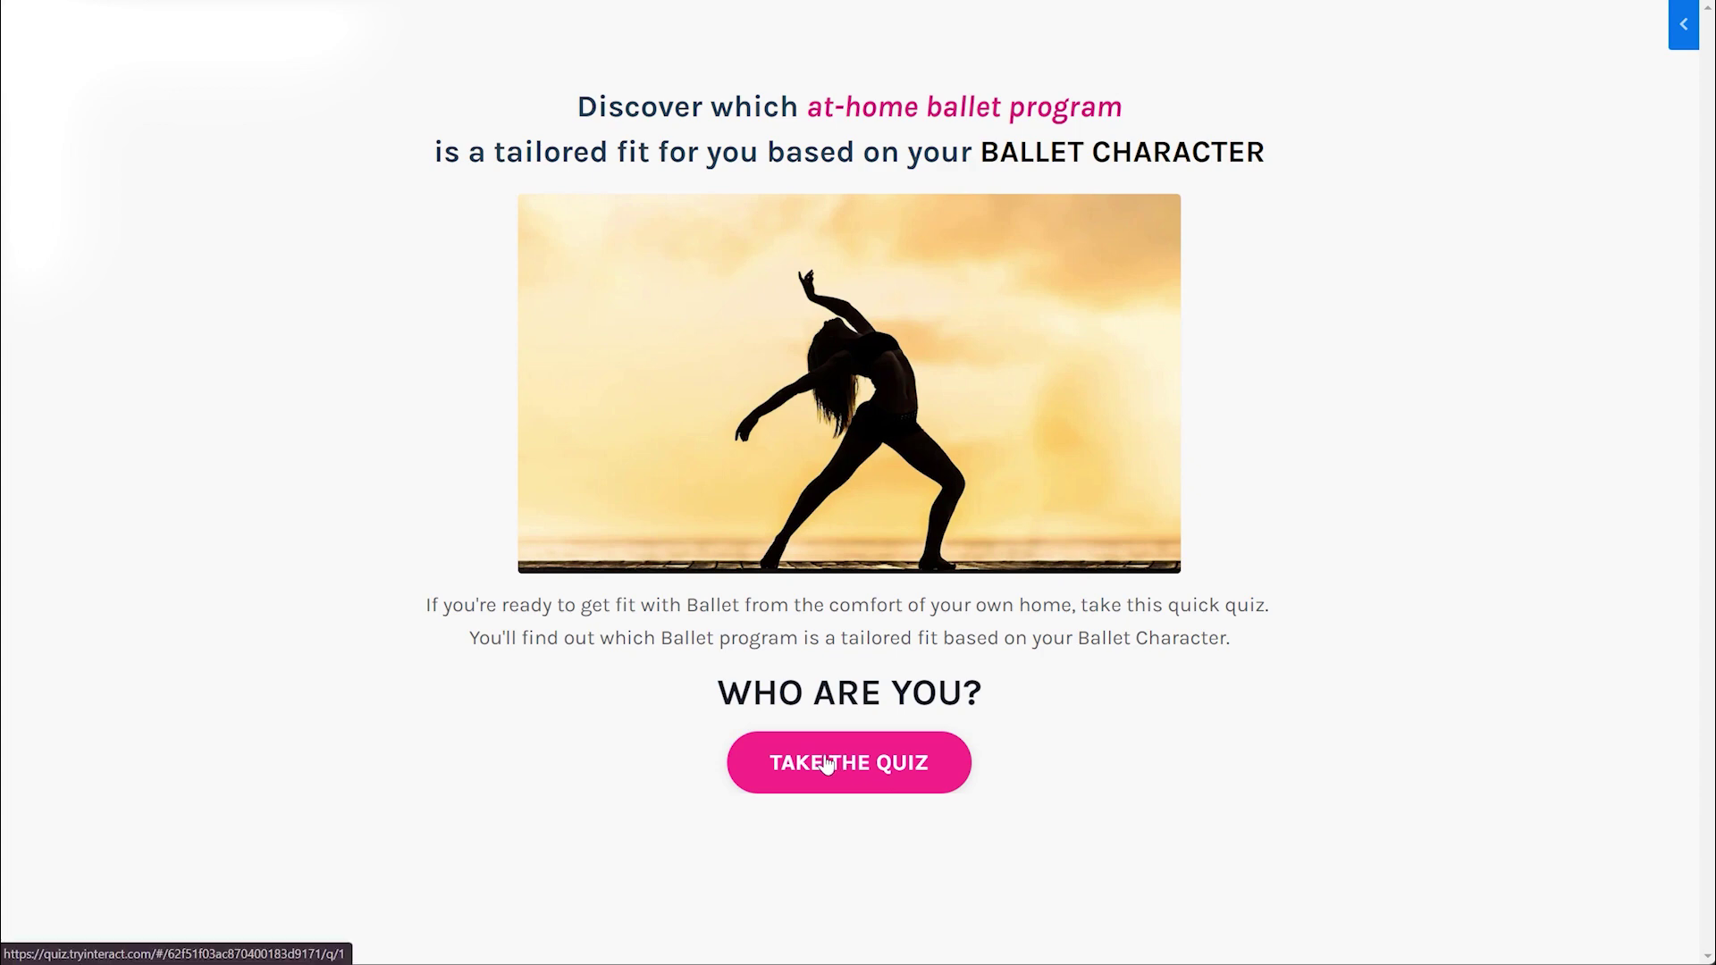
Launch the quiz from the landing page's TAKE THE QUIZ button.
{"action": "left_click", "coordinate": [827, 764]}
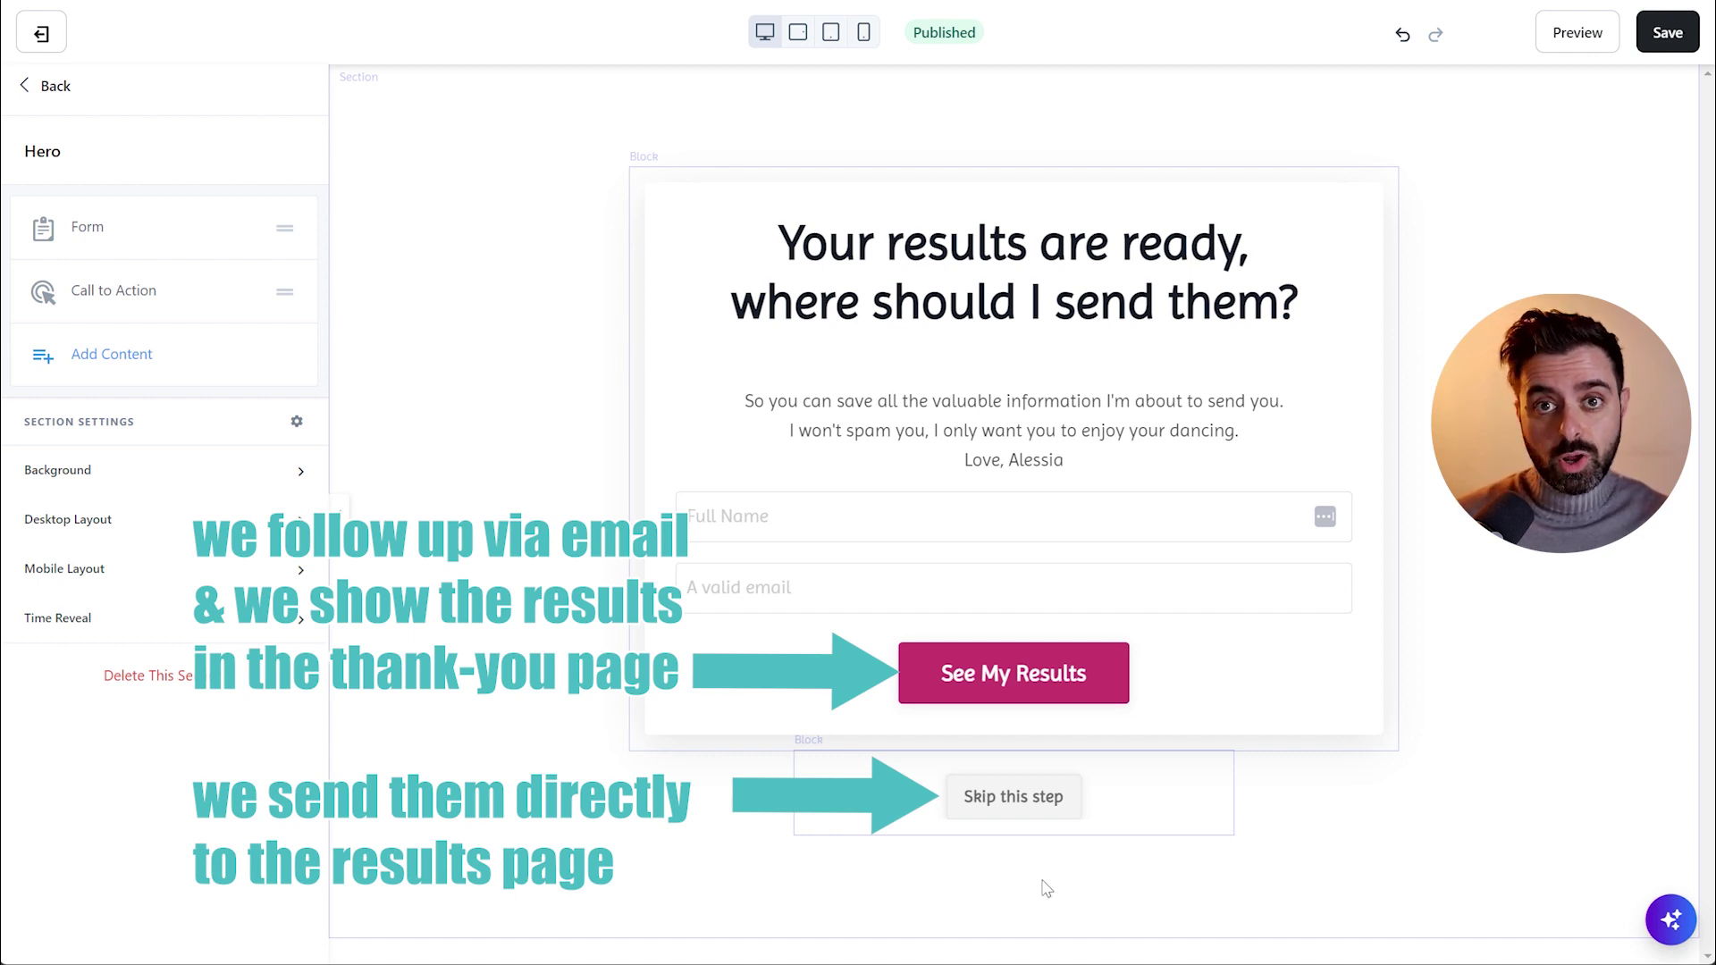
Open the opt-in form block's settings on the results page.
{"action": "left_click", "coordinate": [87, 226]}
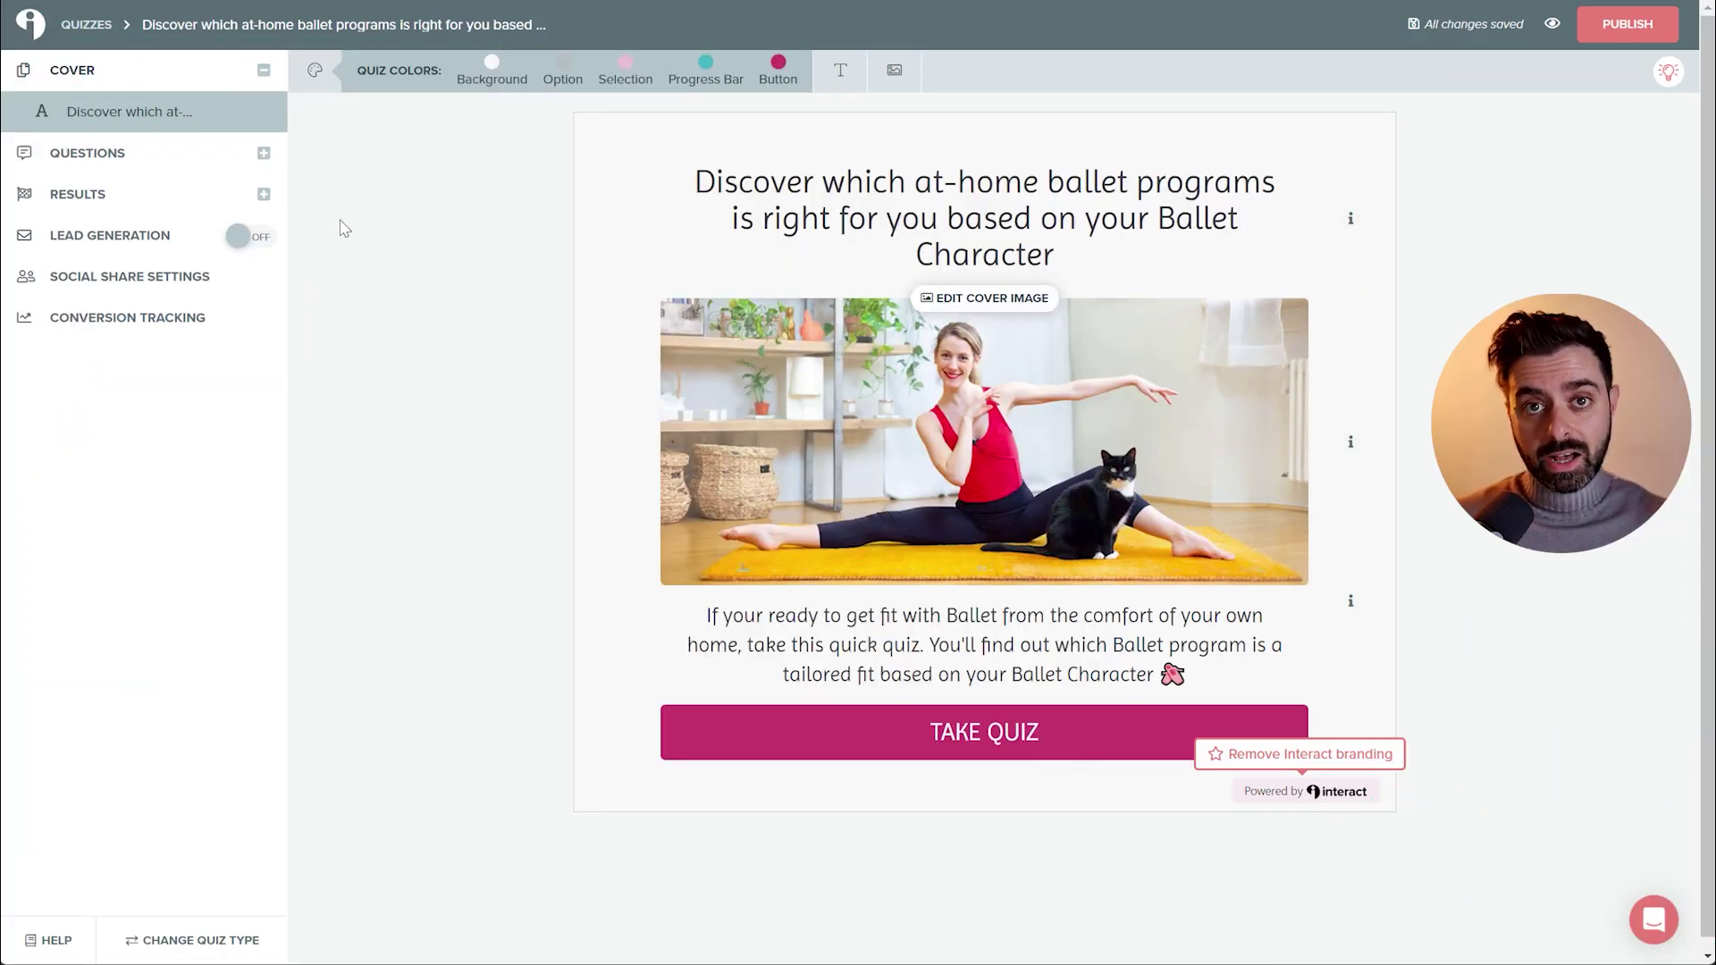
Open Redirect Results for all quiz results and inspect the first result's redirect URL.
{"action": "left_click", "coordinate": [77, 194]}
{"action": "left_click", "coordinate": [156, 522]}
{"action": "double_click", "coordinate": [1022, 260]}
{"action": "left_click", "coordinate": [1007, 260]}
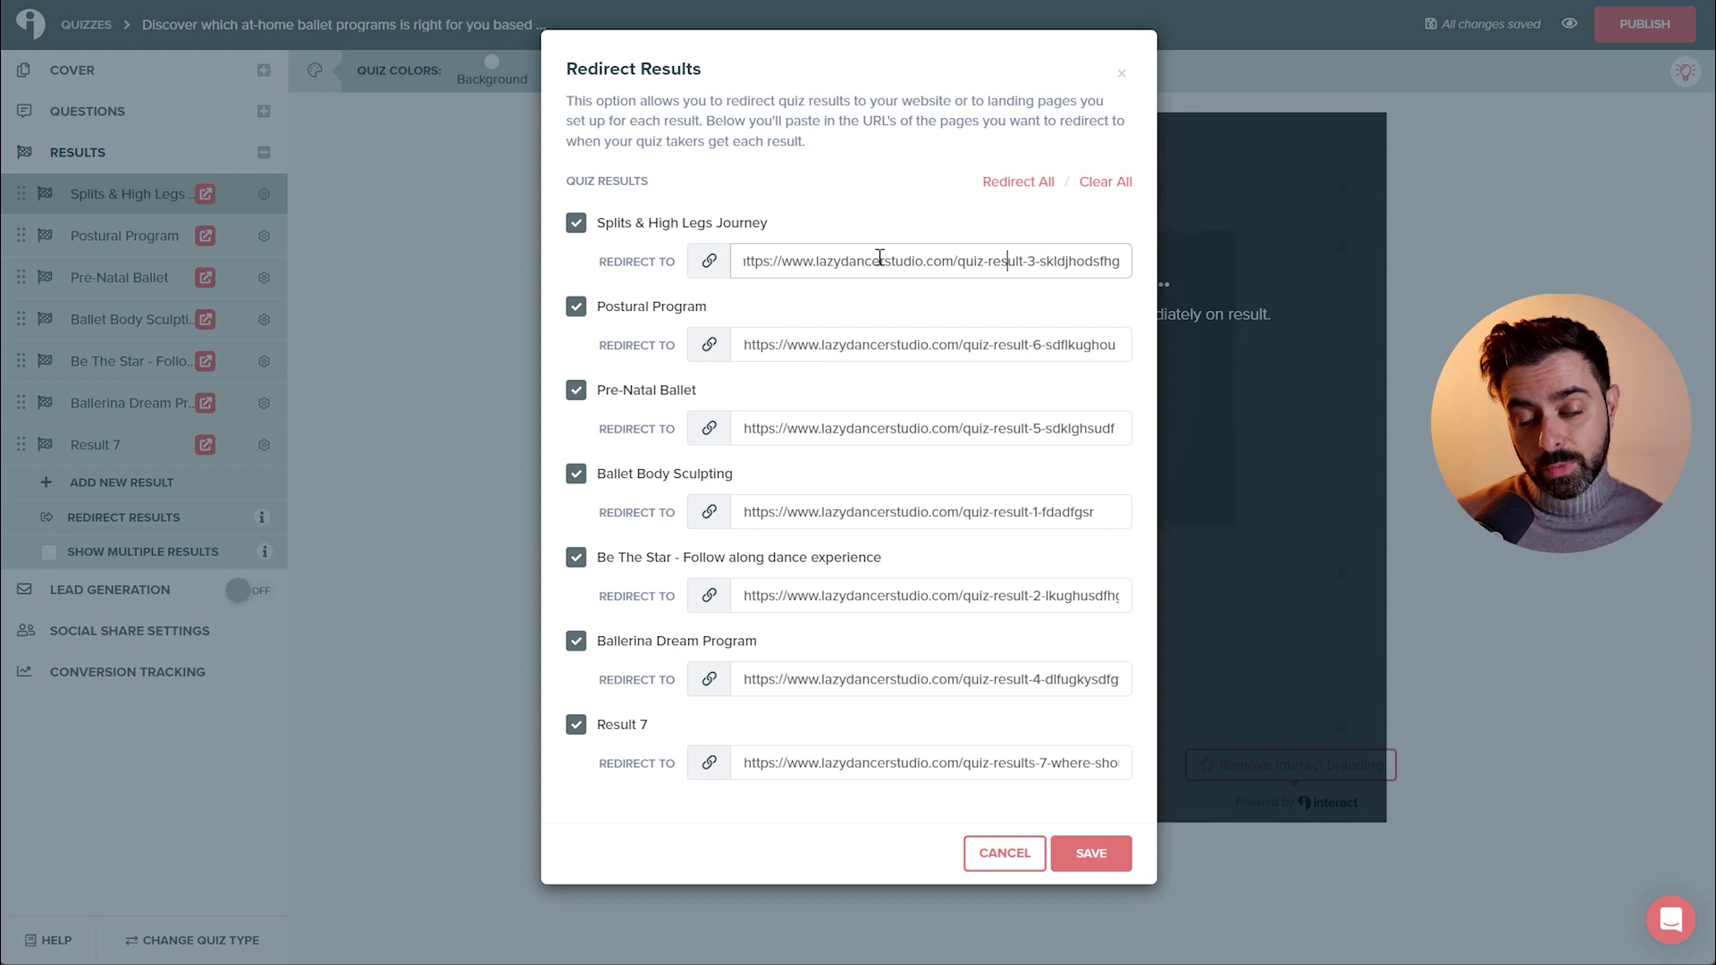
{"action": "double_click", "coordinate": [1079, 260]}
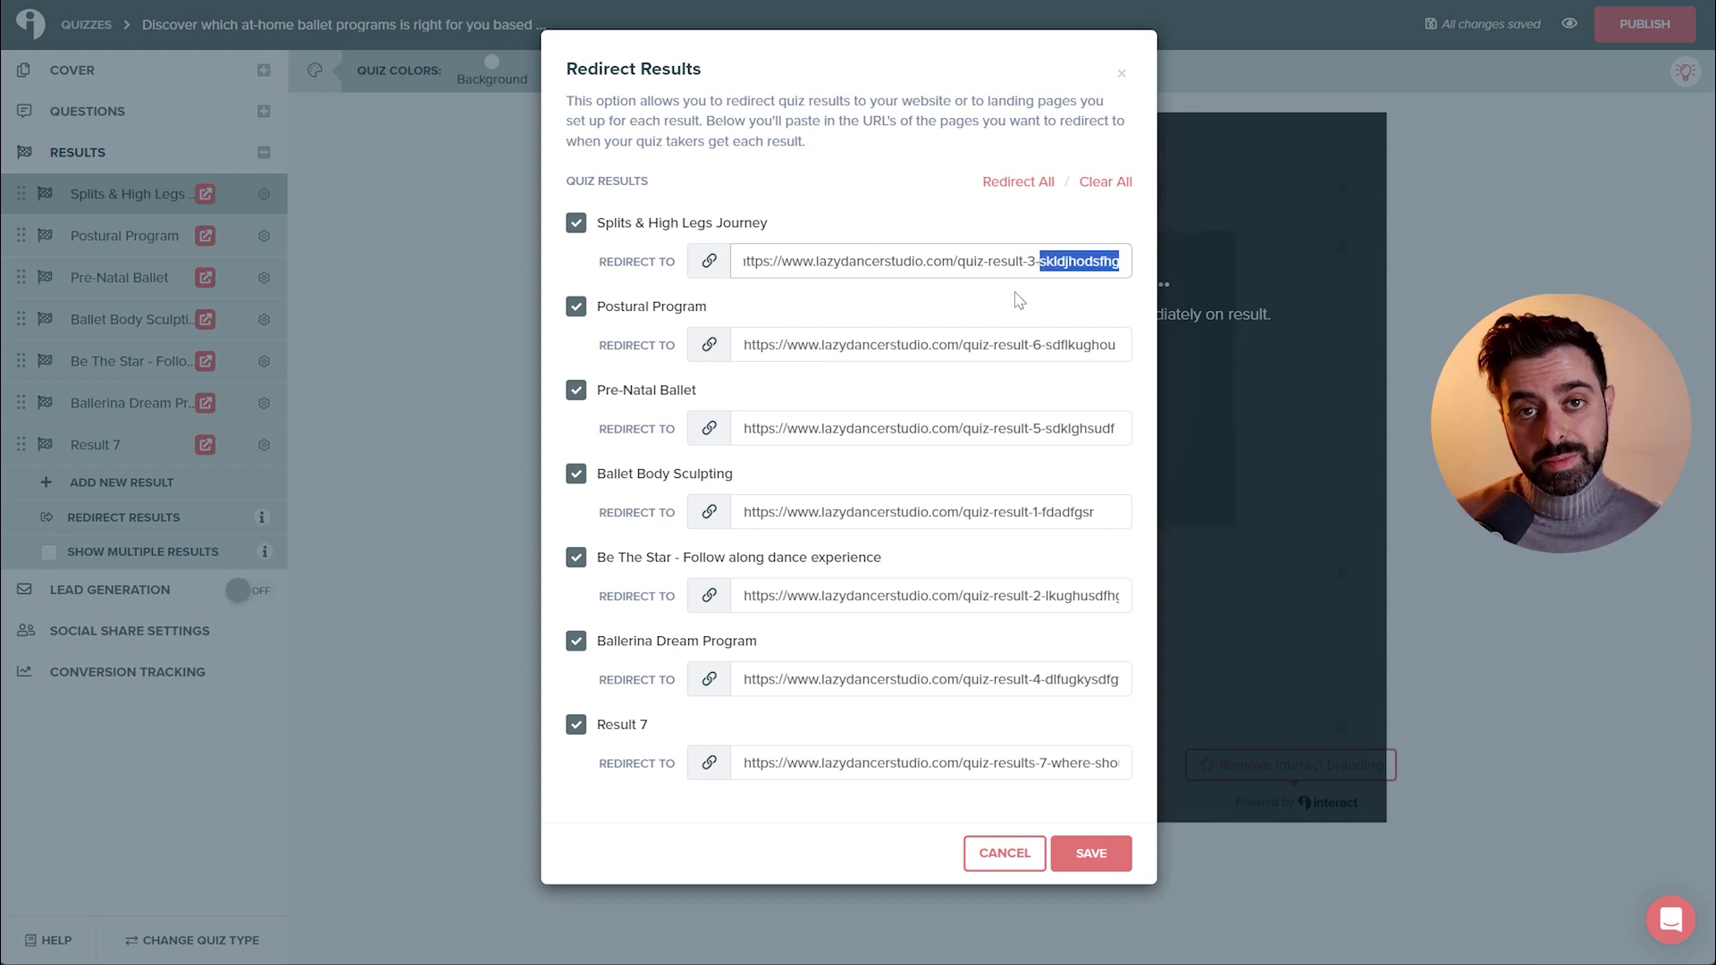
{"action": "left_click", "coordinate": [1023, 260]}
{"action": "left_click_drag", "start_coordinate": [1119, 260], "coordinate": [1044, 288]}
{"action": "left_click", "coordinate": [1021, 266]}
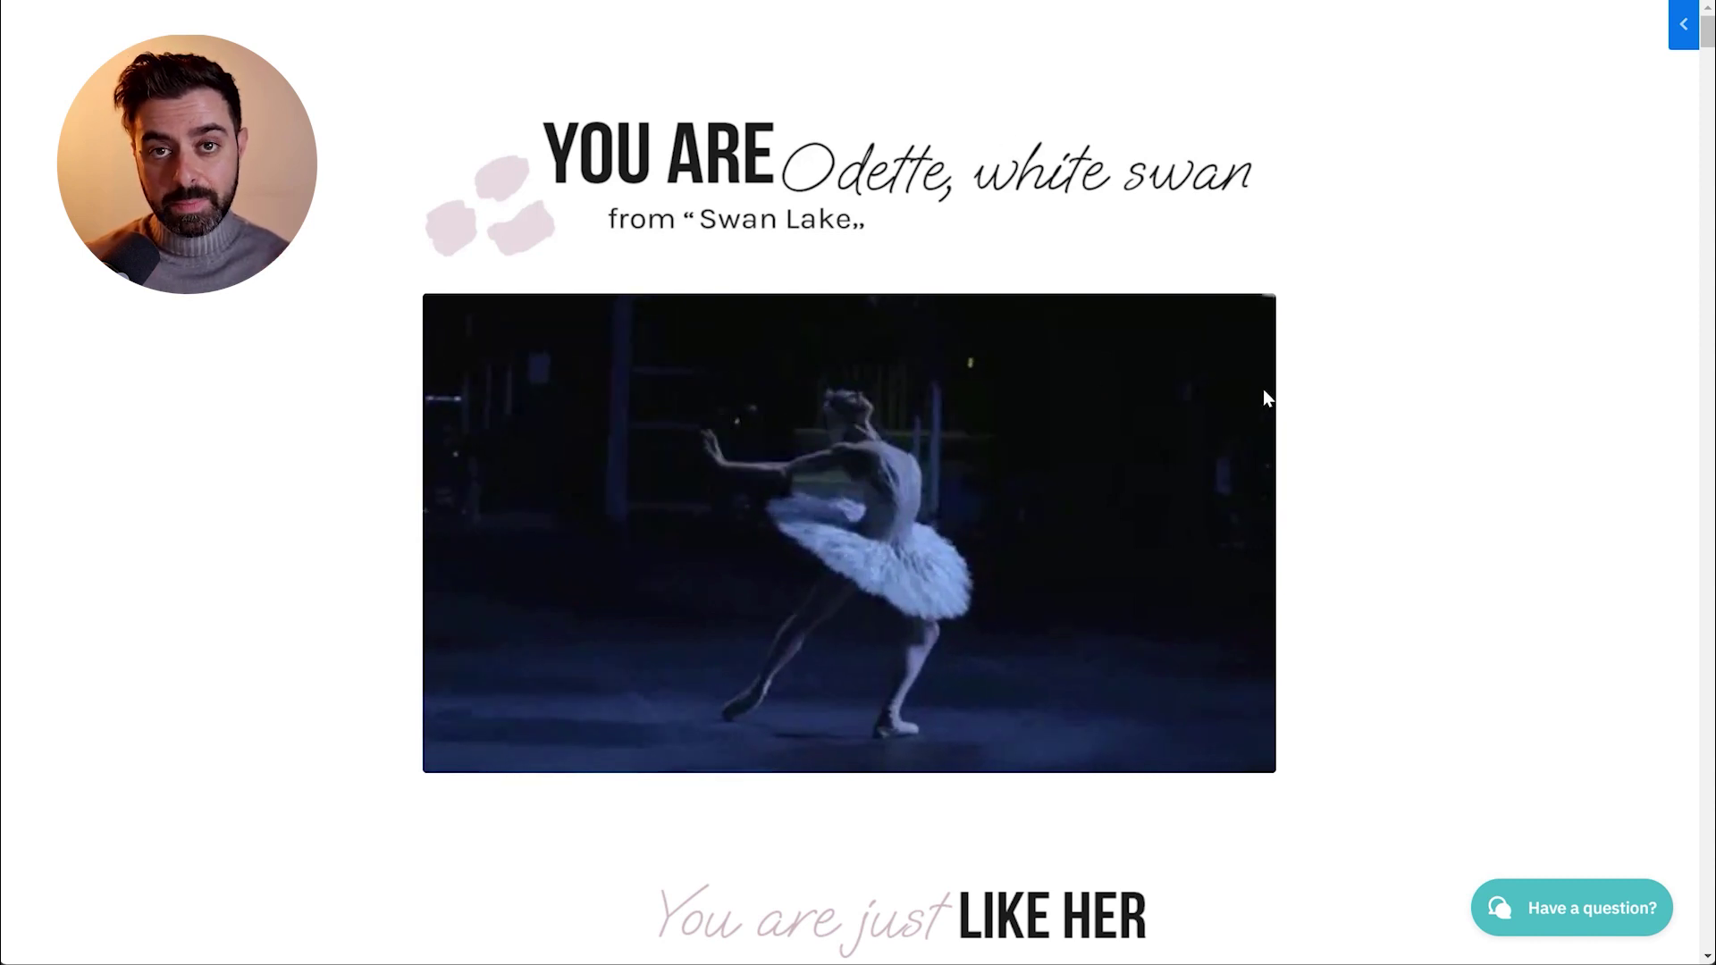
Scroll down the Odette result page to the Ballerina Dream Program 'Get Me Access!' offer.
{"action": "scroll", "coordinate": [1263, 393], "scroll_direction": "down", "scroll_amount": 7}
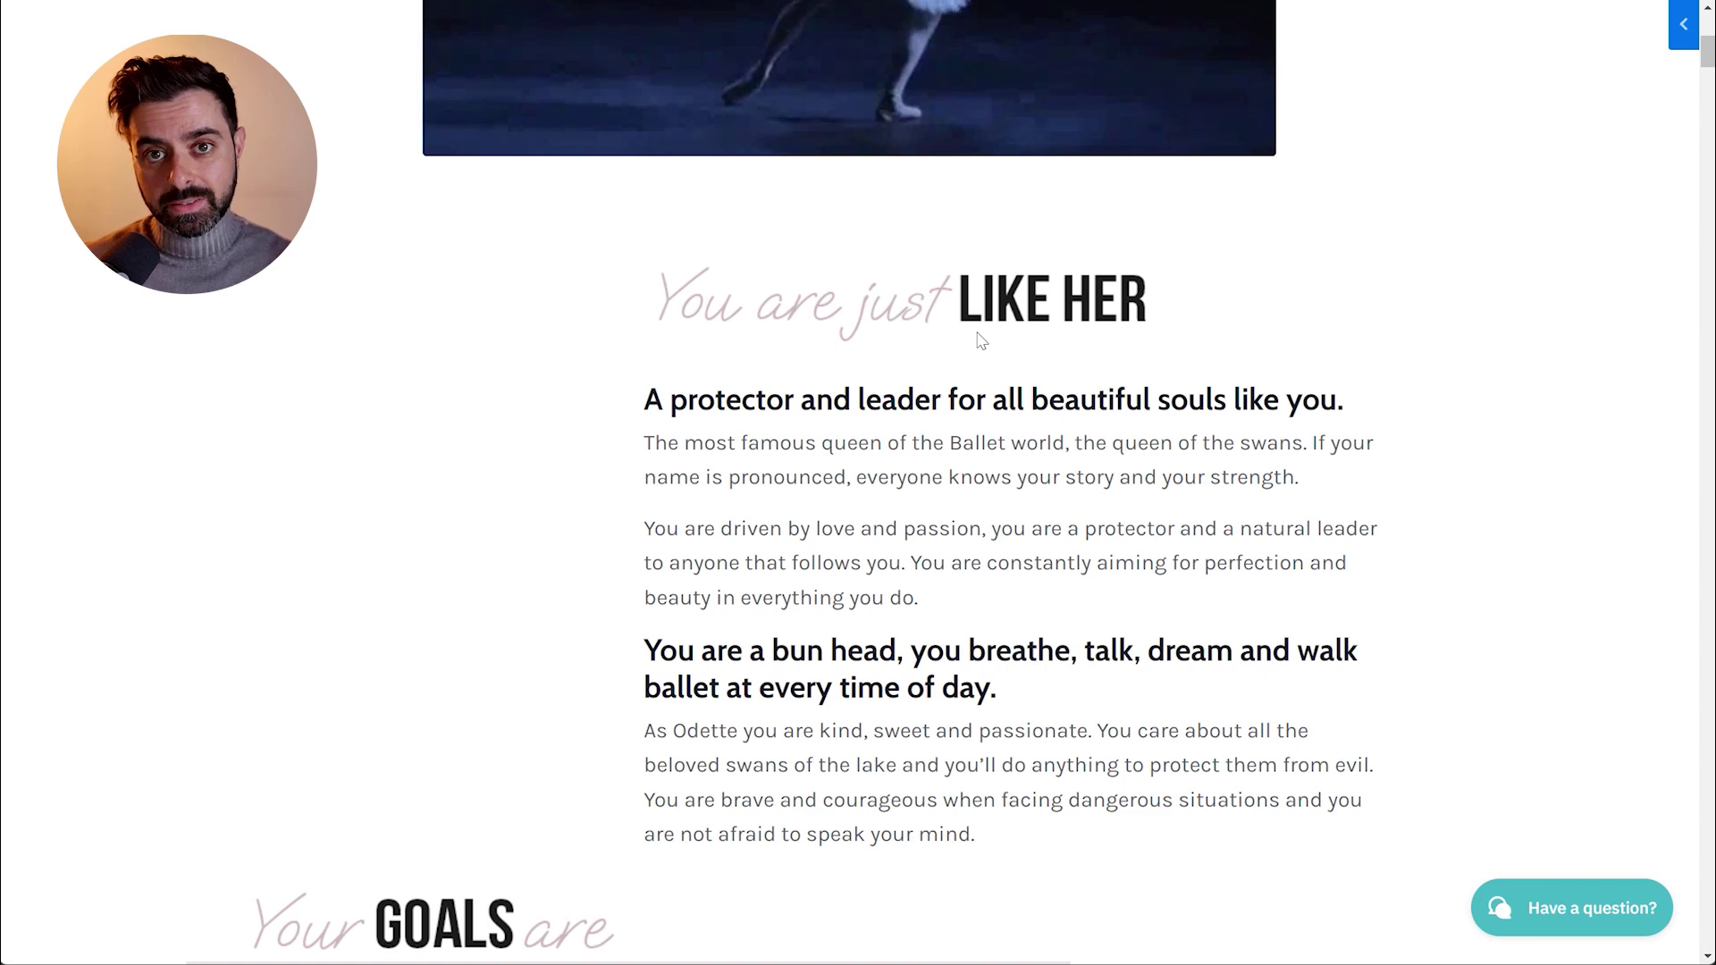
{"action": "scroll", "coordinate": [974, 336], "scroll_direction": "down", "scroll_amount": 1}
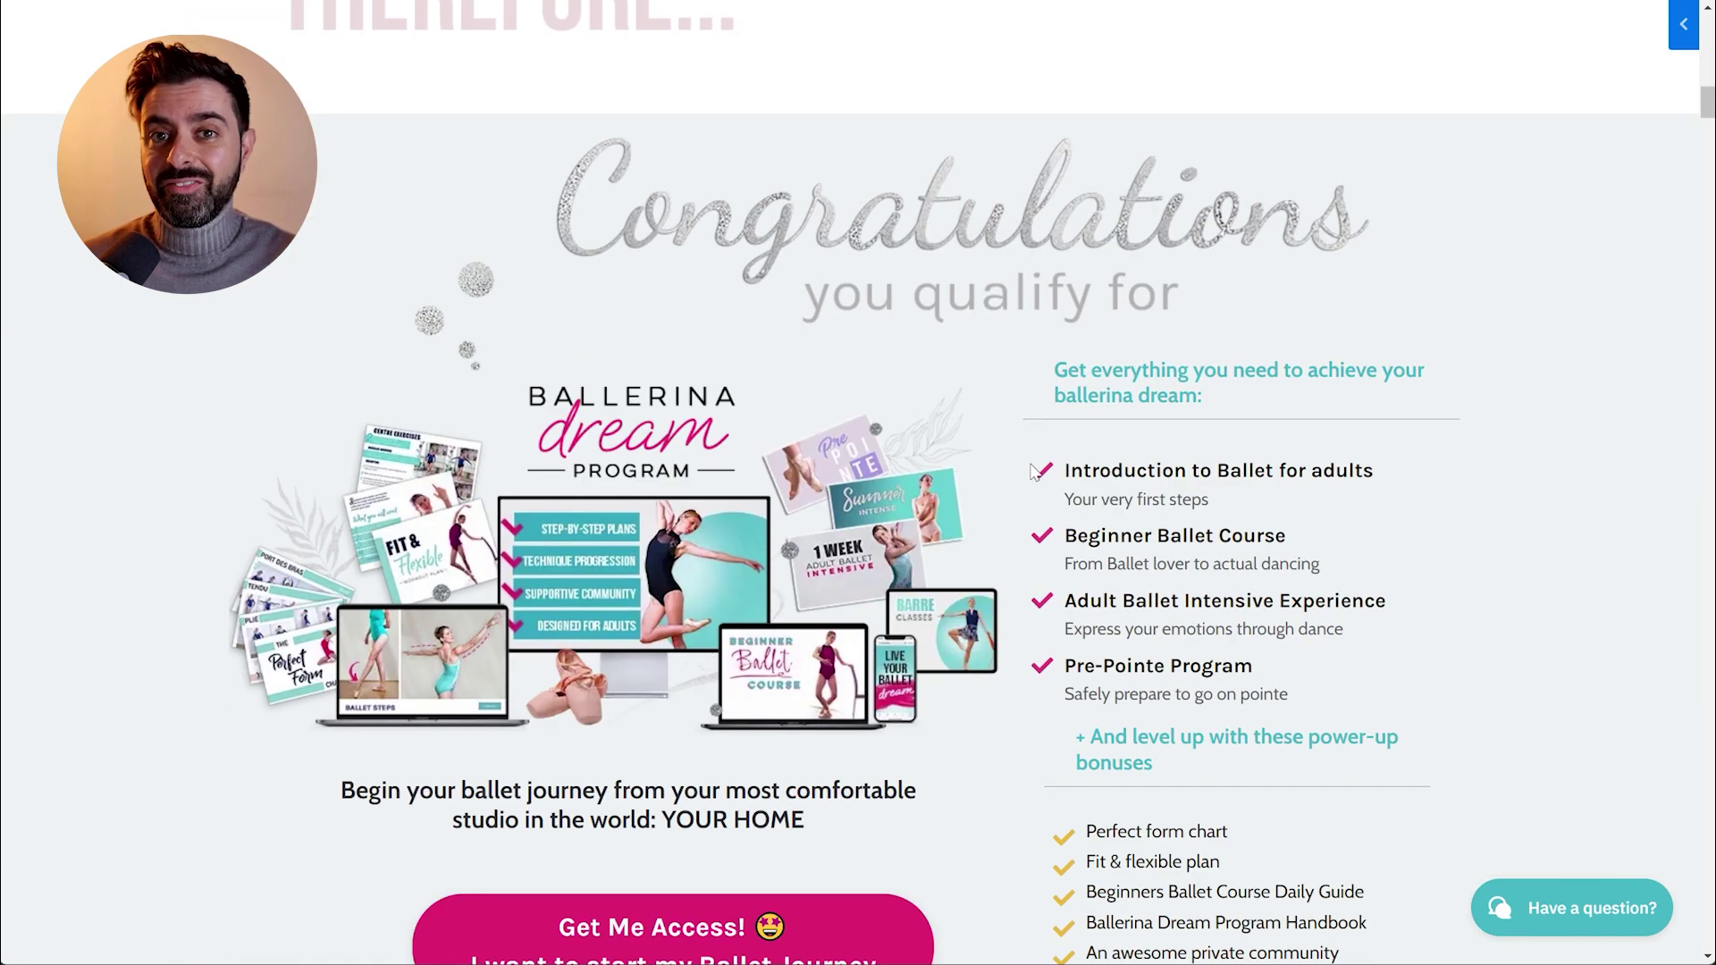
{"action": "scroll", "coordinate": [1035, 472], "scroll_direction": "down", "scroll_amount": 1}
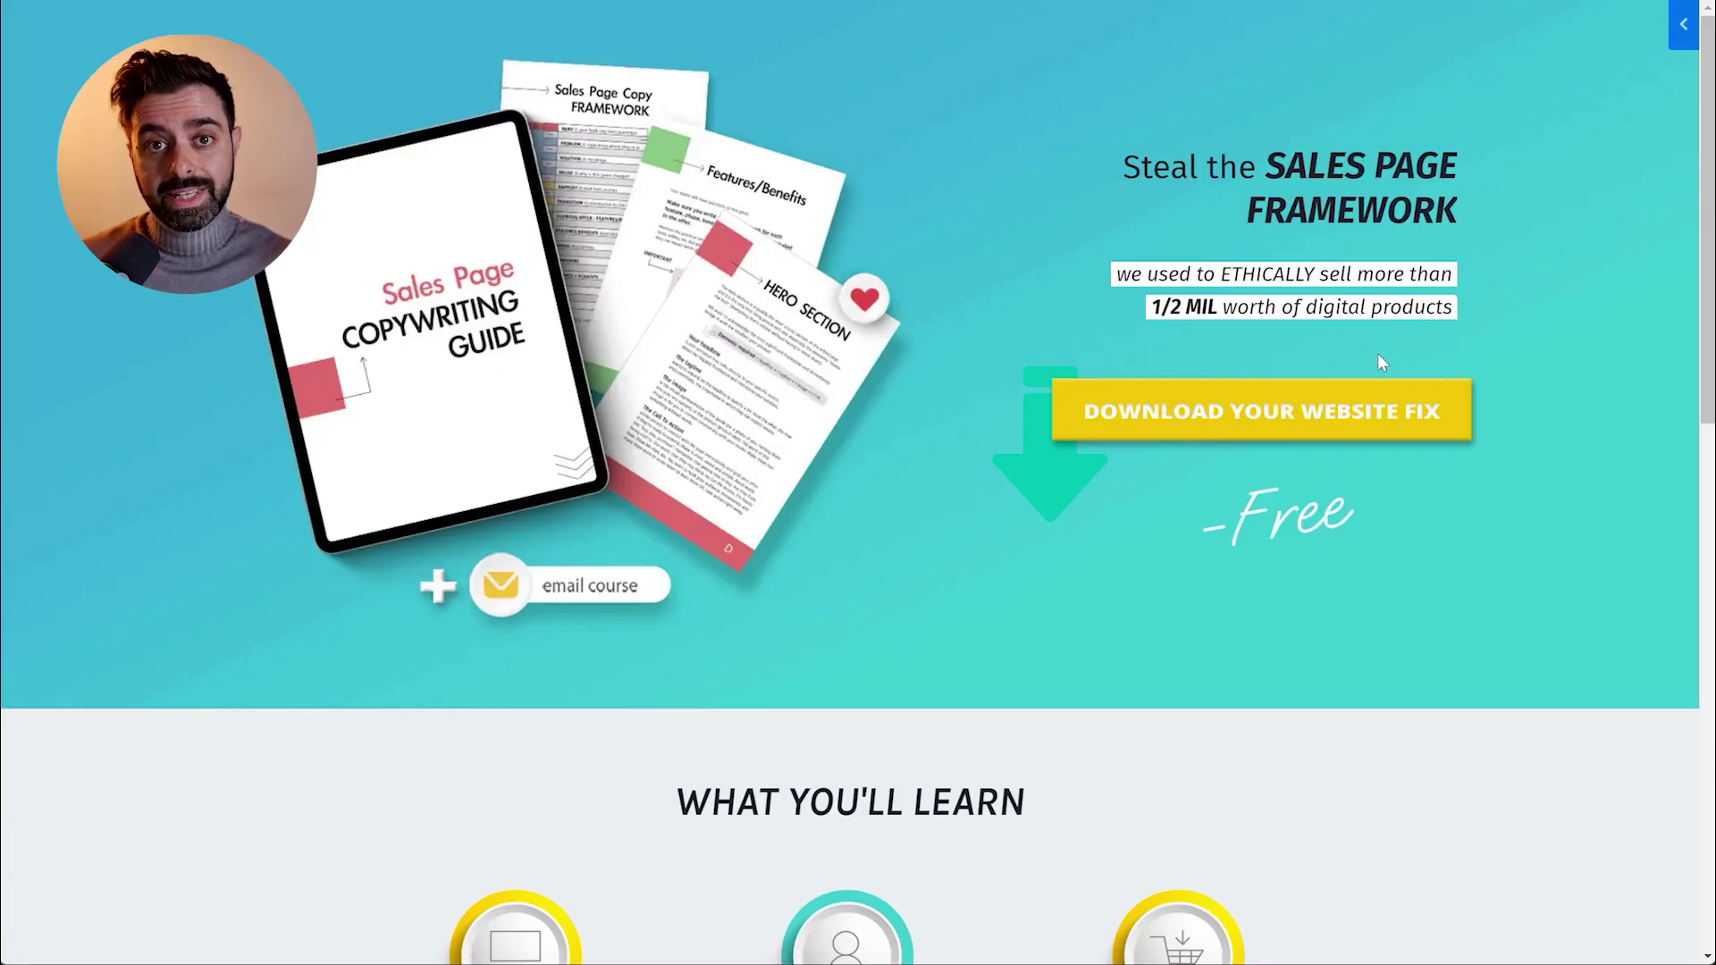
{"action": "scroll", "coordinate": [798, 474], "scroll_direction": "down", "scroll_amount": 12}
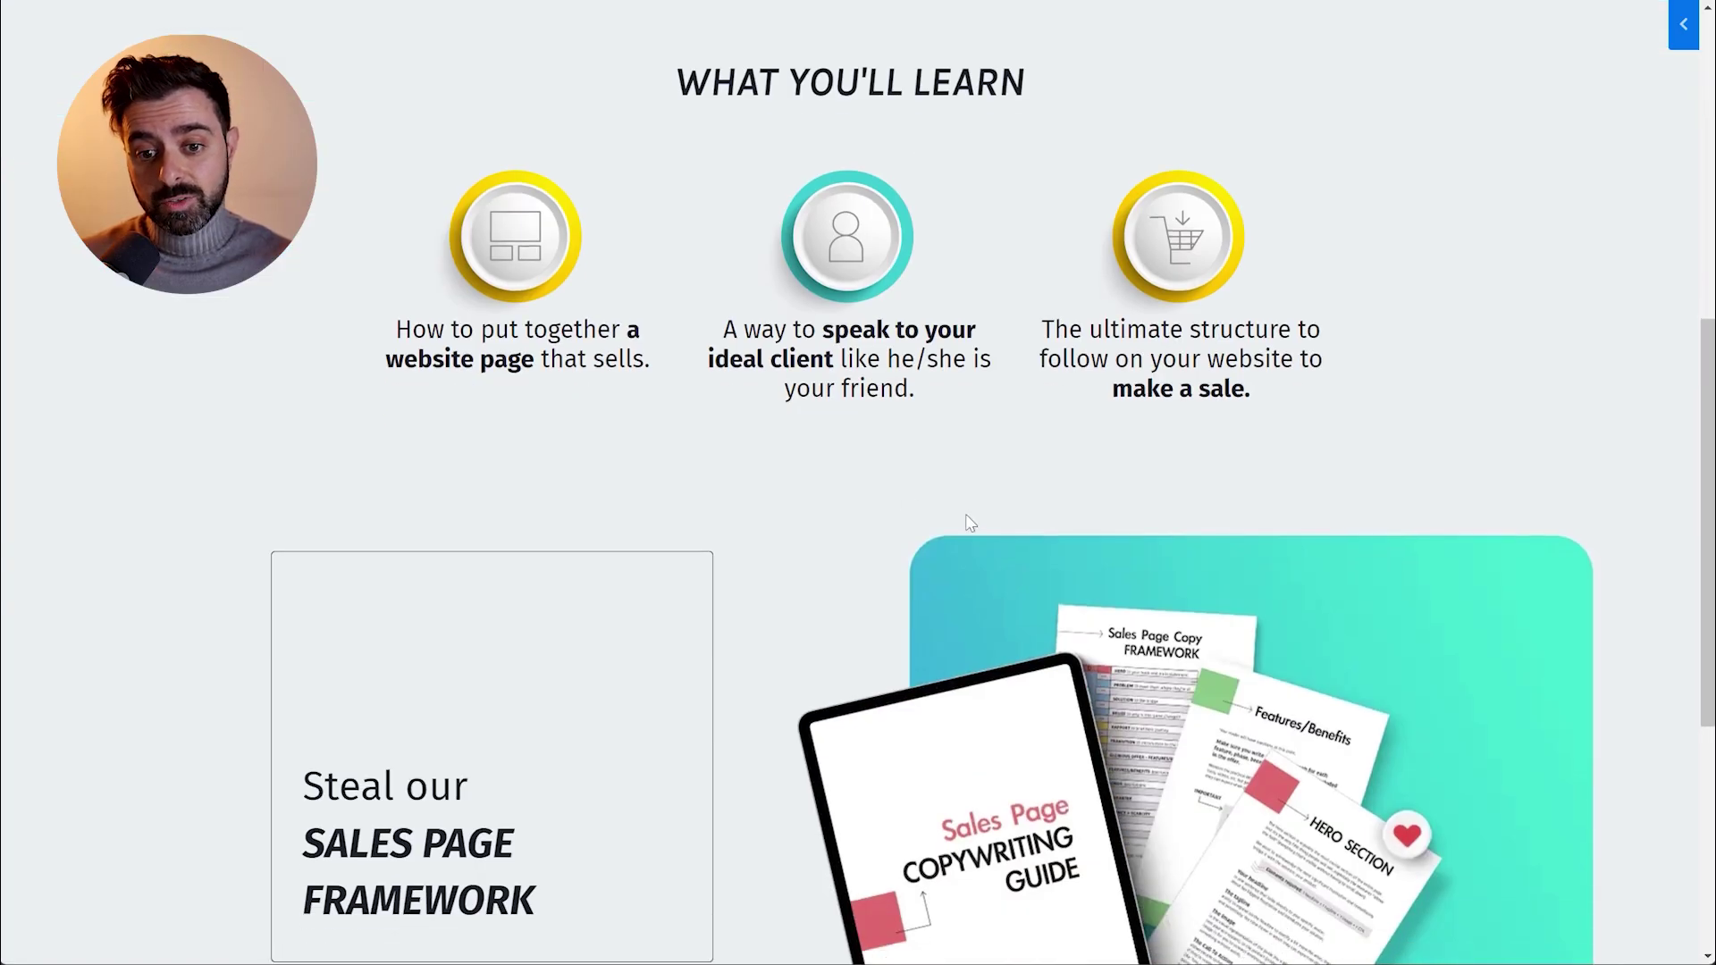
{"action": "scroll", "coordinate": [1117, 623], "scroll_direction": "up", "scroll_amount": 10}
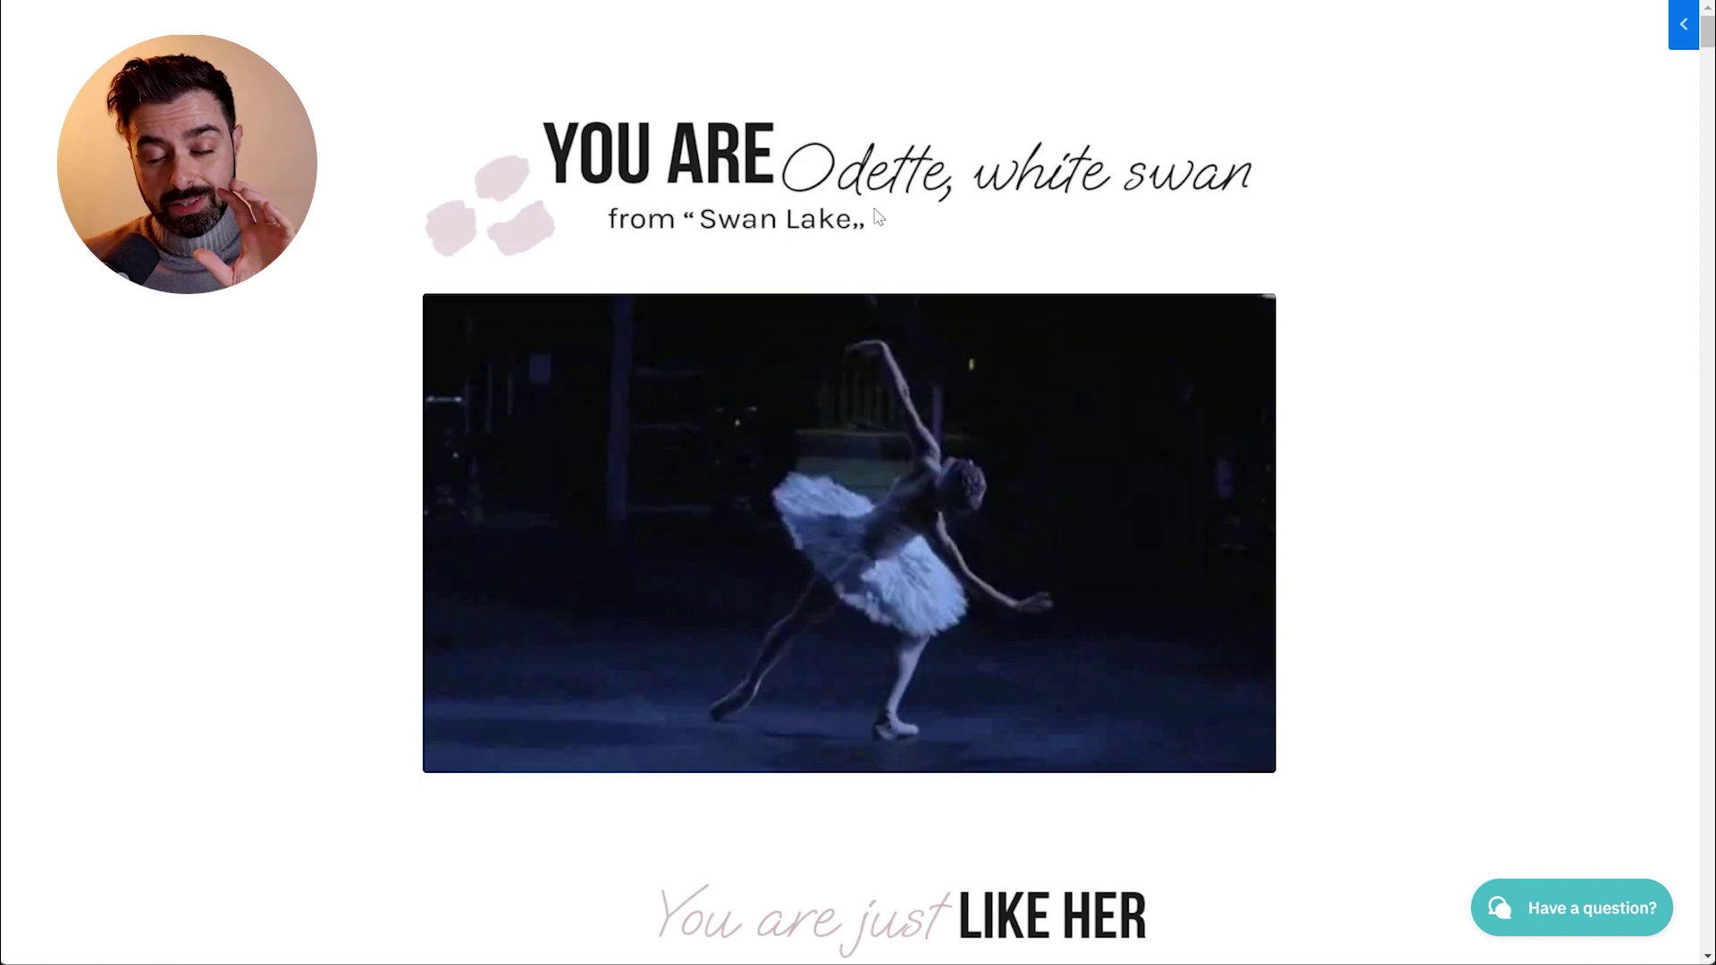
{"action": "scroll", "coordinate": [921, 242], "scroll_direction": "down", "scroll_amount": 7}
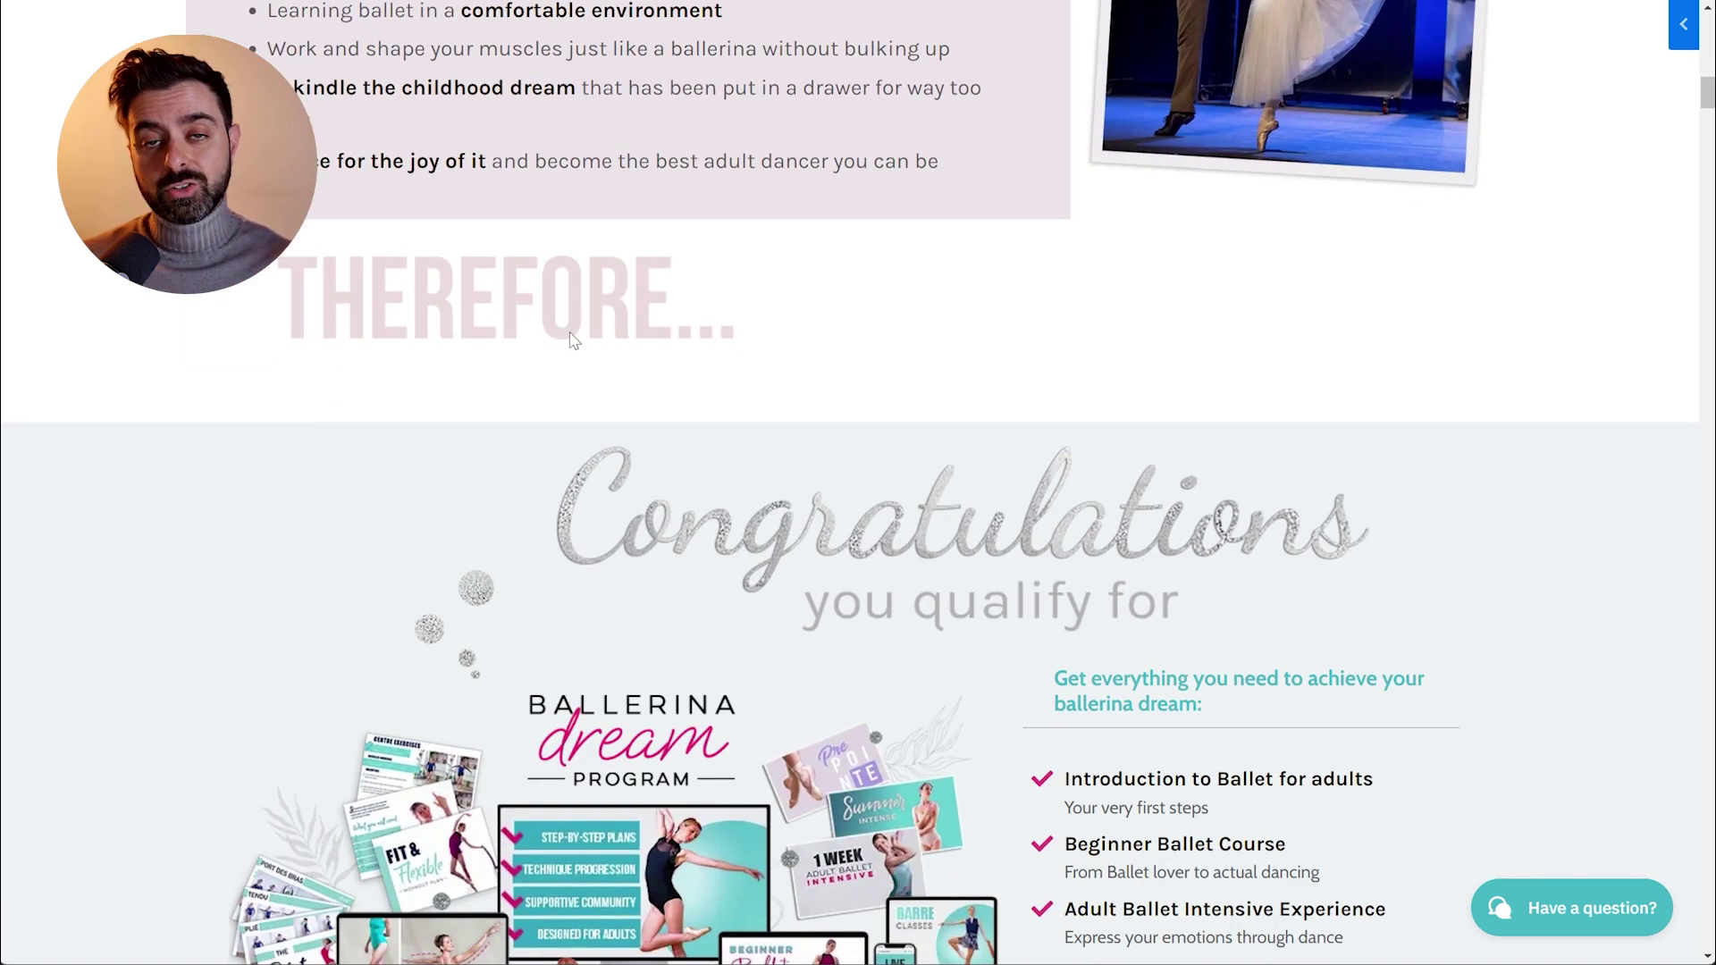
{"action": "scroll", "coordinate": [572, 333], "scroll_direction": "down", "scroll_amount": 1}
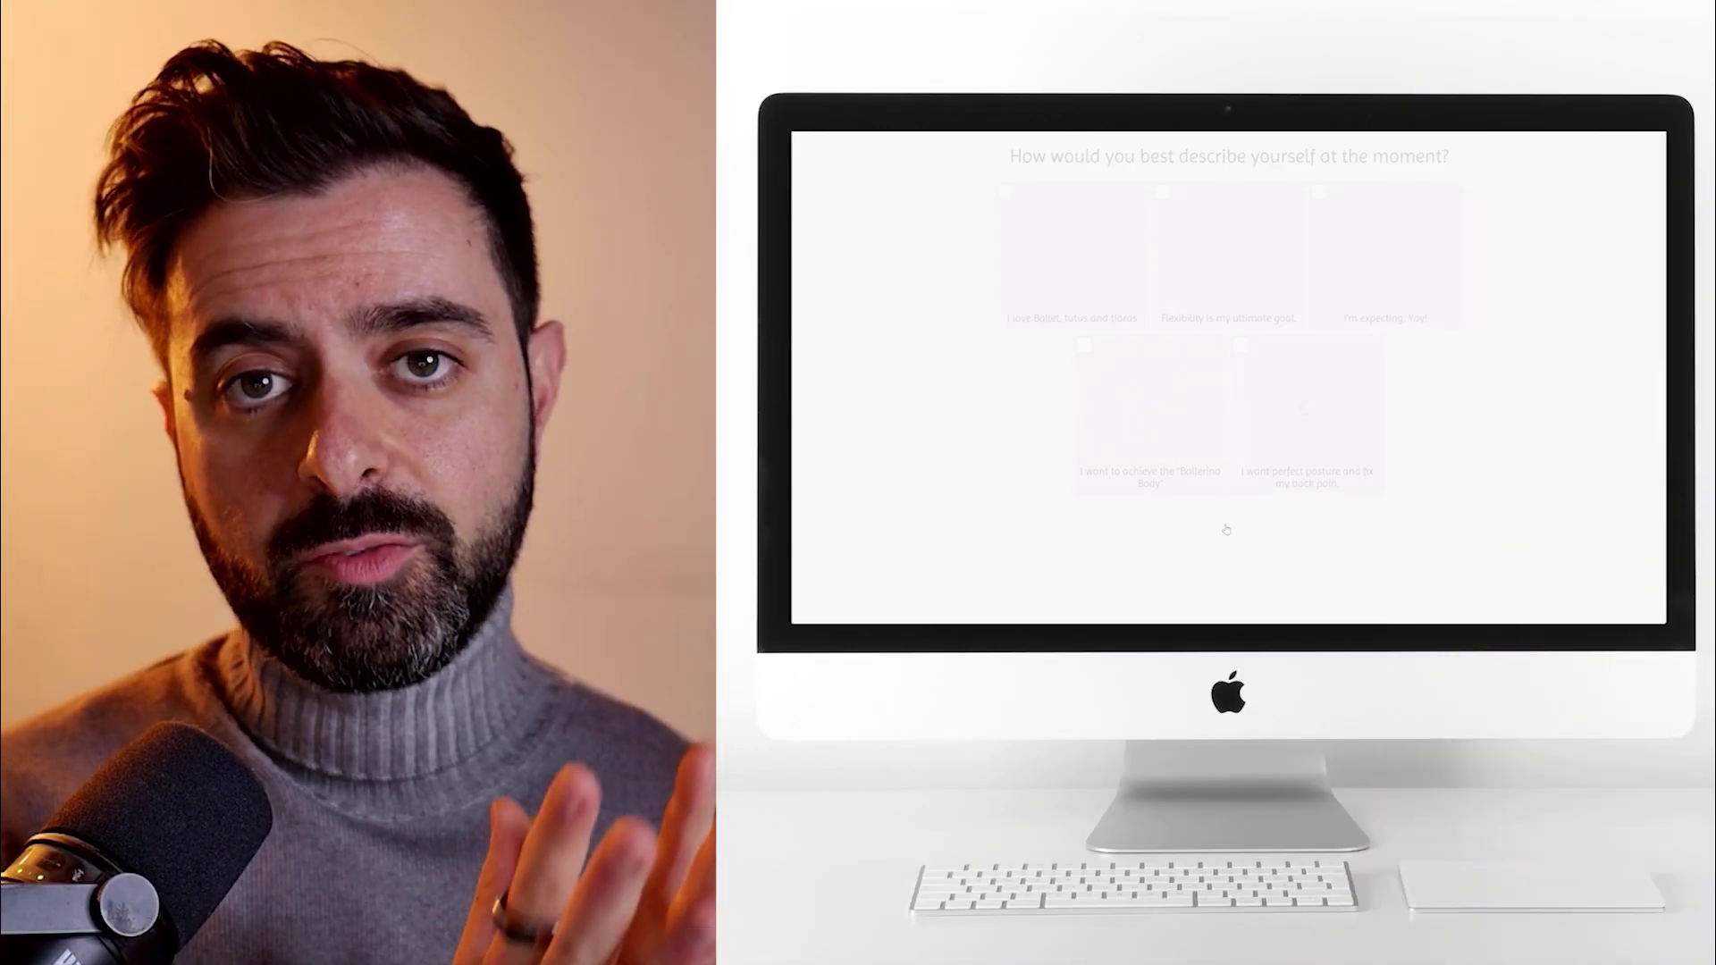
Answer the first four questions: ballet, a celebrity workout partner, a dance show, Dew Drop costume.
{"action": "left_click", "coordinate": [1071, 250]}
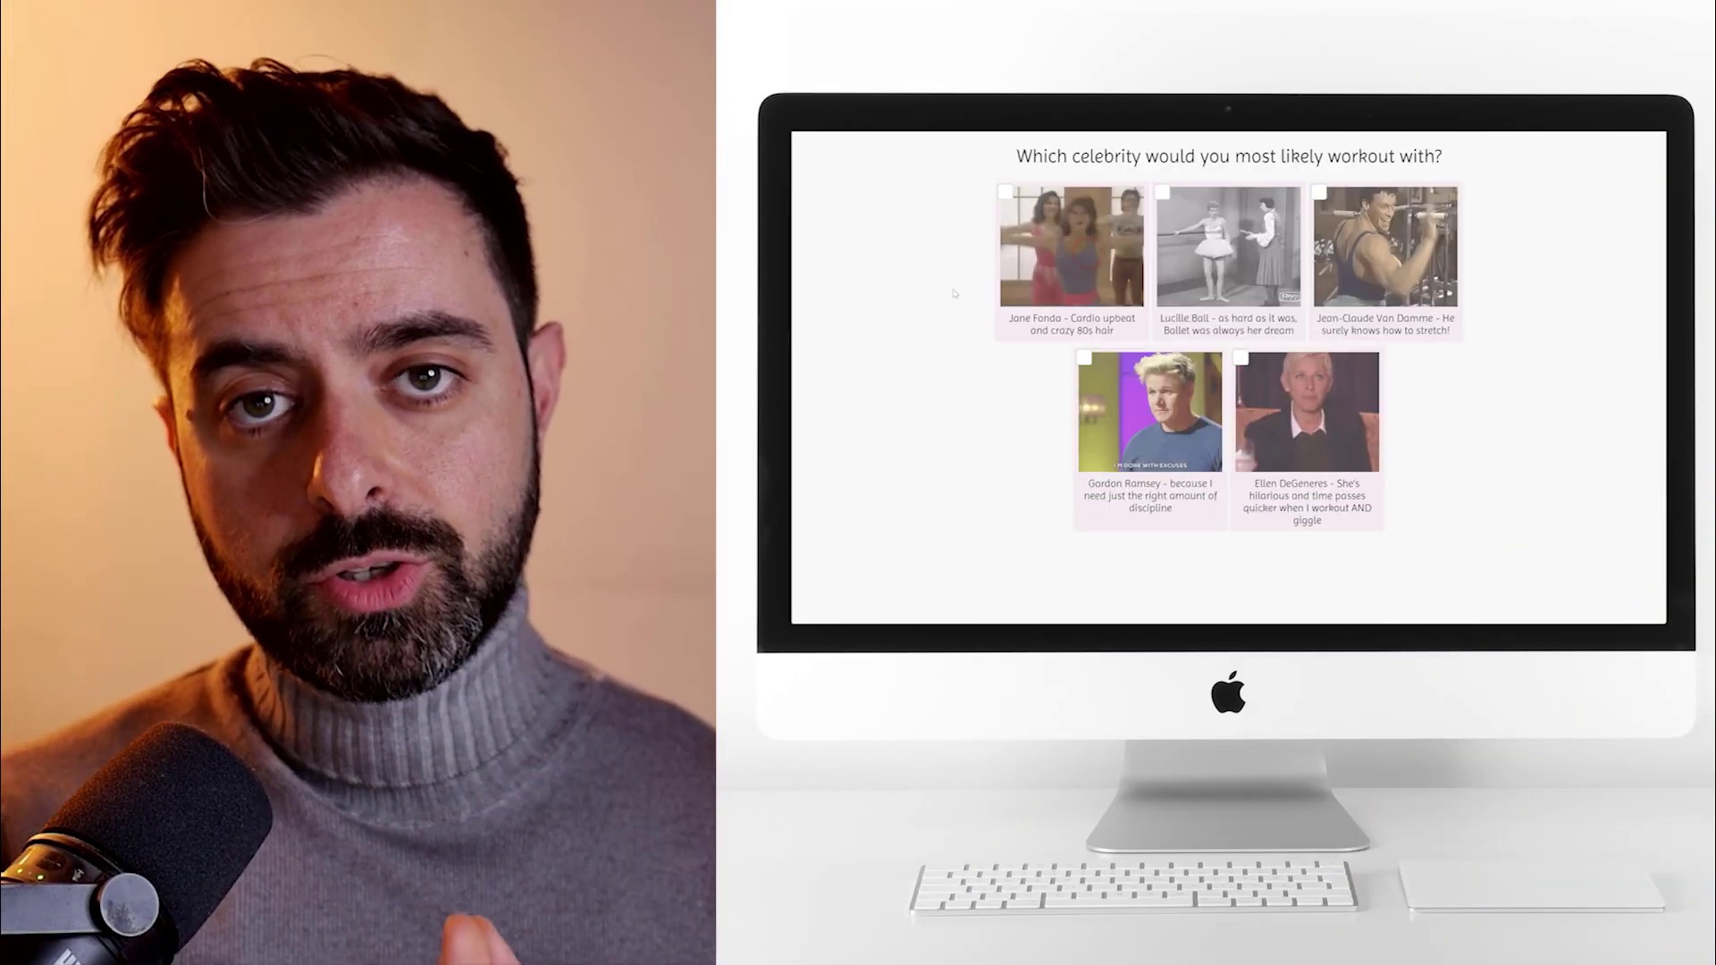
{"action": "left_click", "coordinate": [1228, 250]}
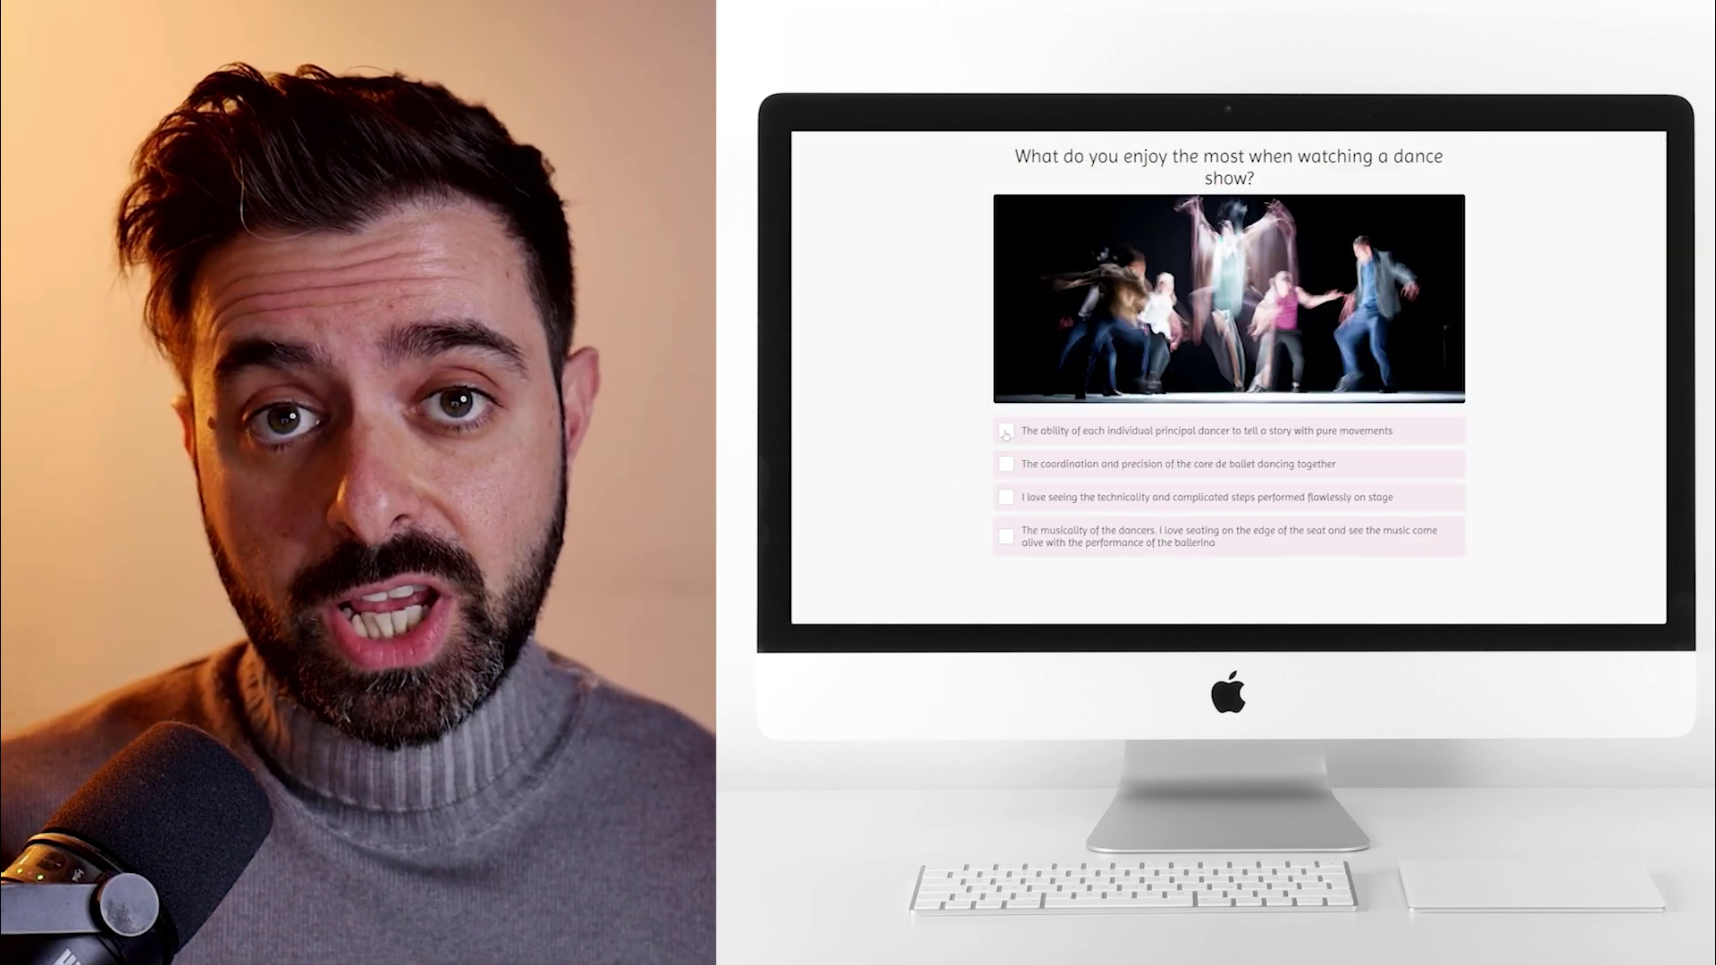
{"action": "left_click", "coordinate": [1004, 431]}
{"action": "left_click", "coordinate": [1386, 251]}
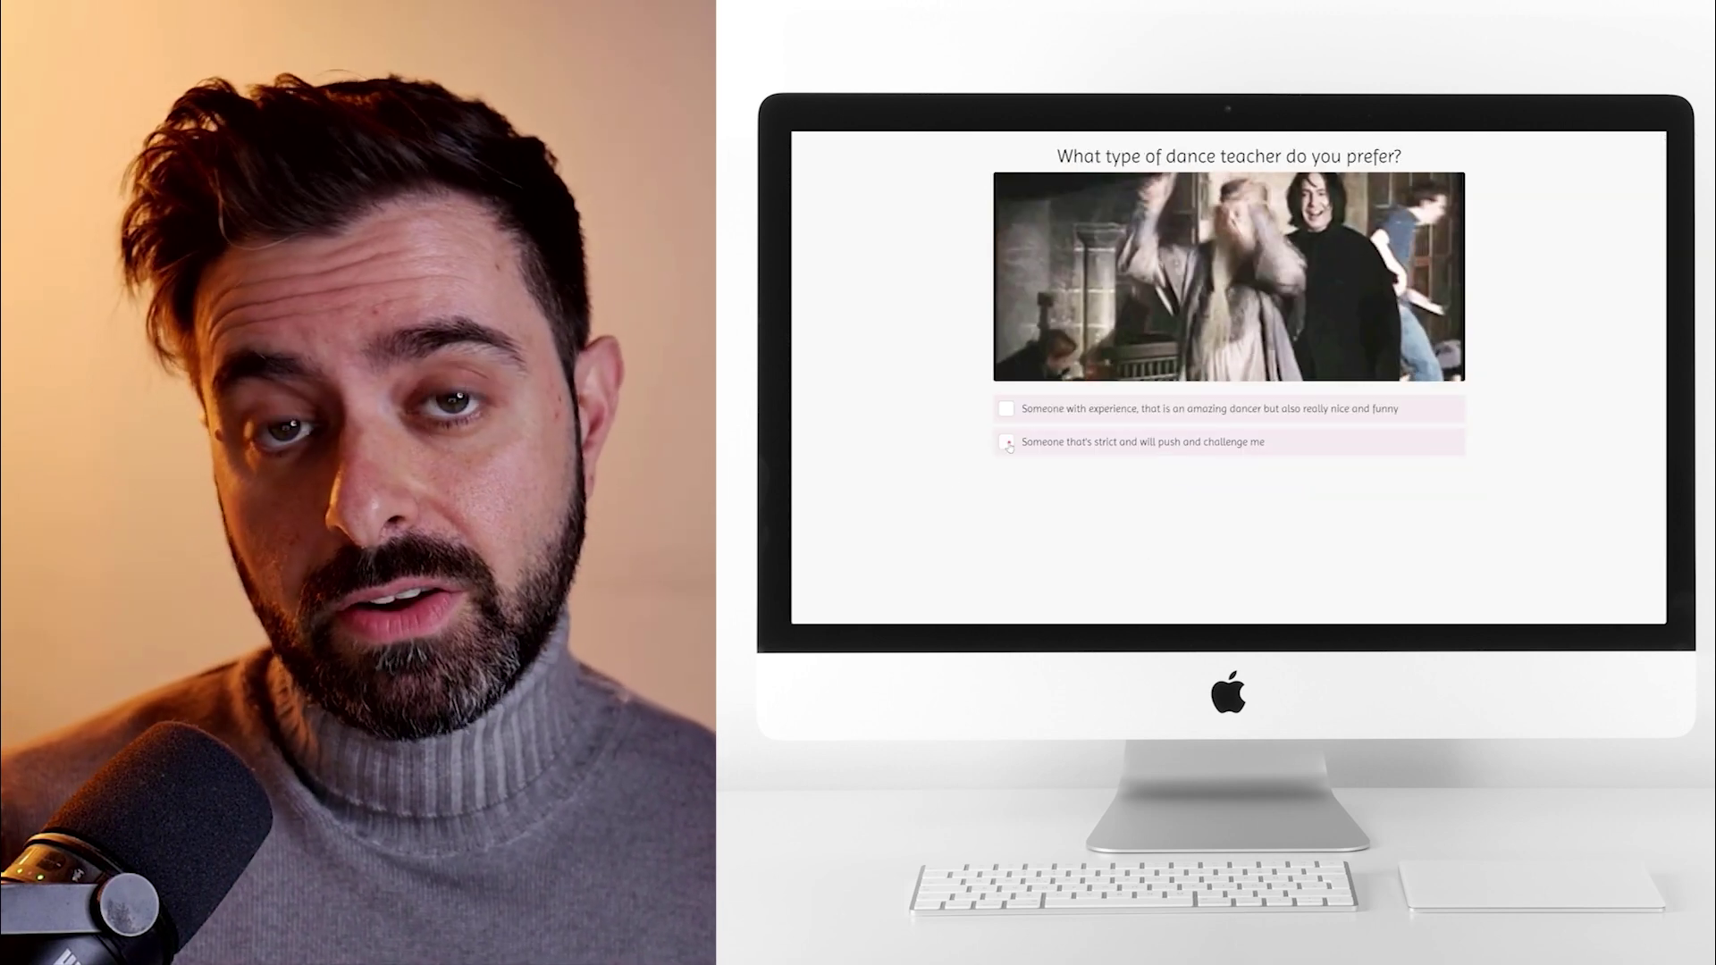